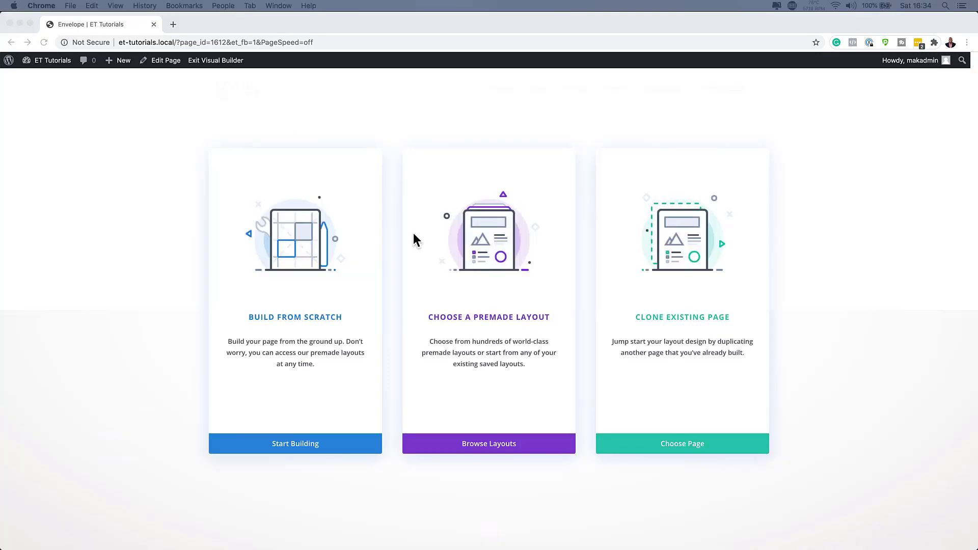
Step: Start building the page from scratch and dismiss the row chooser without inserting a row
left_click(342, 316)
left_click(320, 444)
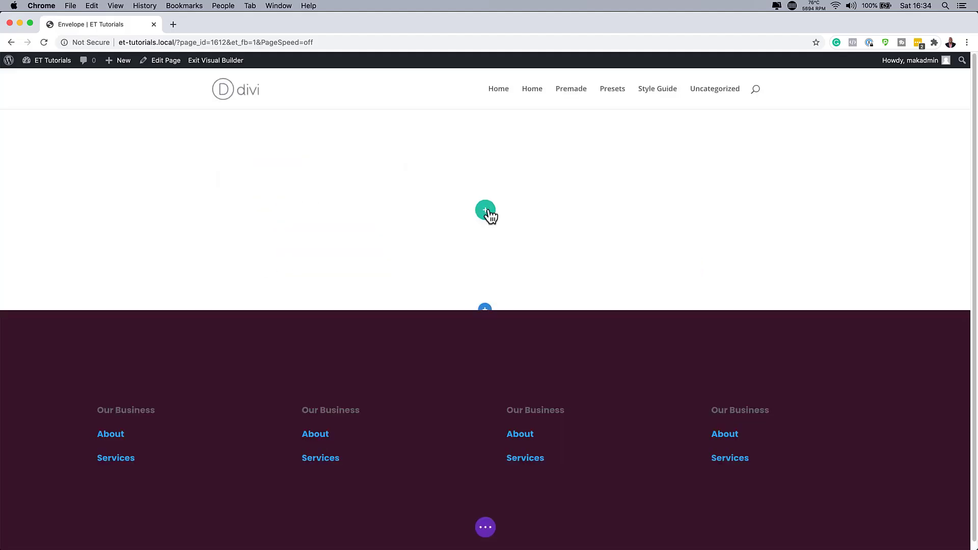
left_click(487, 213)
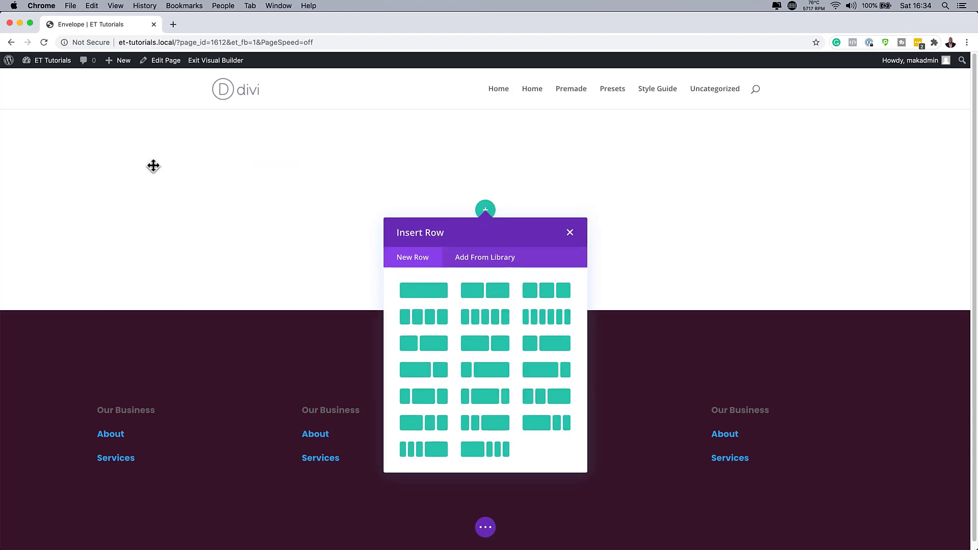
left_click(47, 120)
mouse_move(47, 120)
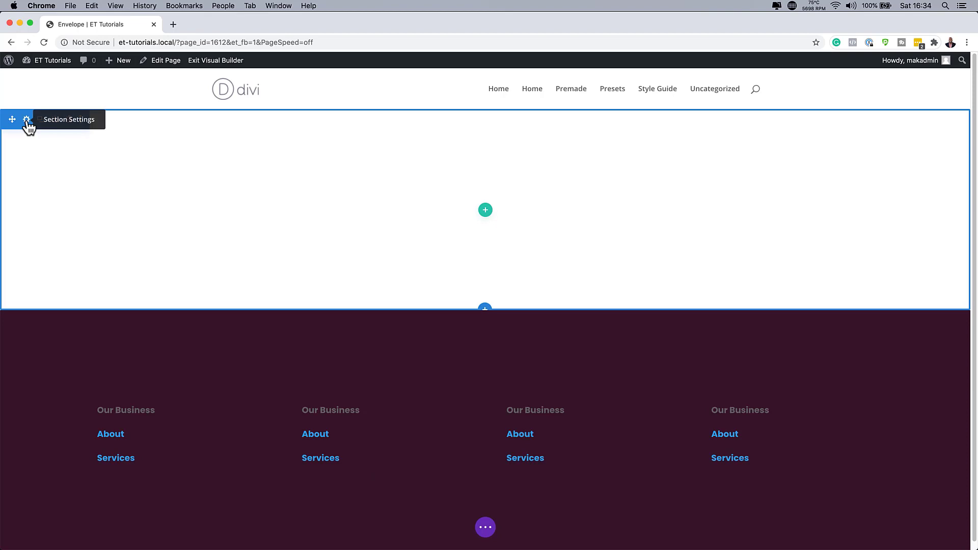
Step: Give the empty section a white background from the saved colors in its settings
left_click(26, 121)
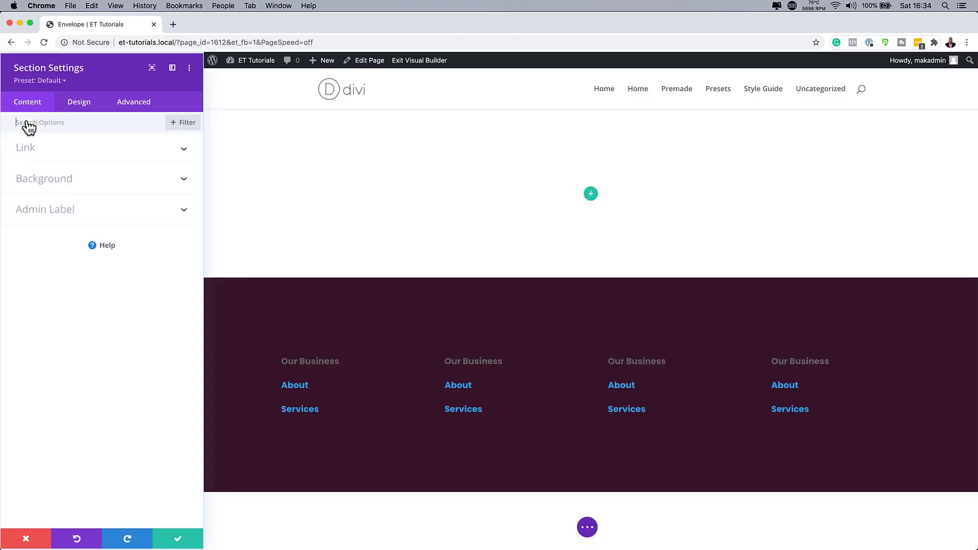
left_click(57, 183)
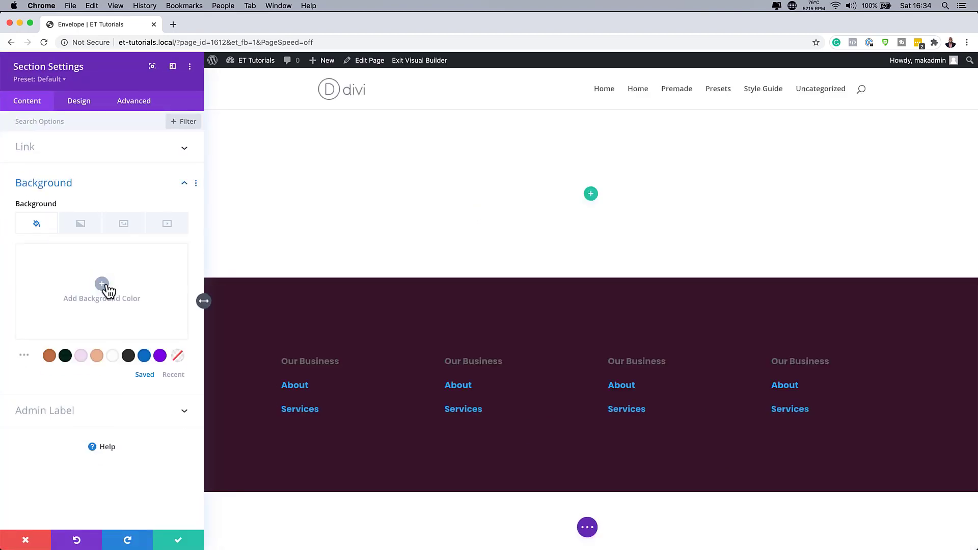
left_click(113, 356)
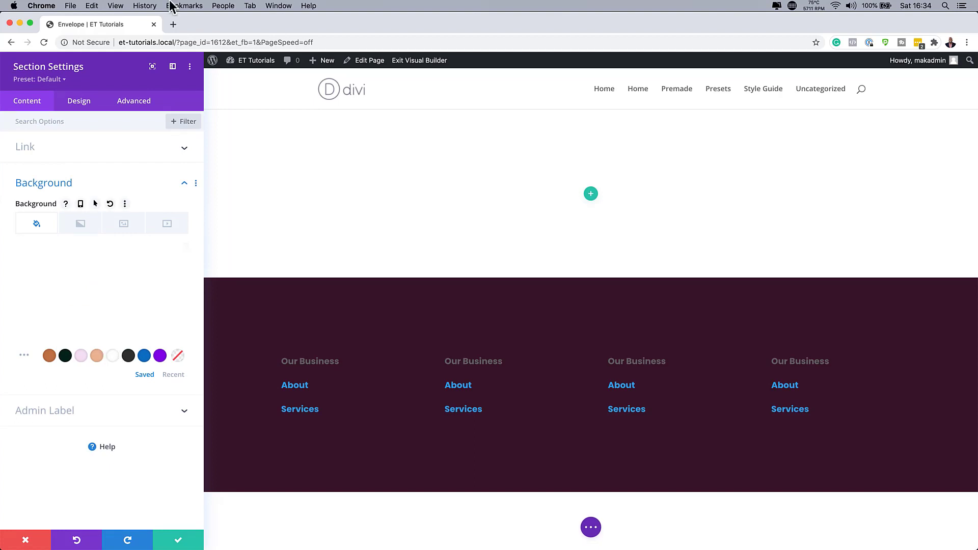
Step: Open the section's spacing options and delete the Section Padding preset, confirming the removal across the site
left_click(84, 109)
left_click(44, 245)
scroll(44, 243, "down", 1)
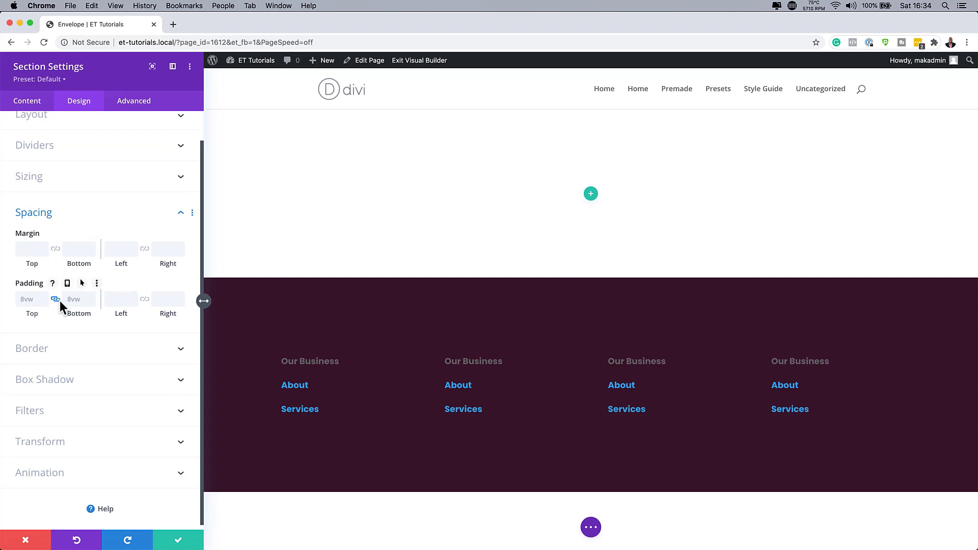
left_click(57, 79)
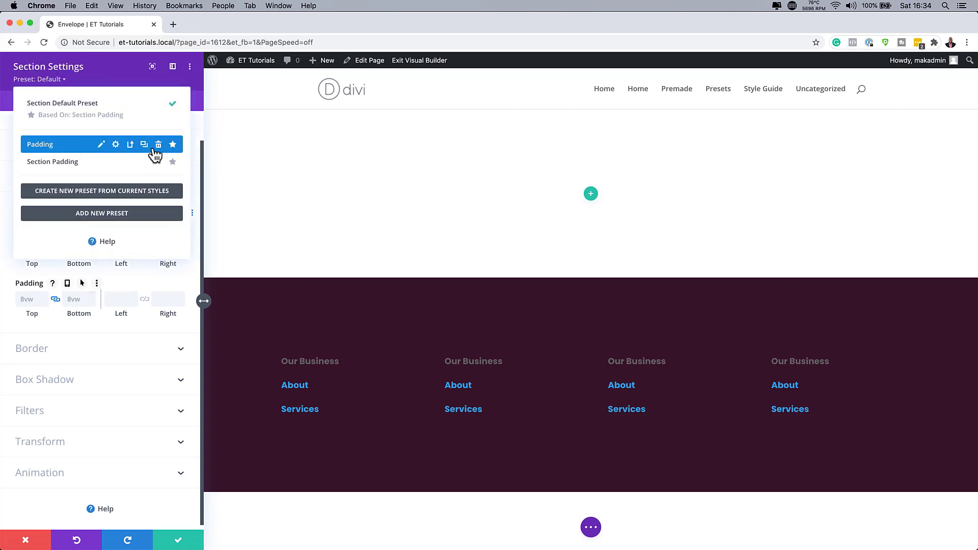
left_click(159, 162)
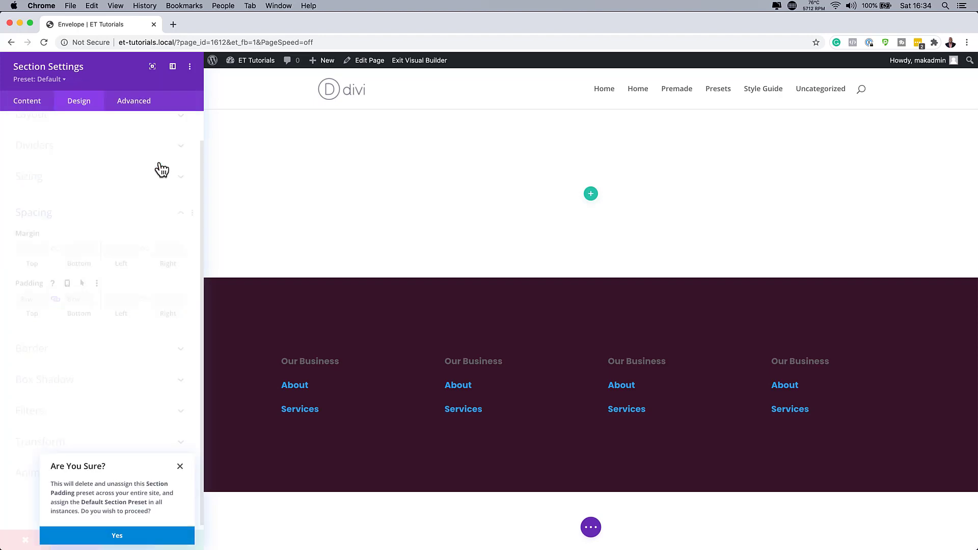
left_click(159, 539)
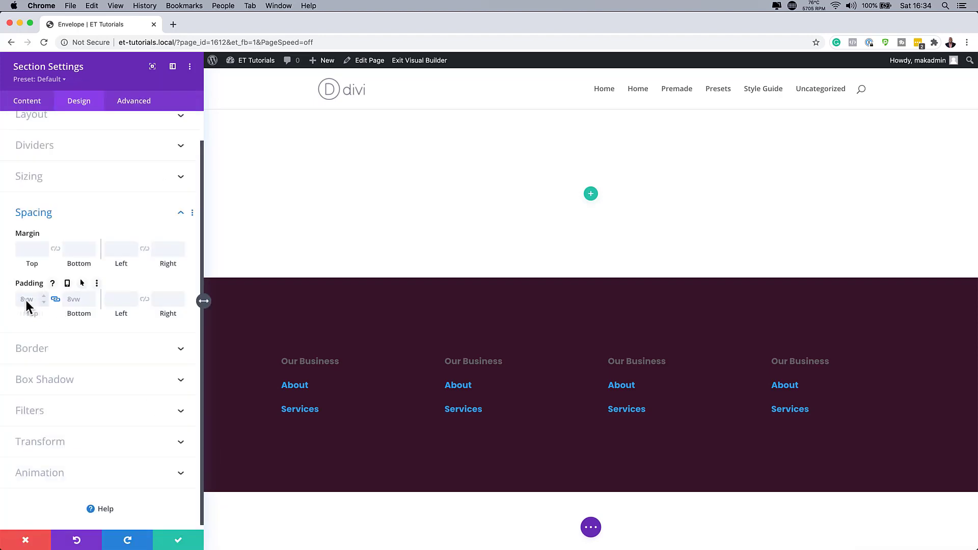
Step: Unlink the section's top and bottom padding, setting the top to 5vw and the bottom to 0vw
left_click(55, 299)
left_click(36, 299)
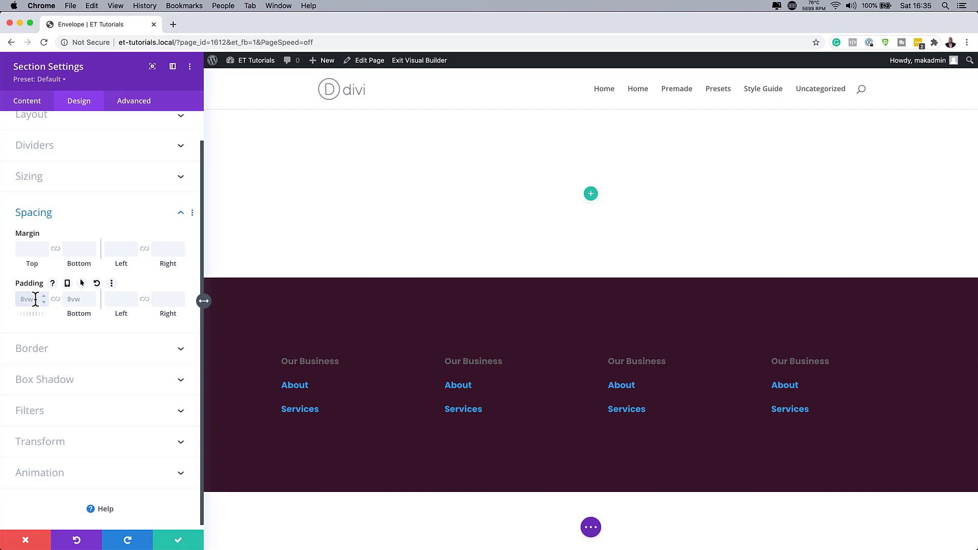
type("5vw")
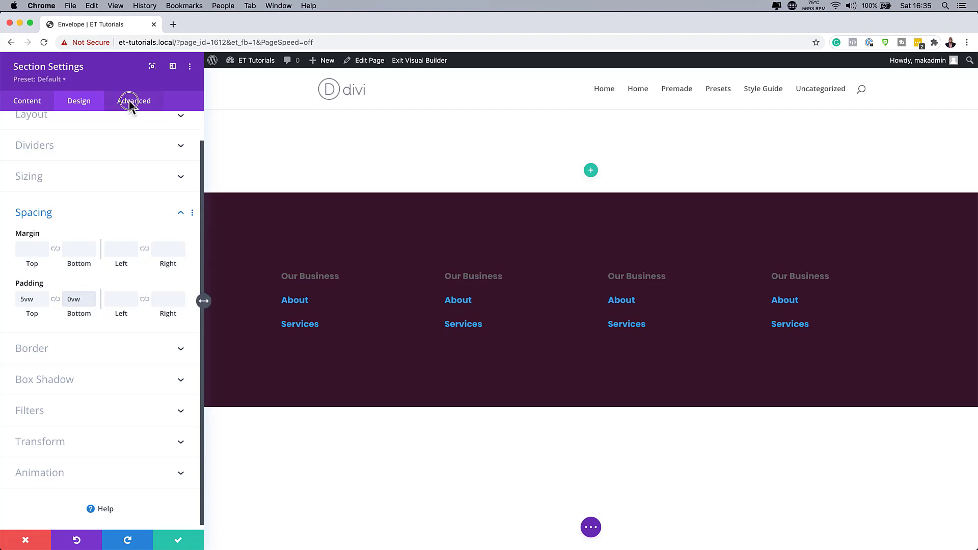
Step: Set the section's horizontal and vertical overflow to Hidden and save the section settings
left_click(130, 101)
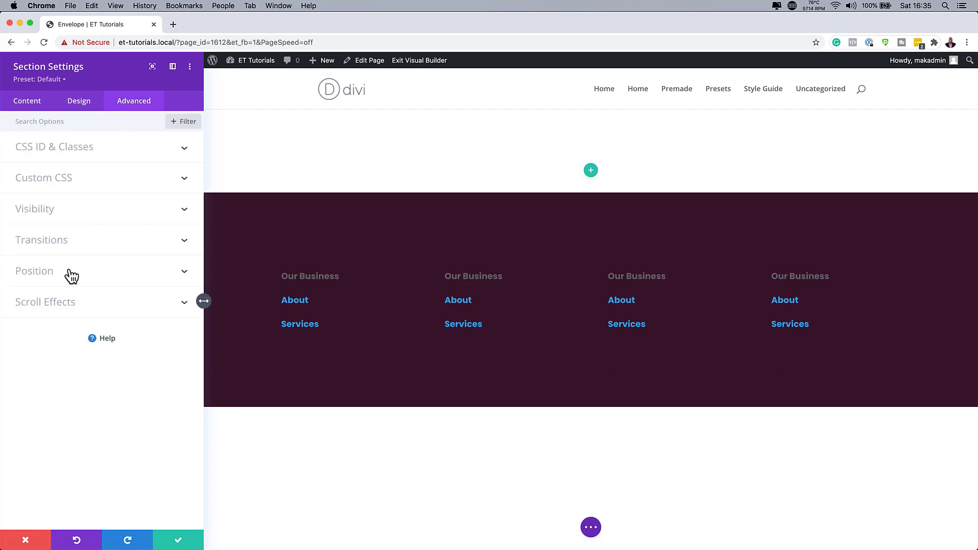
left_click(111, 213)
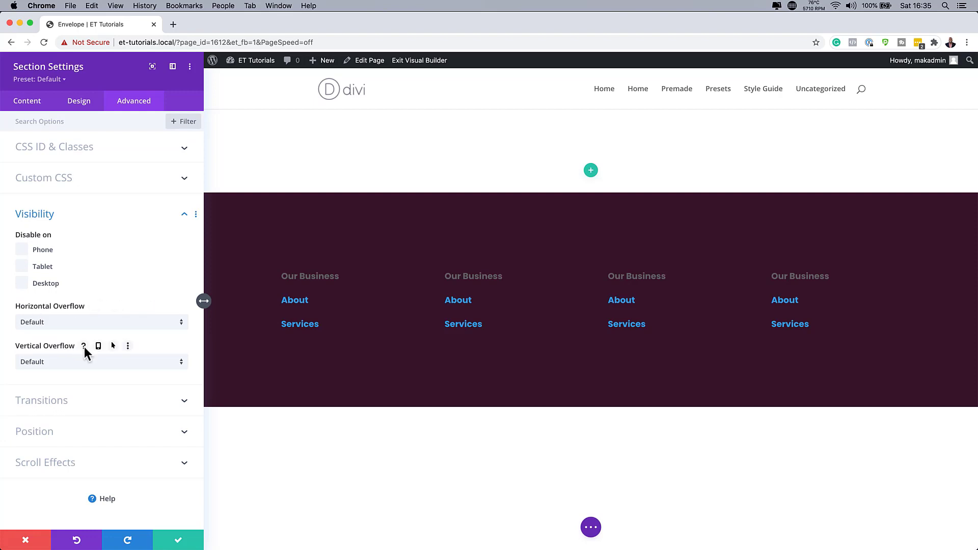
left_click(87, 324)
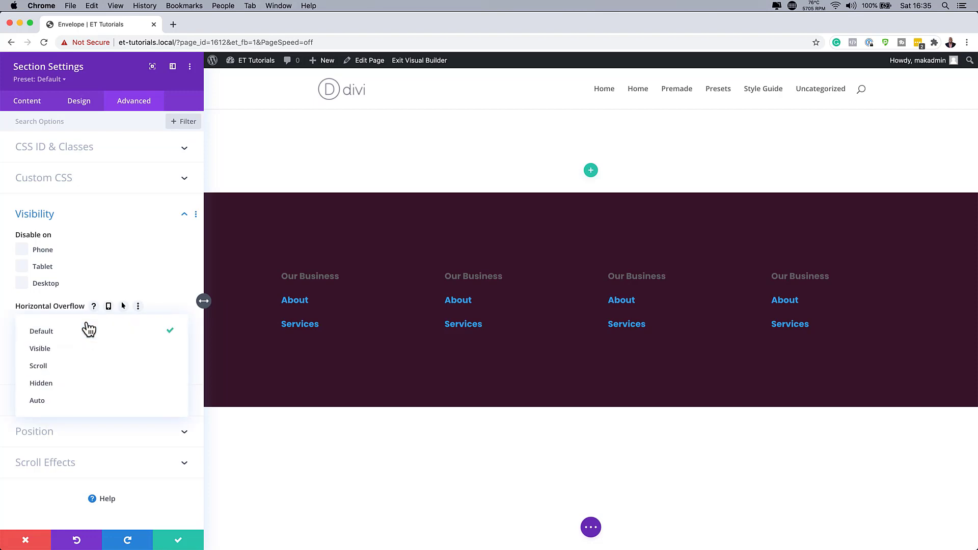
left_click(72, 387)
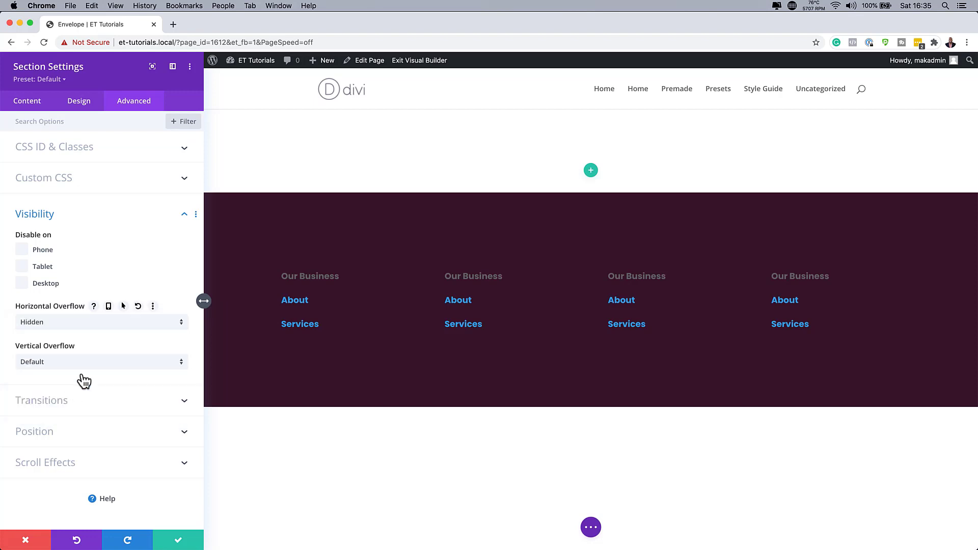
left_click(85, 363)
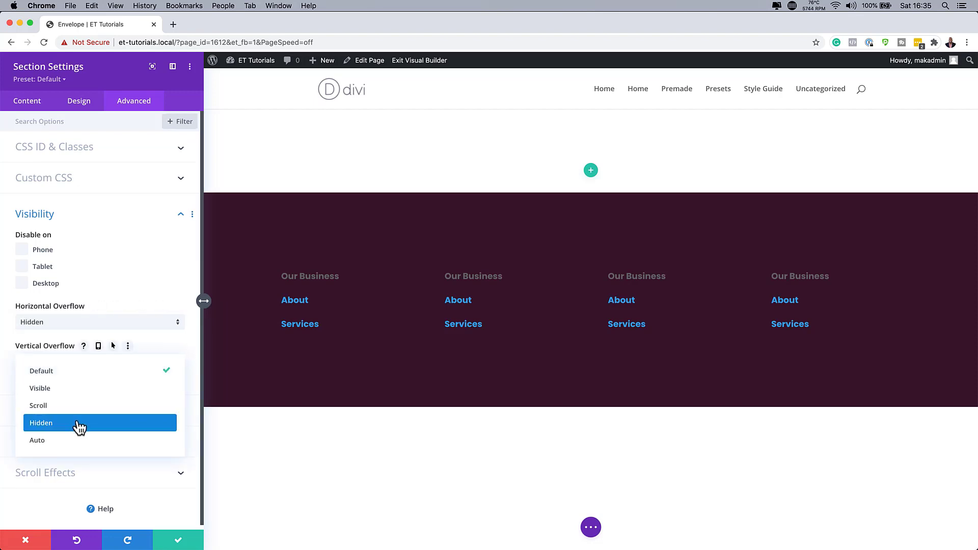
left_click(78, 425)
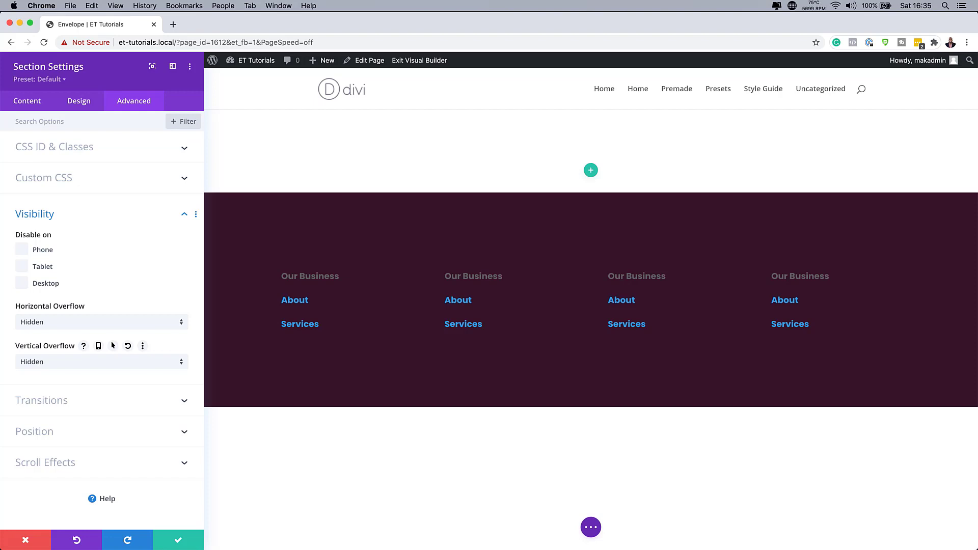
left_click(183, 542)
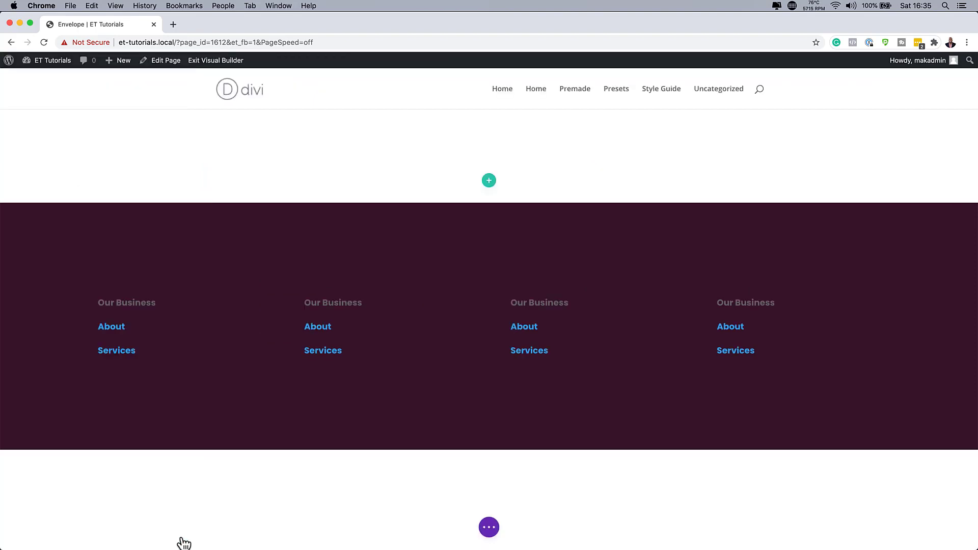
Step: Insert a single-column row in the section and dismiss the module chooser without adding a module
left_click(490, 183)
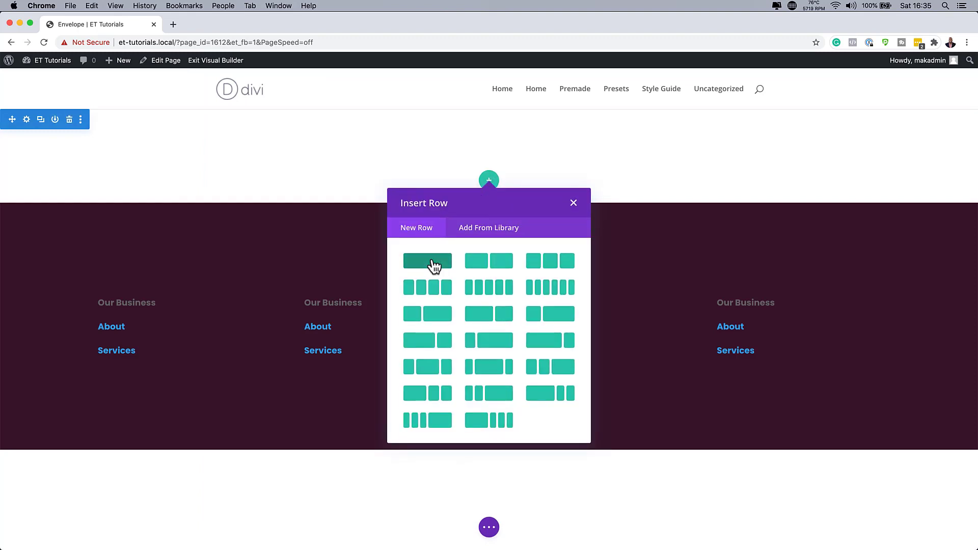
left_click(435, 265)
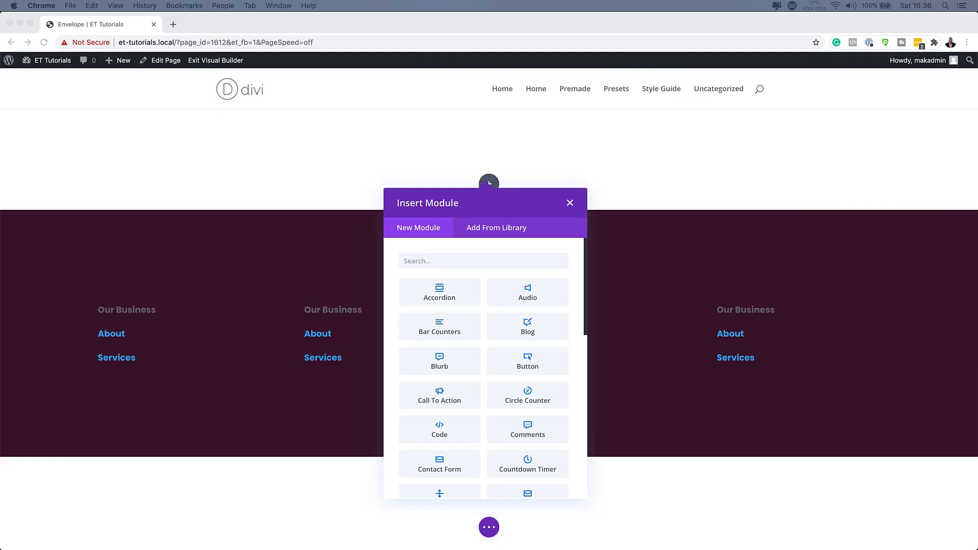
left_click(571, 204)
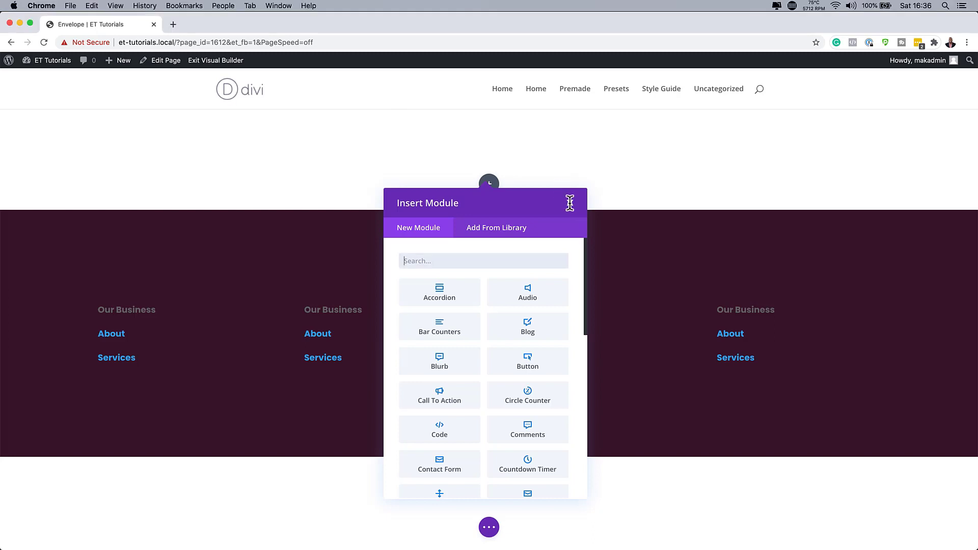
left_click(571, 204)
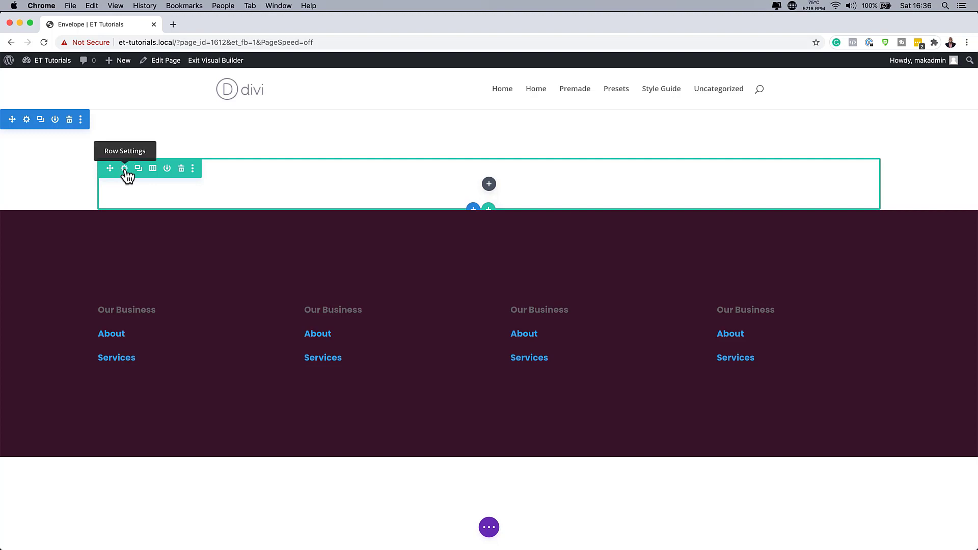
Step: Give the new row a white #ffffff background in its settings
left_click(125, 168)
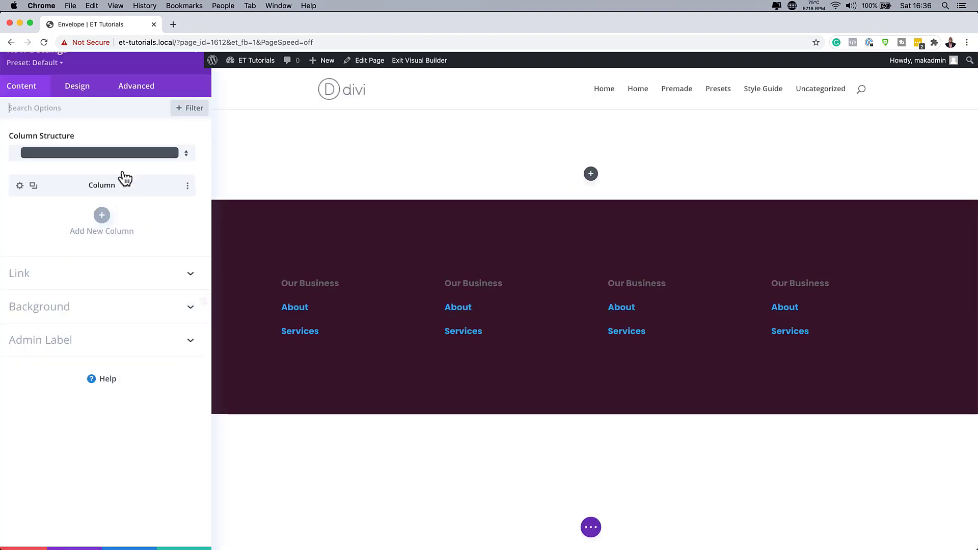
left_click(57, 314)
scroll(96, 411, "down", 2)
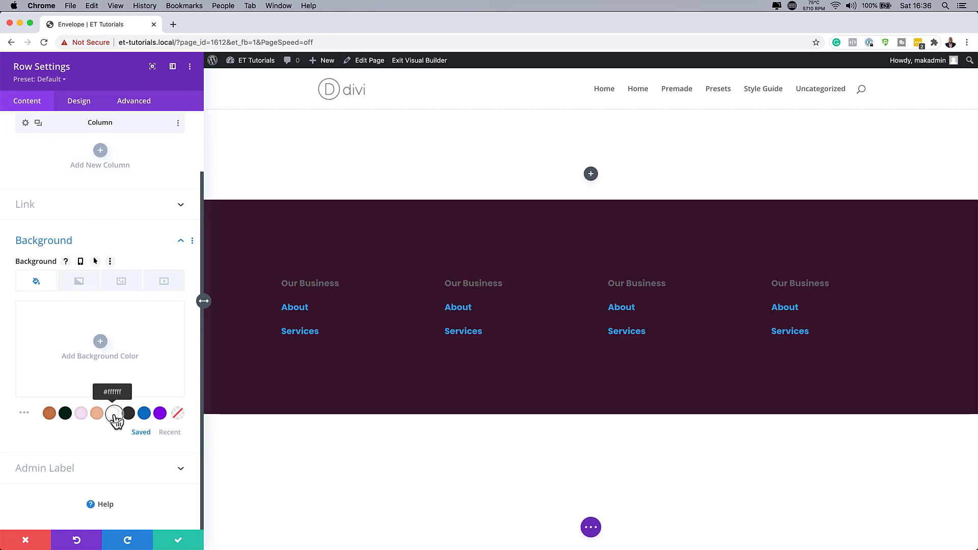
left_click(114, 415)
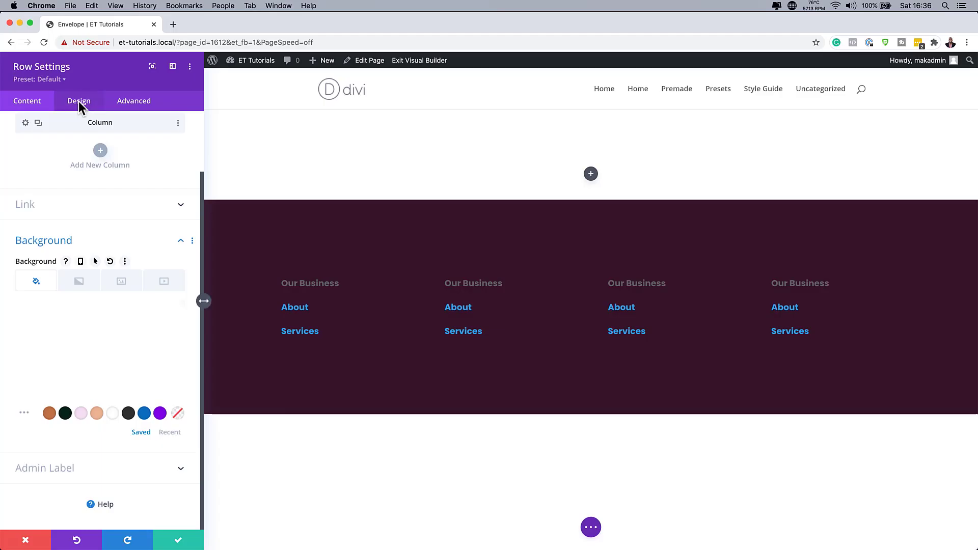
Step: Size the row with a gutter width of 1, a width of 90% and a max width of 100%
left_click(79, 102)
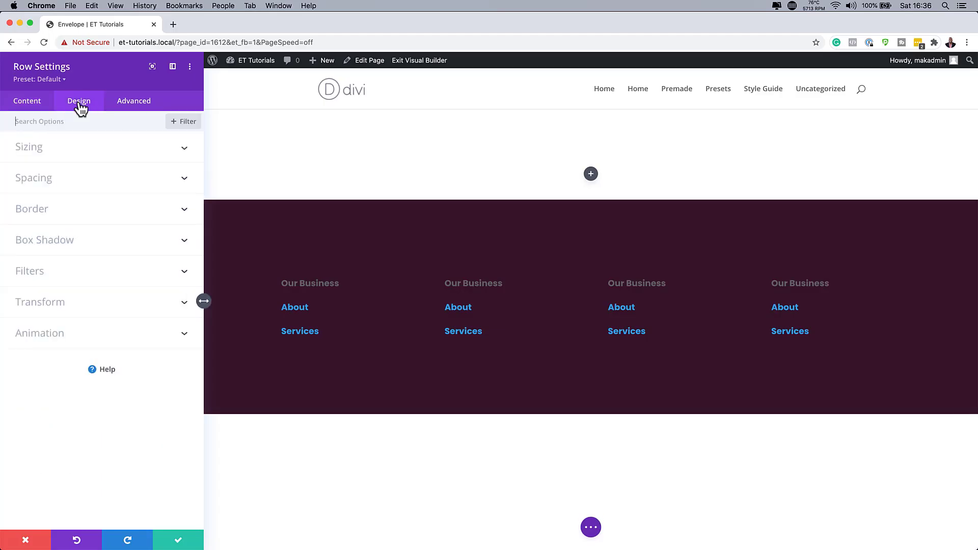
left_click(80, 151)
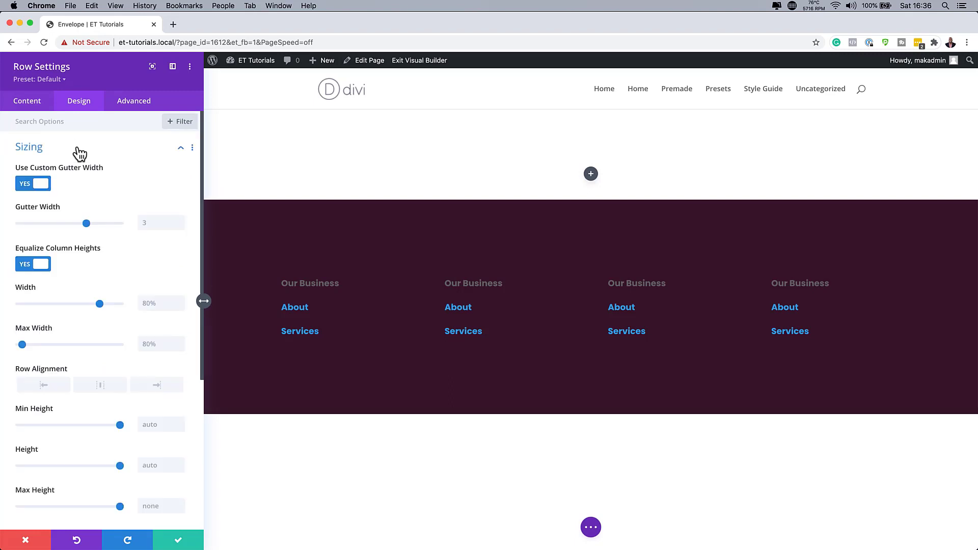
left_click_drag(86, 225, 29, 226)
left_click_drag(100, 304, 111, 306)
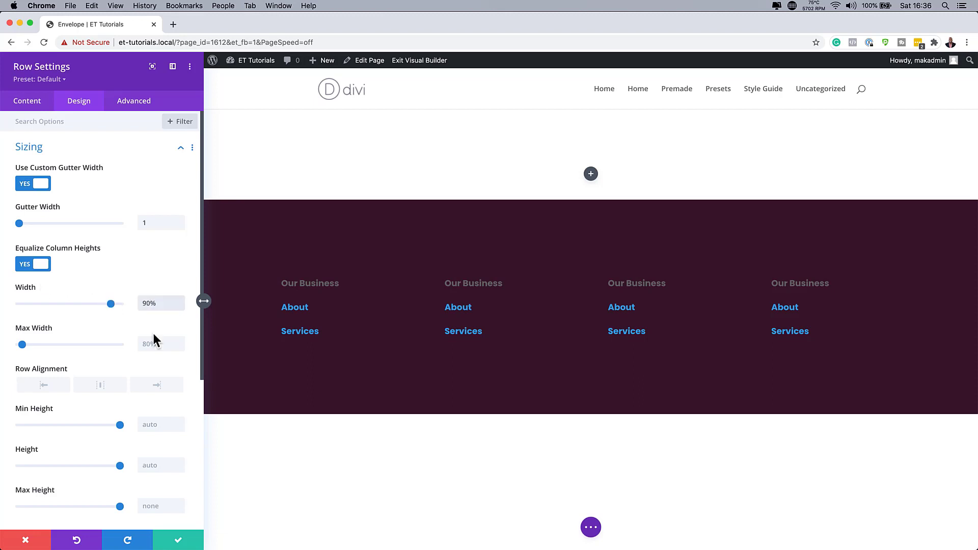
left_click(169, 344)
type("100%")
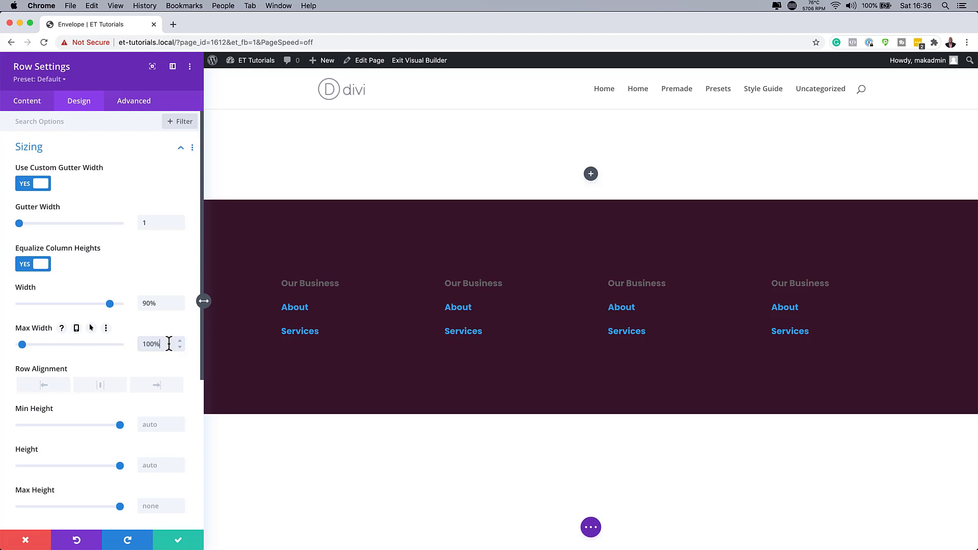
Step: Set the row's padding to 14vw at top and bottom and 20vw at left and right, linking each pair
scroll(130, 274, "down", 8)
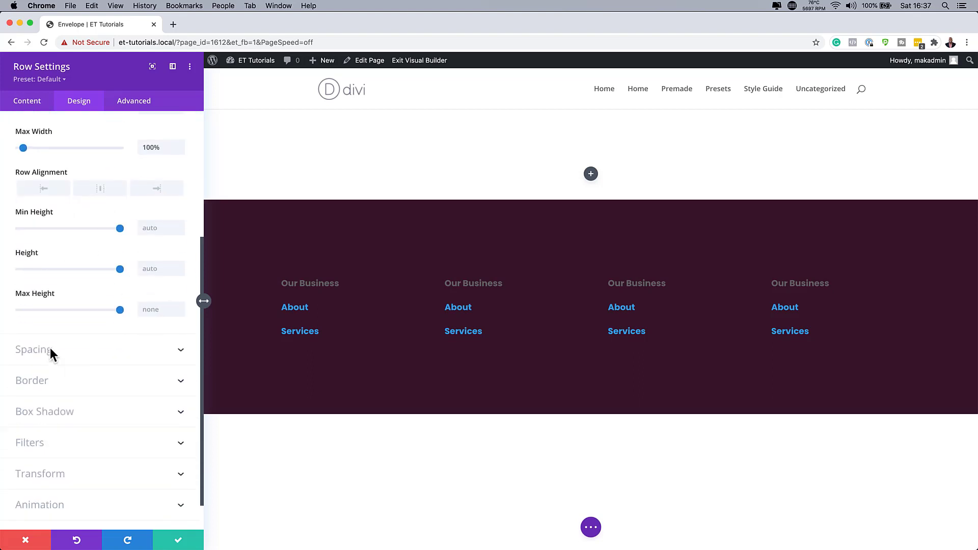
left_click(50, 348)
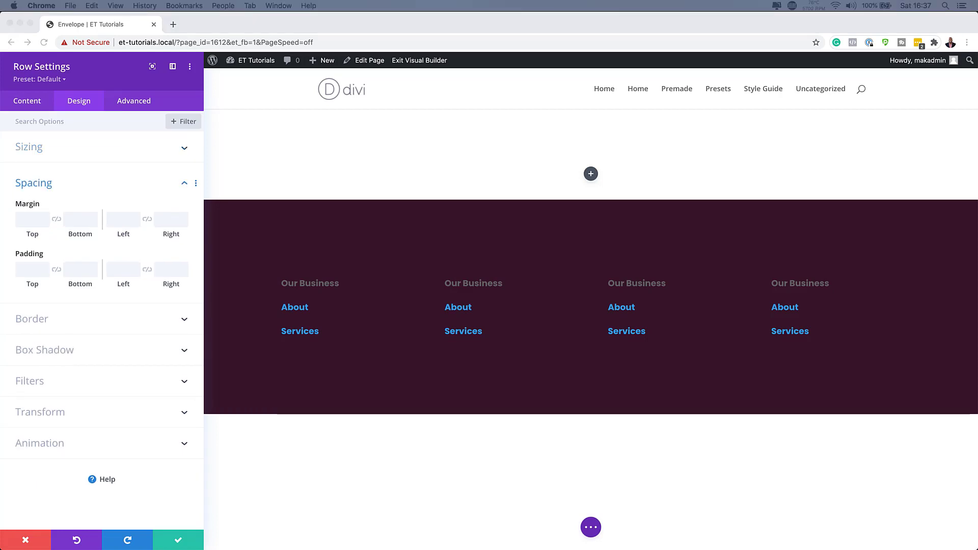
left_click(32, 270)
type("14vw")
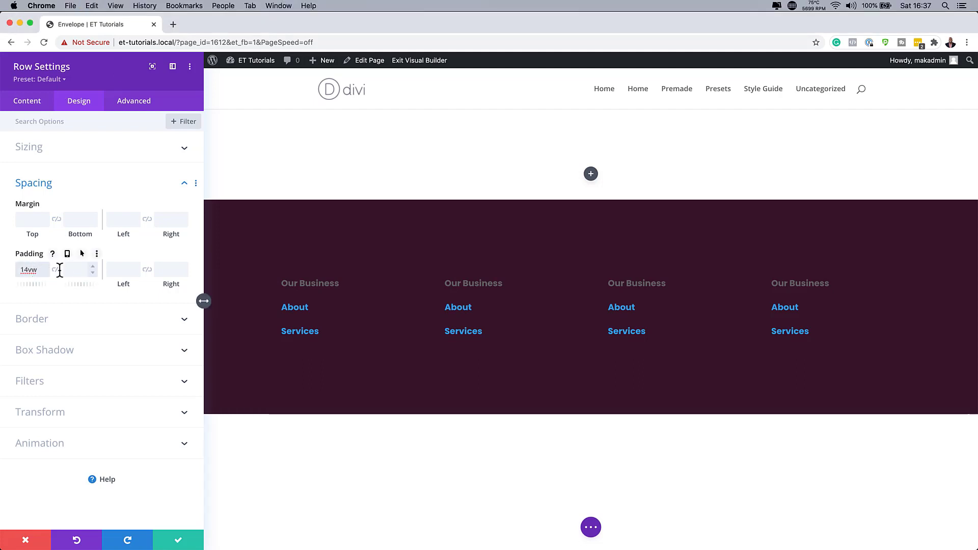
left_click(57, 270)
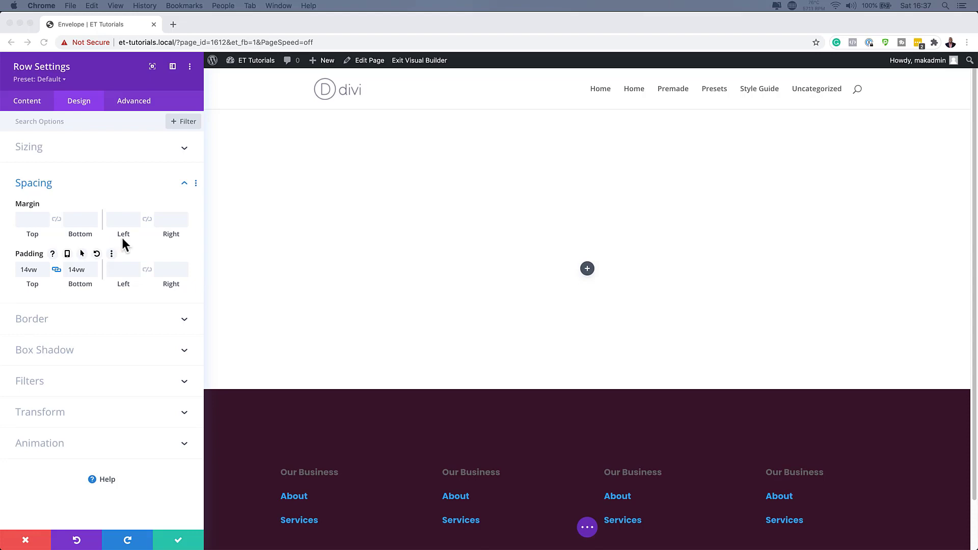
left_click(123, 270)
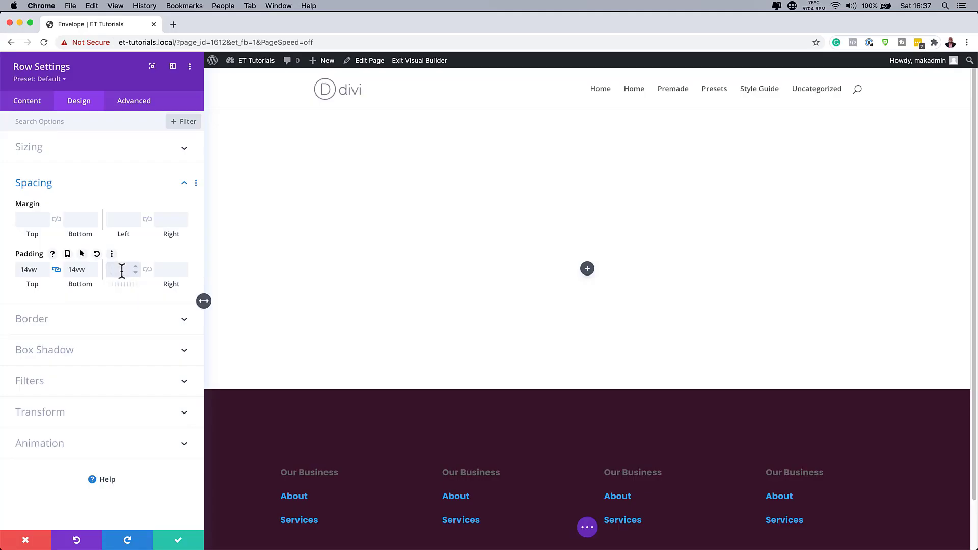
type("20vw")
left_click(148, 270)
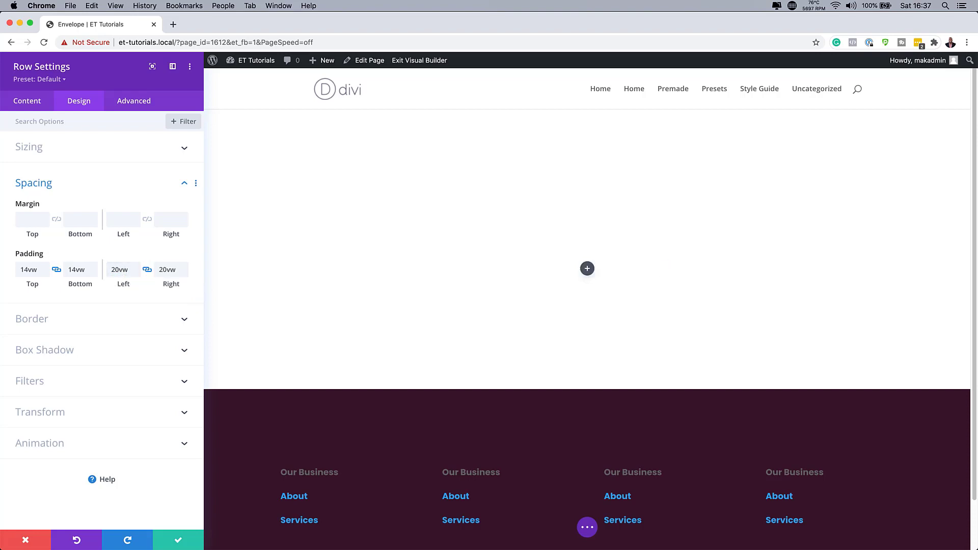
Step: Round all four corners of the row's border to 20px
left_click(49, 320)
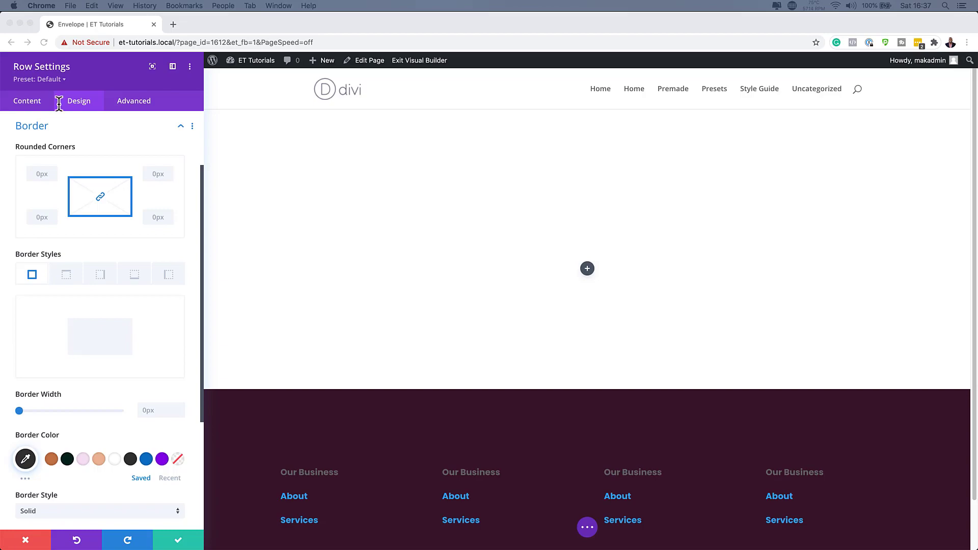
left_click(34, 175)
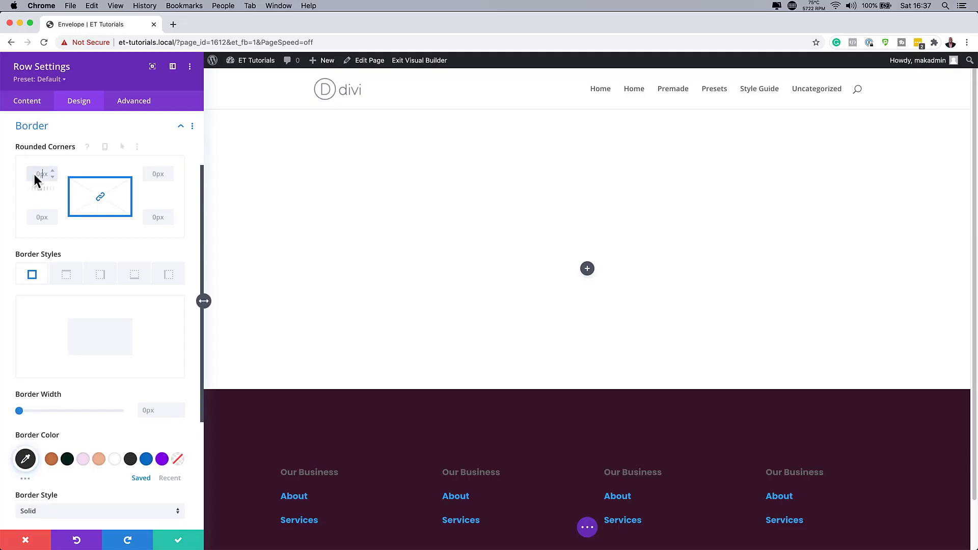
type("20px")
left_click(101, 197)
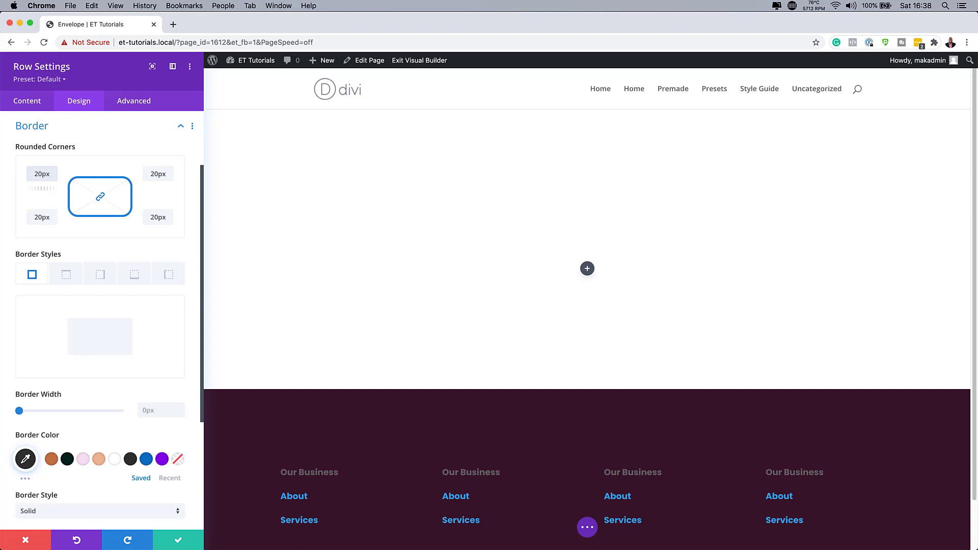
Step: Apply the first box shadow preset to the row with a vertical position of 38px and a blur strength of 80px
scroll(66, 331, "down", 5)
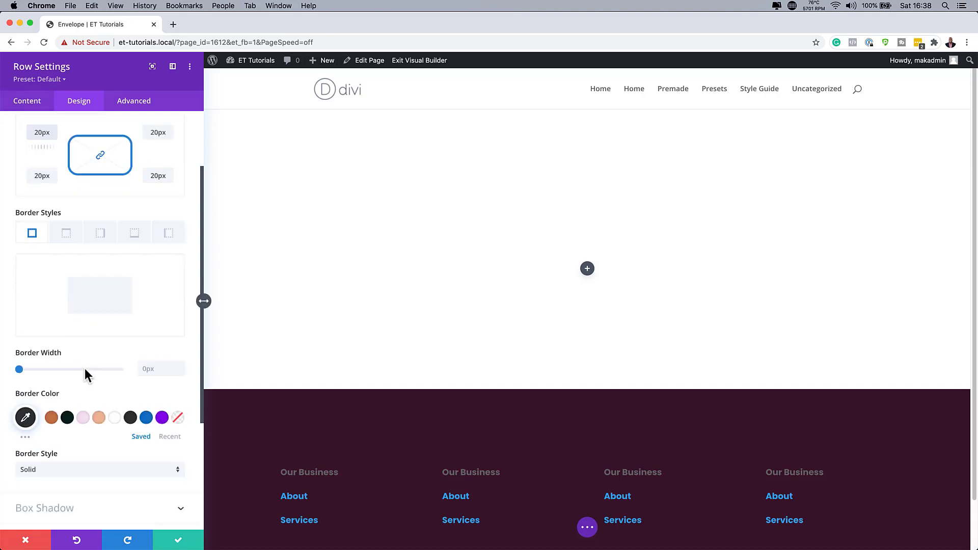
left_click(49, 413)
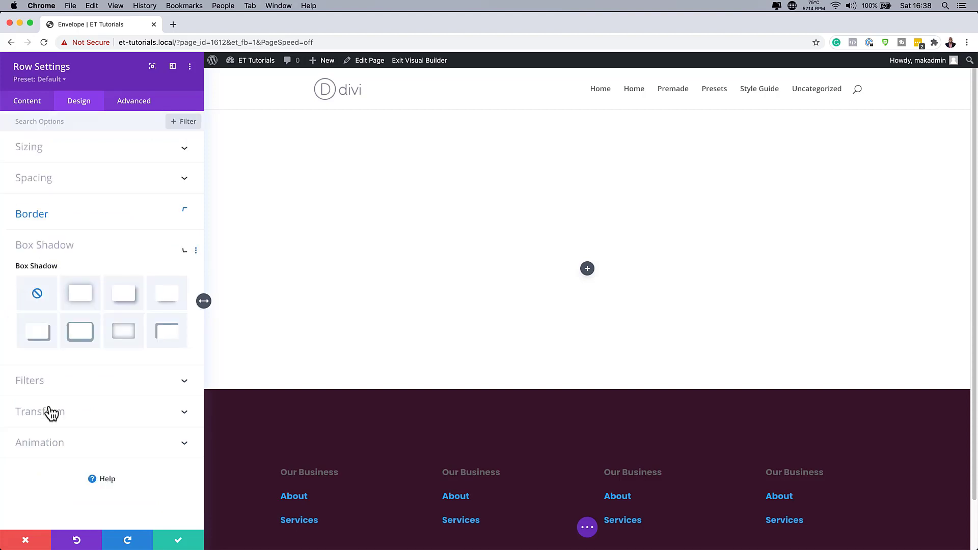
left_click(85, 294)
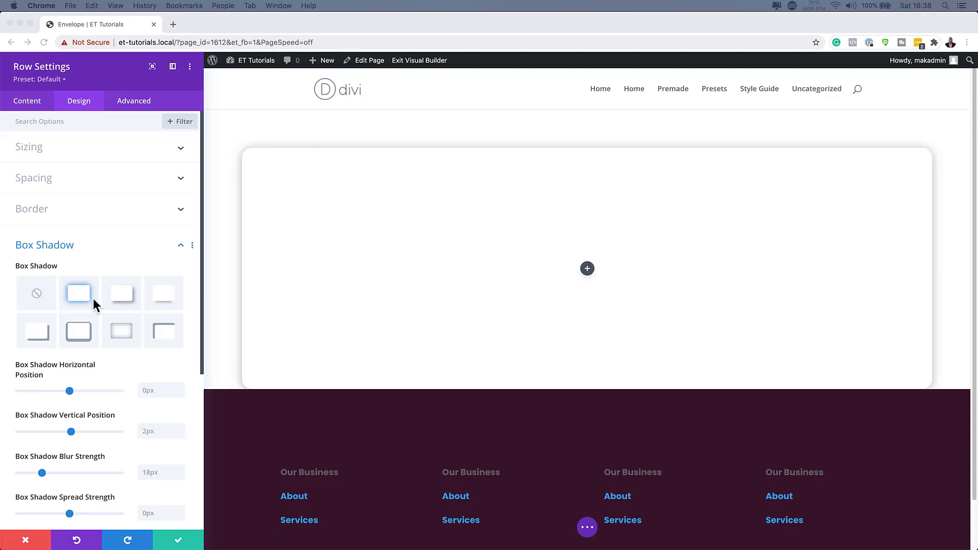
double_click(155, 432)
type("38")
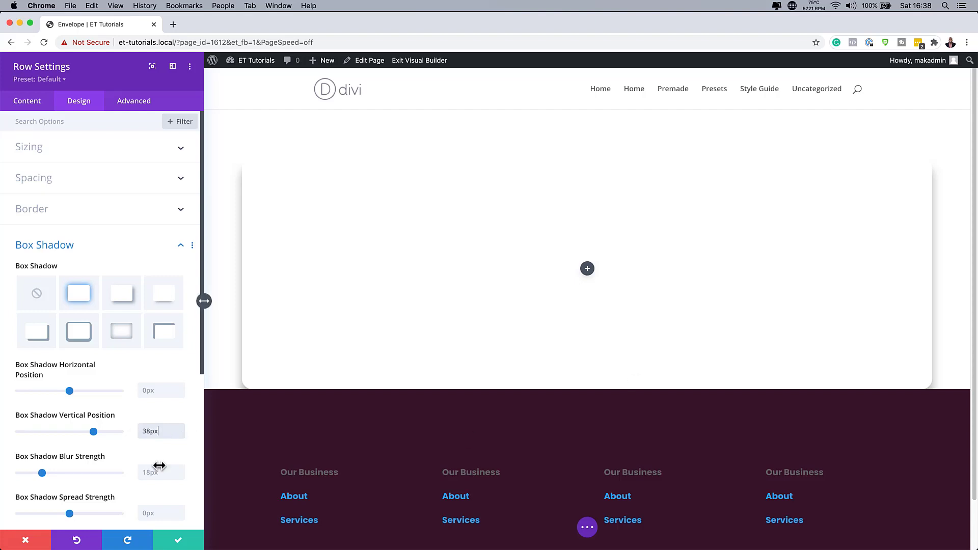
left_click(162, 474)
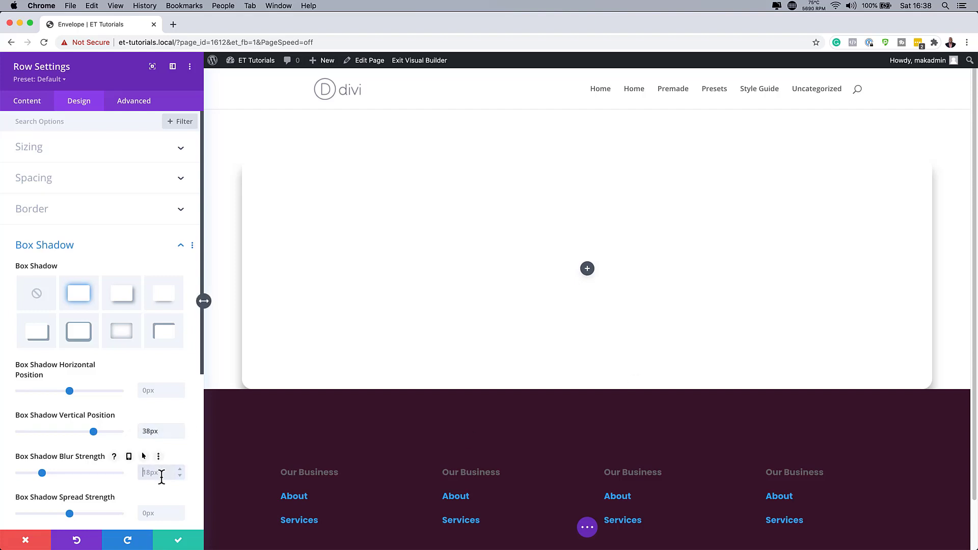
type("0")
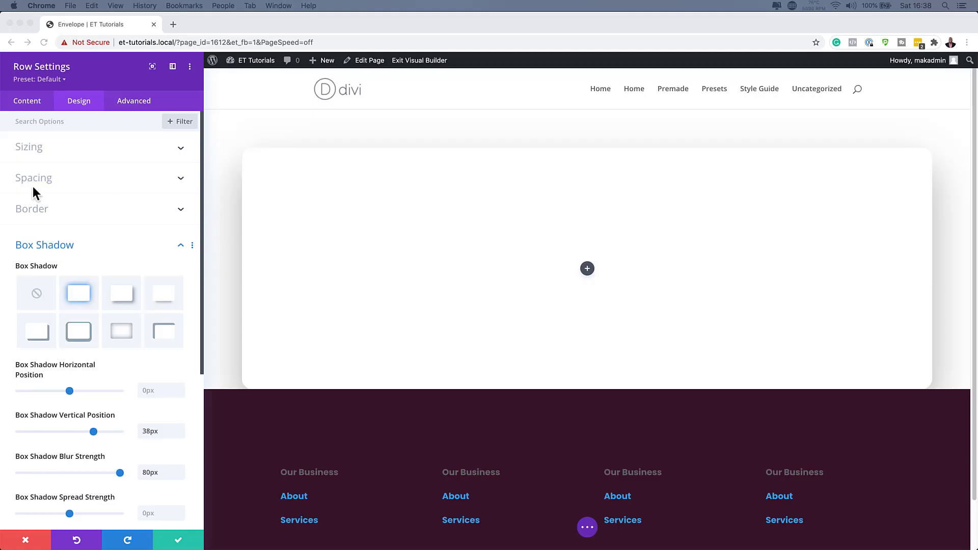
Step: Set the row's box shadow color to rgba(0,0,0,0.08)
scroll(147, 379, "down", 2)
scroll(146, 378, "down", 3)
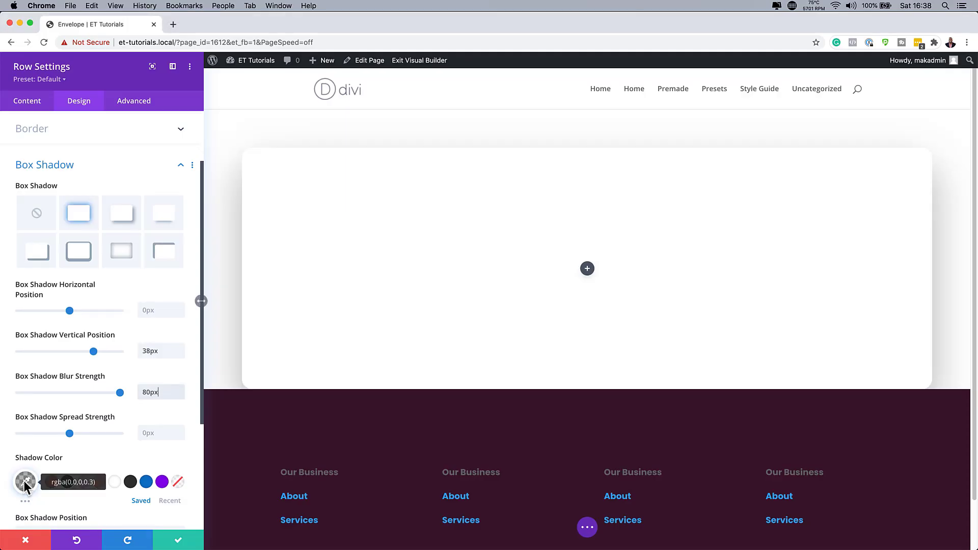
left_click(24, 481)
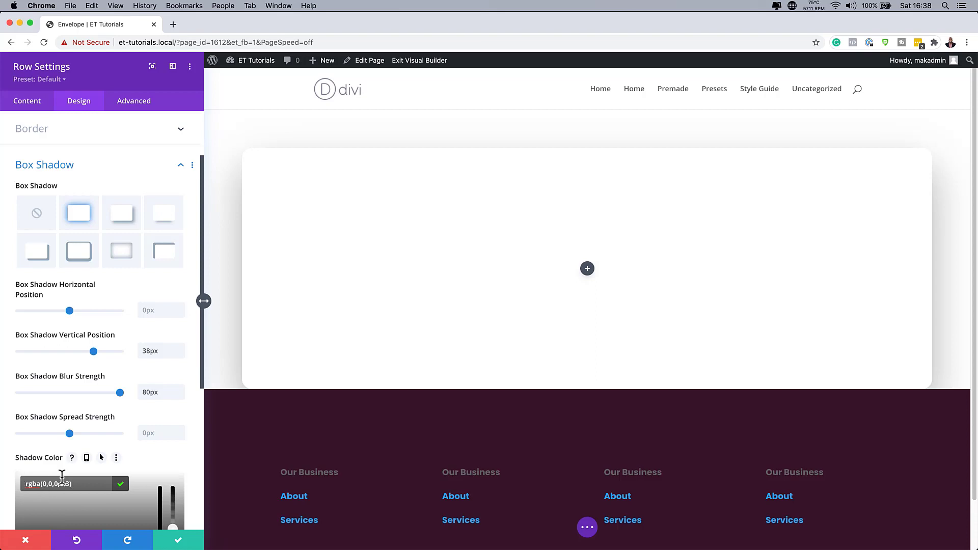
scroll(108, 454, "down", 5)
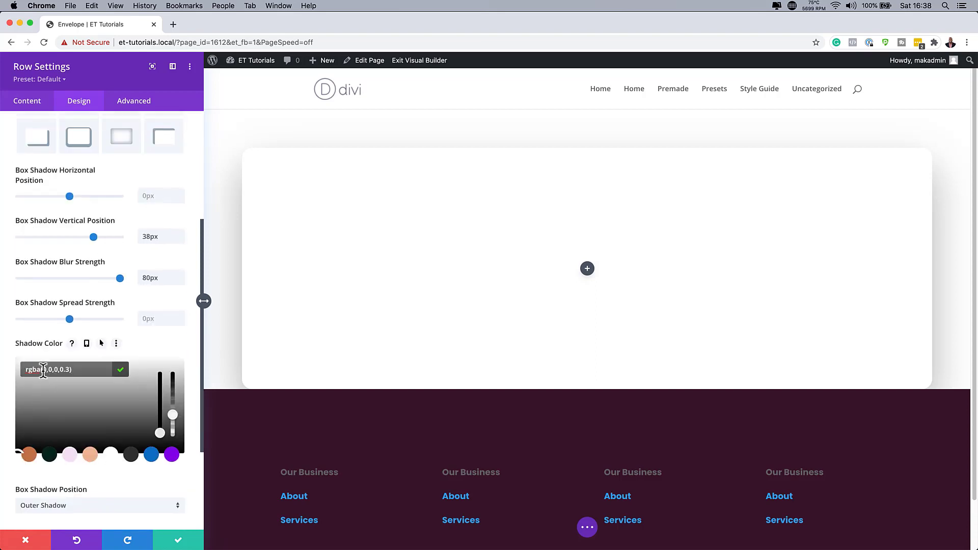
left_click_drag(42, 370, 71, 368)
type("0,0,0,0.08")
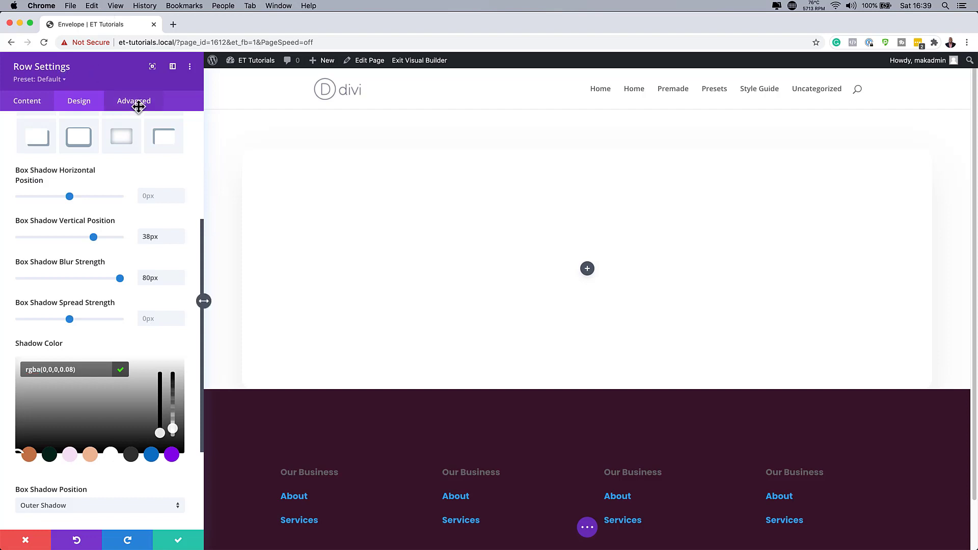
Step: Give the row a Z Index of 11 in its position settings and save the row settings
left_click(135, 101)
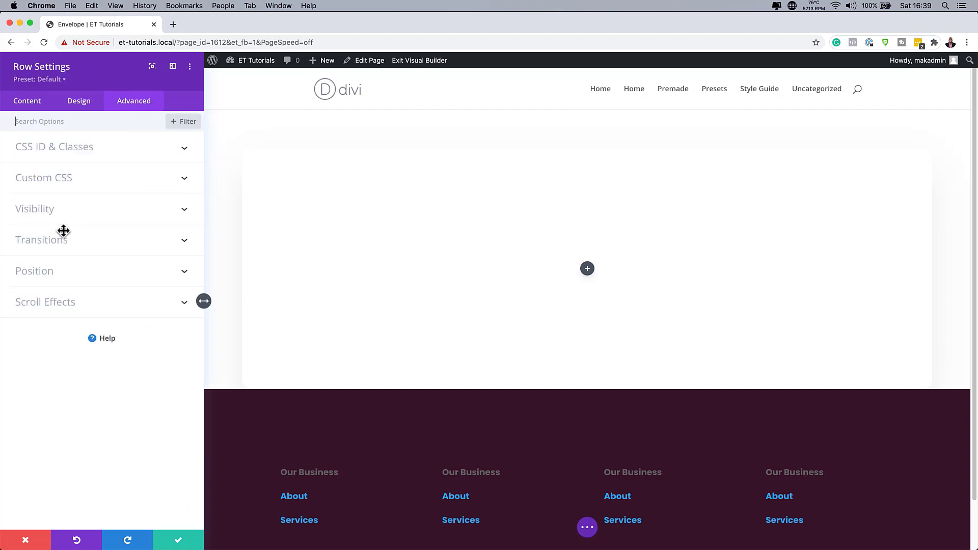
left_click(62, 279)
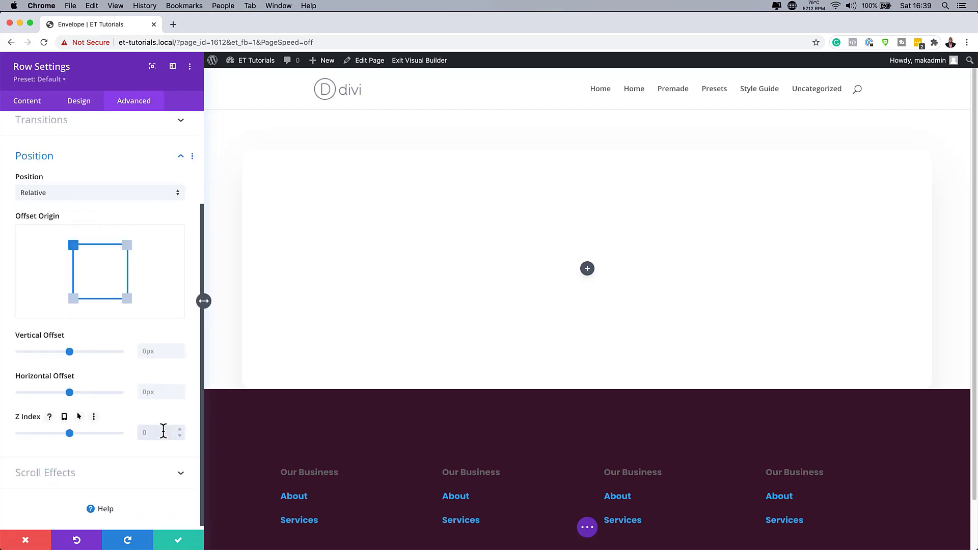
left_click(162, 432)
type("11")
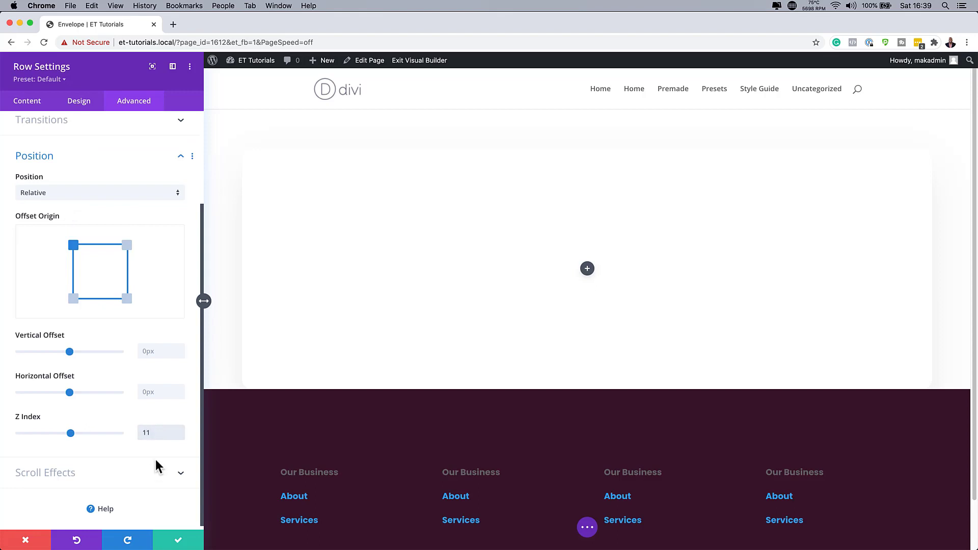
left_click(179, 542)
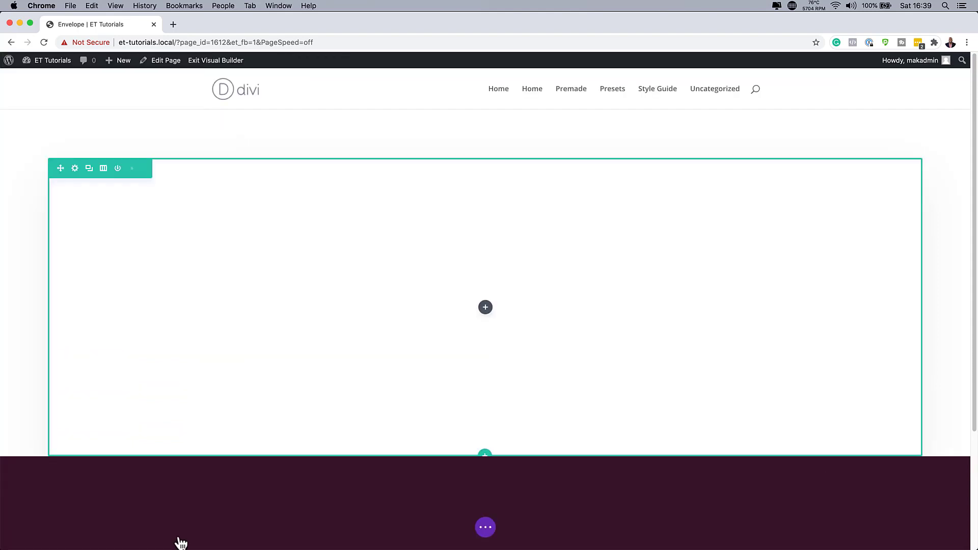
Step: Insert a Text module into the empty row
left_click(486, 308)
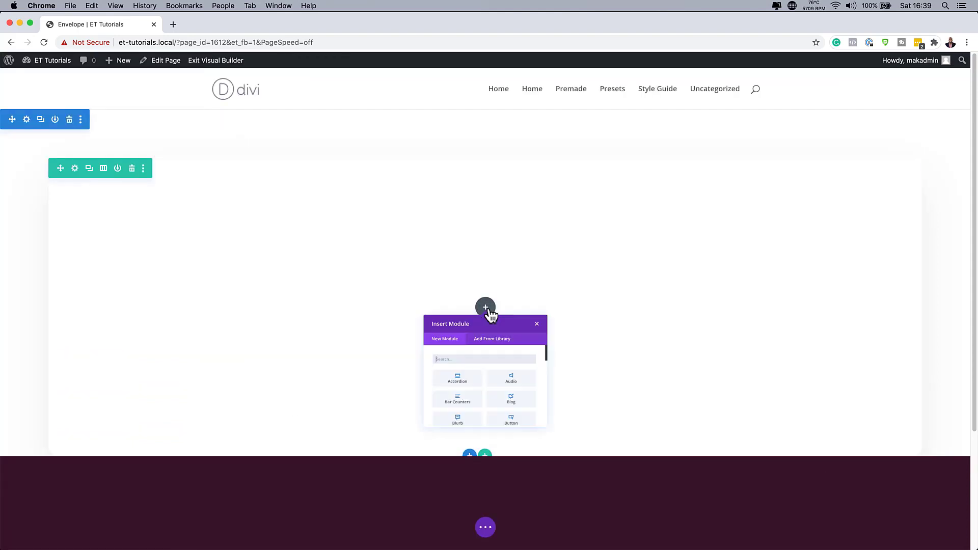
type("text")
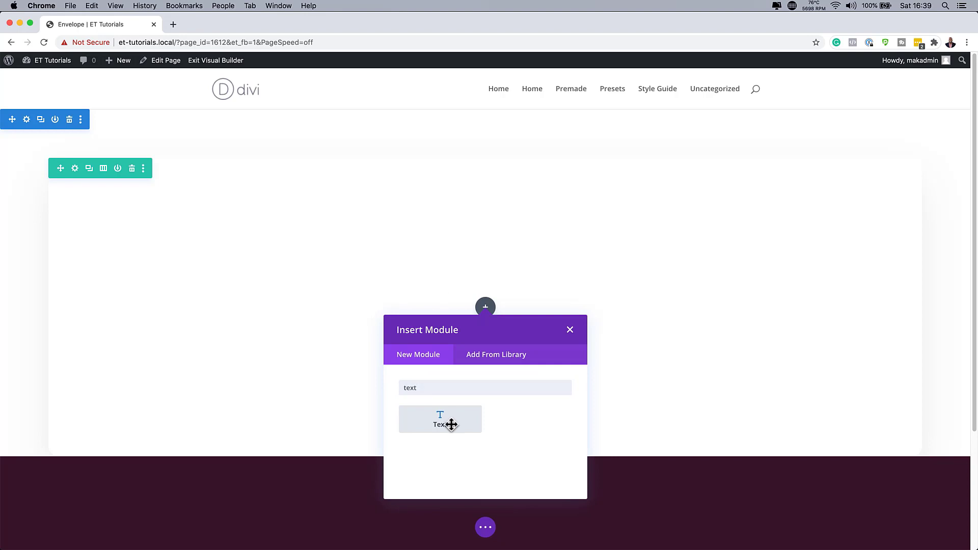
left_click(451, 422)
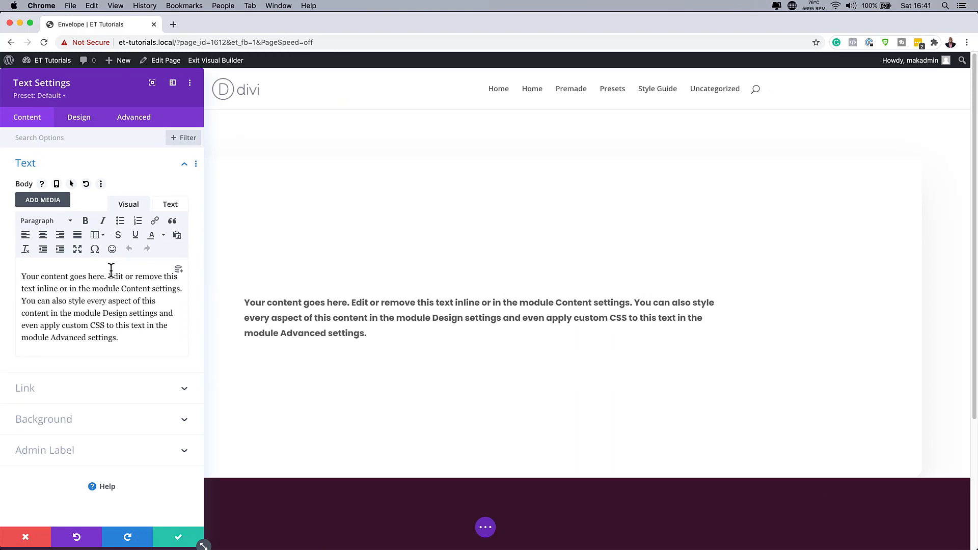
Step: Shorten the module's body text to "Your content goes here." and format it as Heading 2
left_click_drag(109, 276, 143, 353)
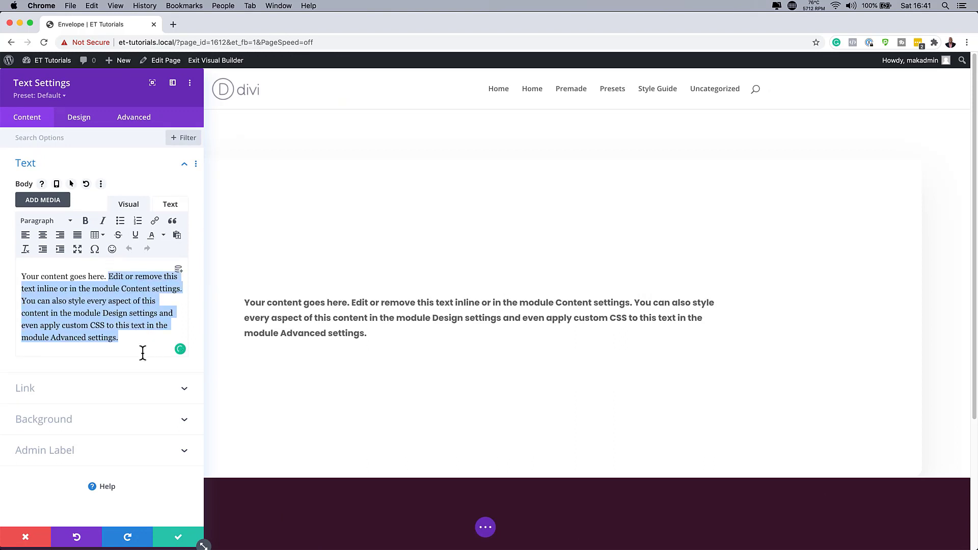
key("BackSpace")
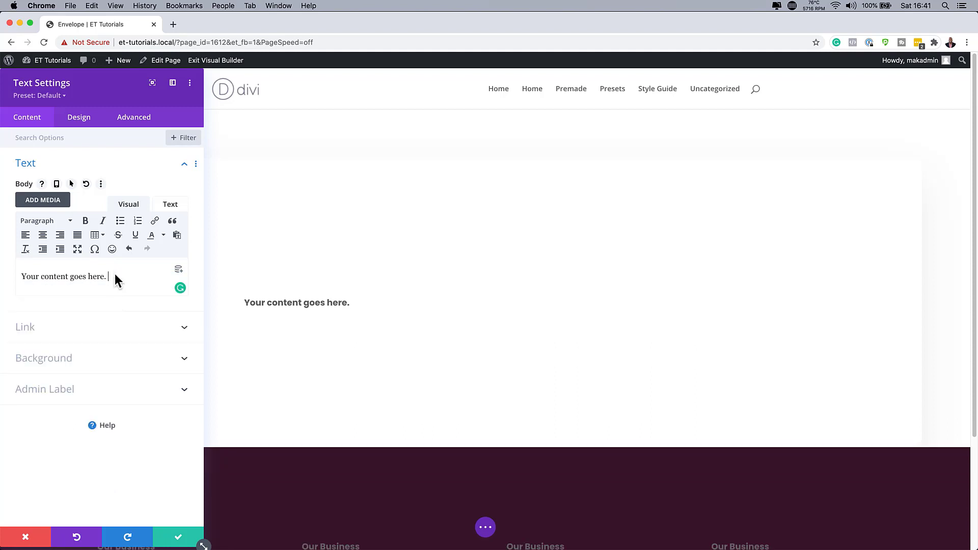
left_click_drag(109, 276, 13, 273)
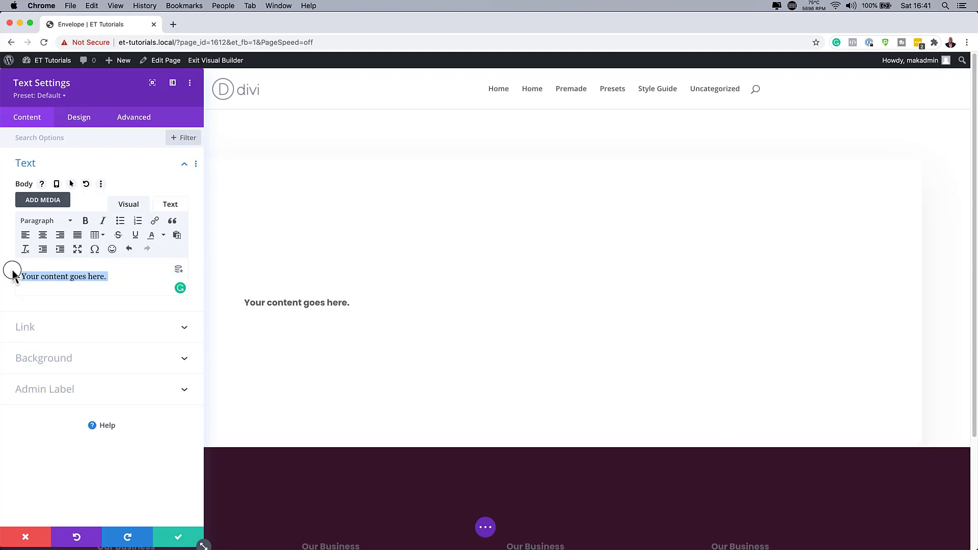
left_click(60, 221)
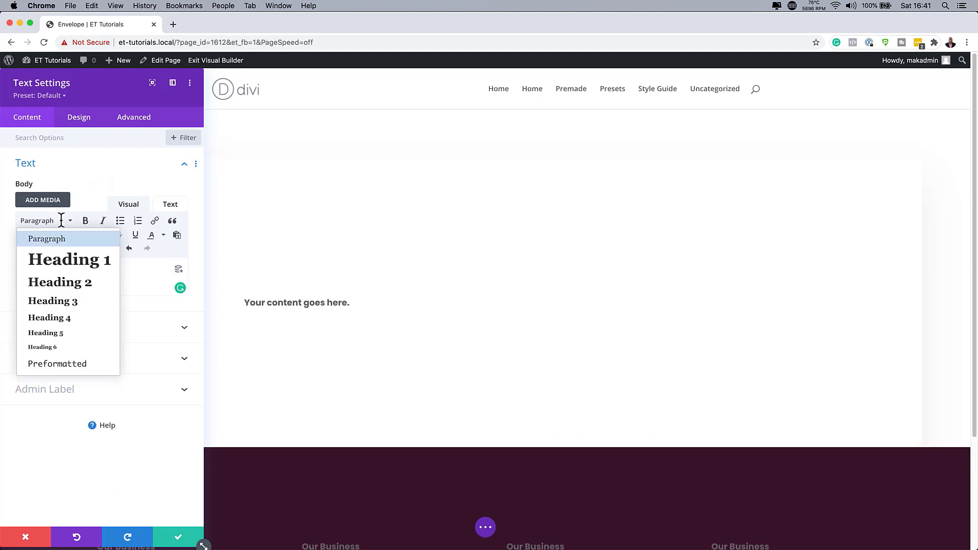
left_click(65, 286)
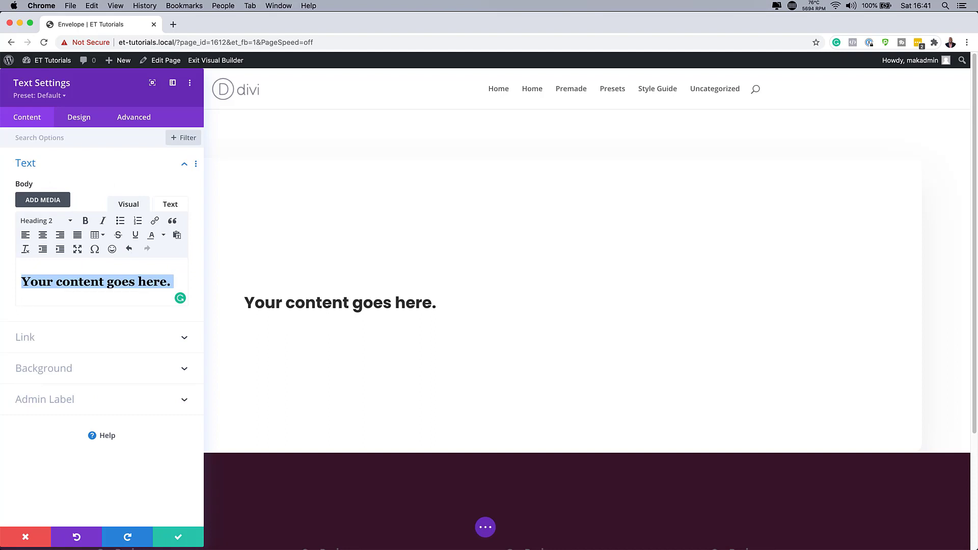
Step: Set the Heading 2 text size of the text module to 2vw
left_click(78, 122)
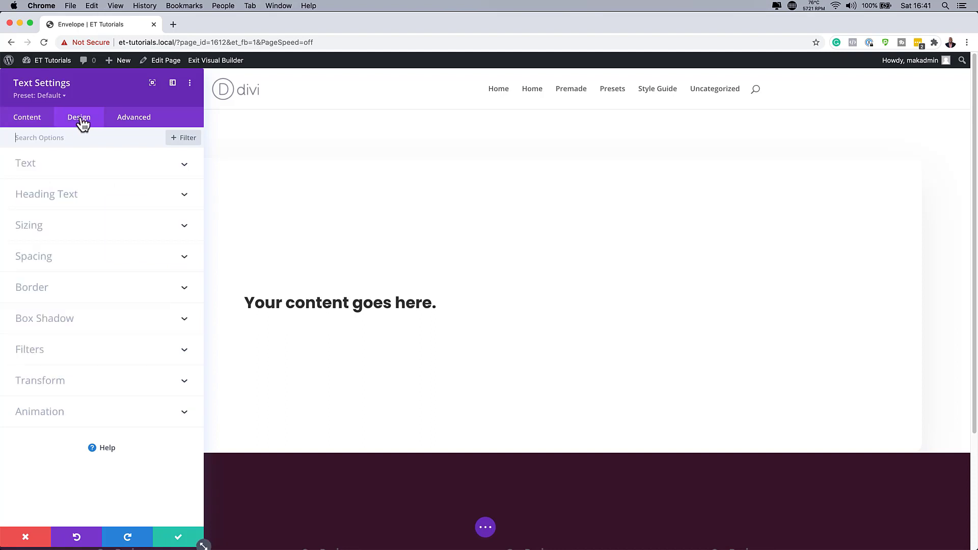
left_click(60, 199)
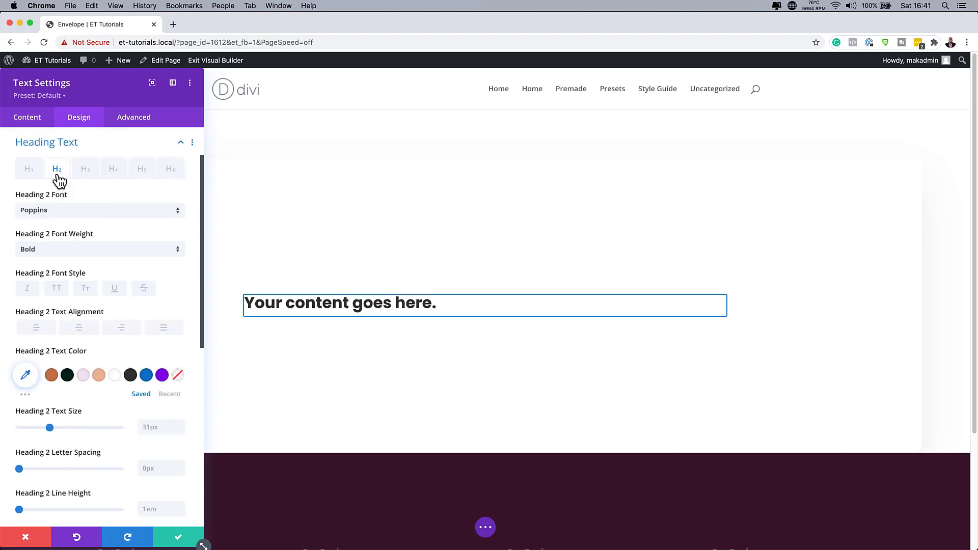
left_click(57, 172)
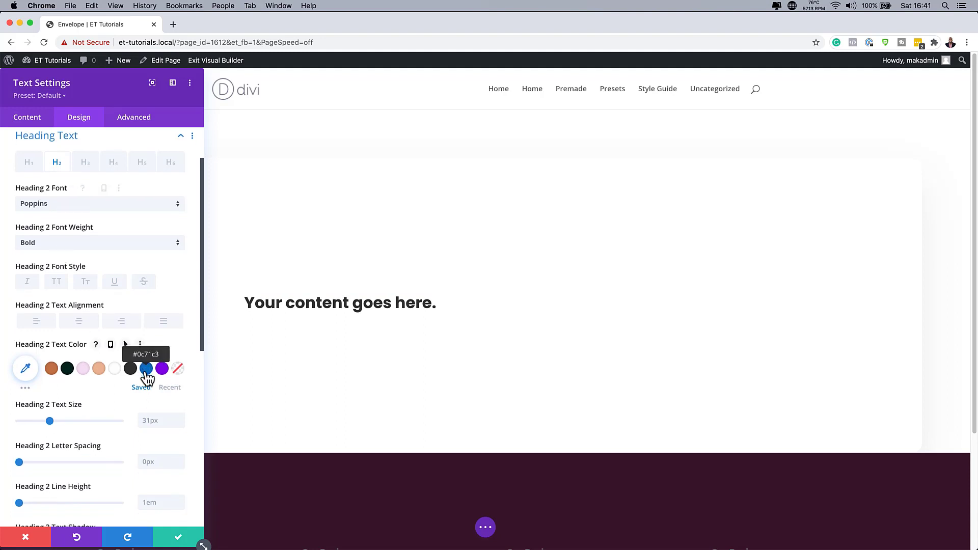
scroll(147, 398, "down", 1)
left_click(155, 408)
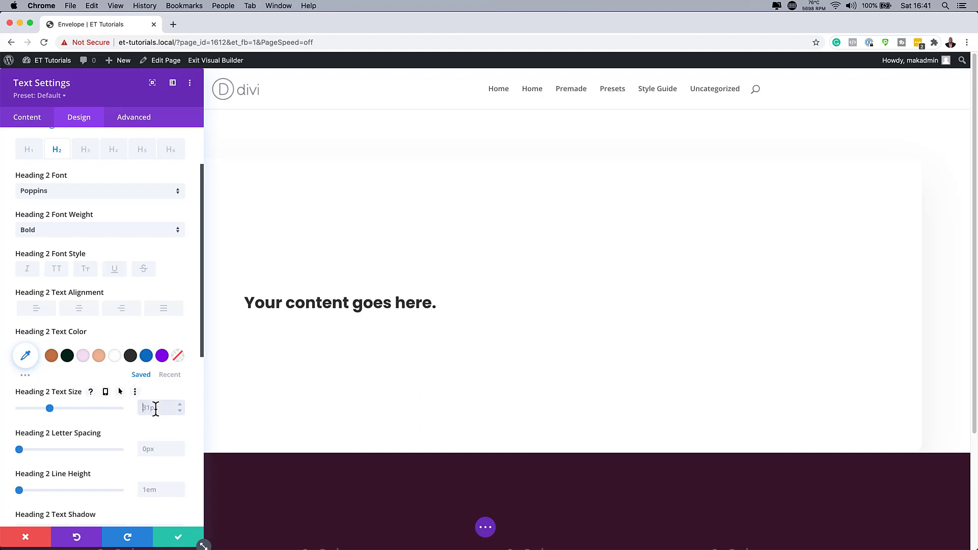
type("2vw")
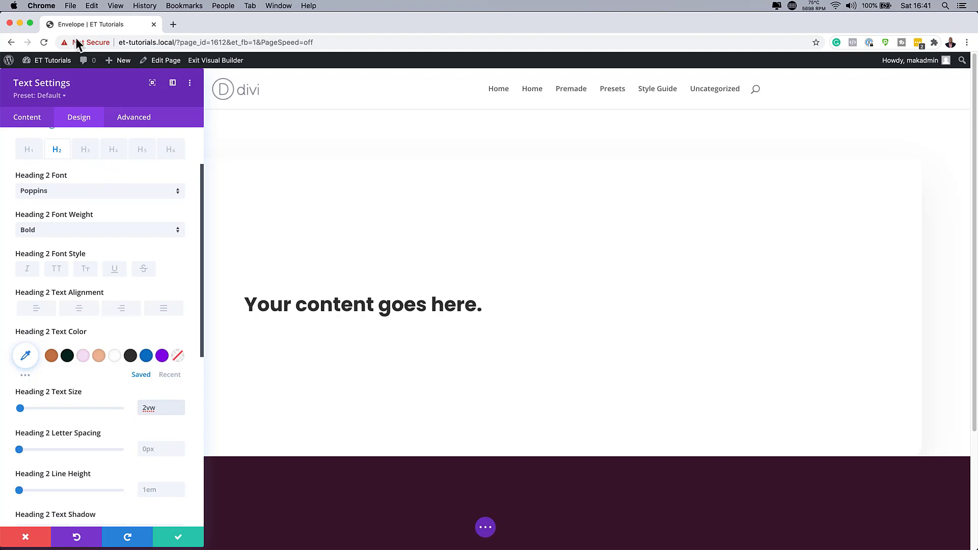
Step: Change the Heading 2 font weight to Regular and save the text module
left_click(90, 232)
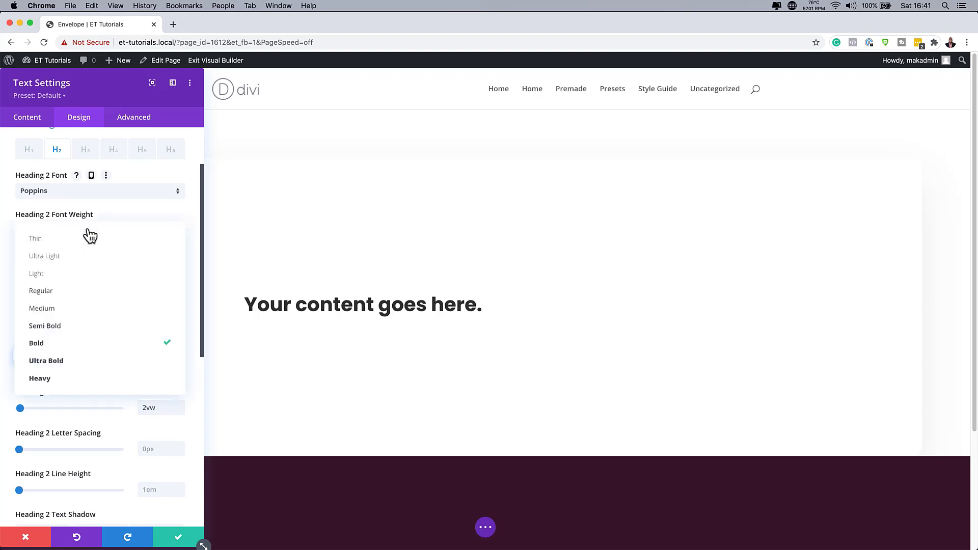
left_click(96, 297)
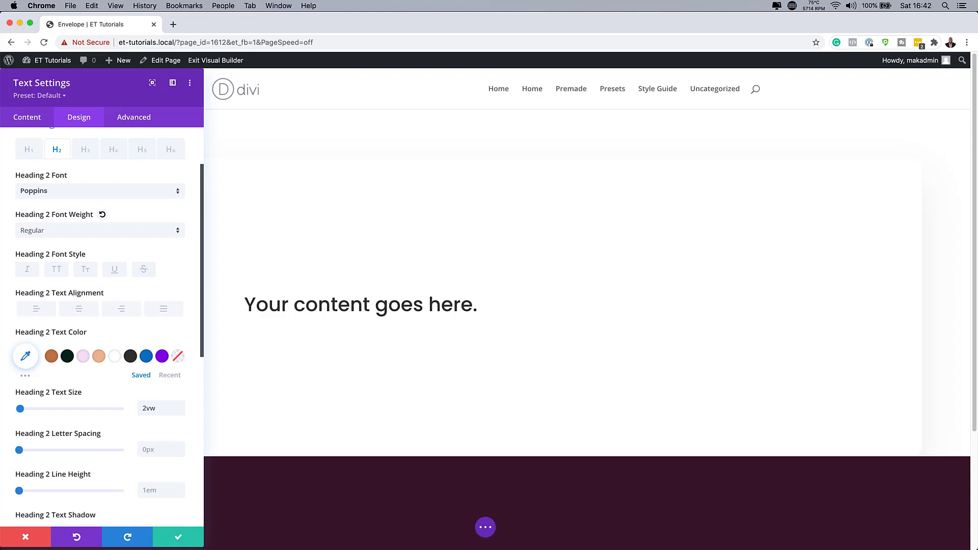
left_click(181, 538)
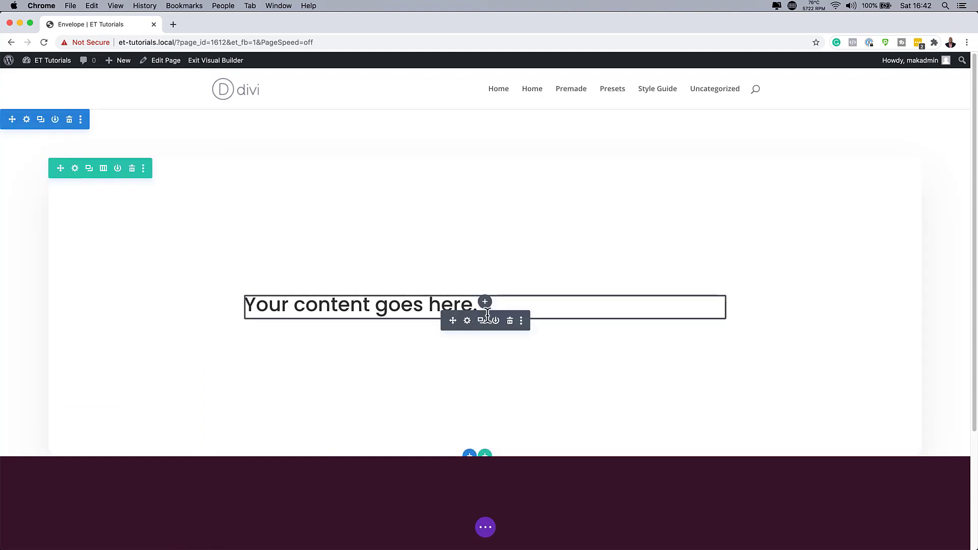
Step: Insert a second Text module directly below the heading
left_click(486, 302)
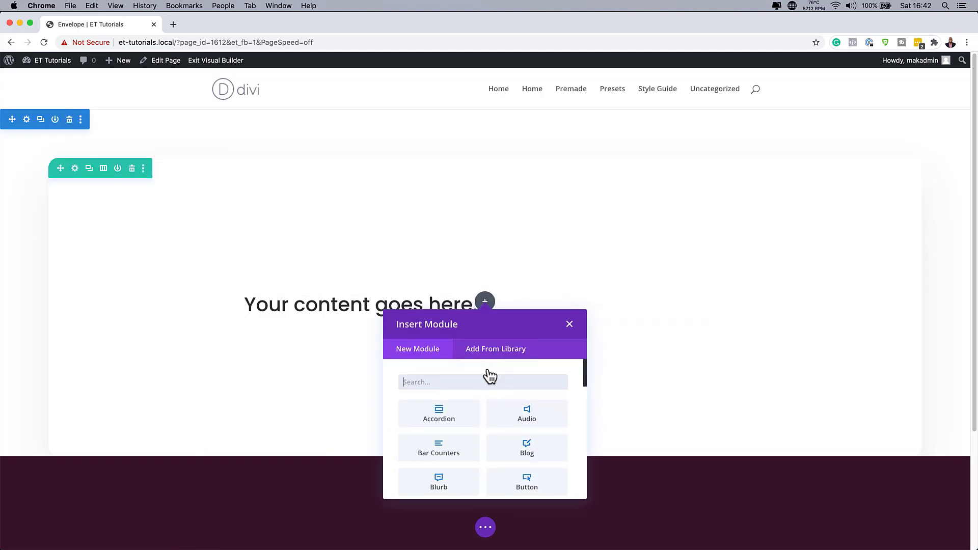
type("text")
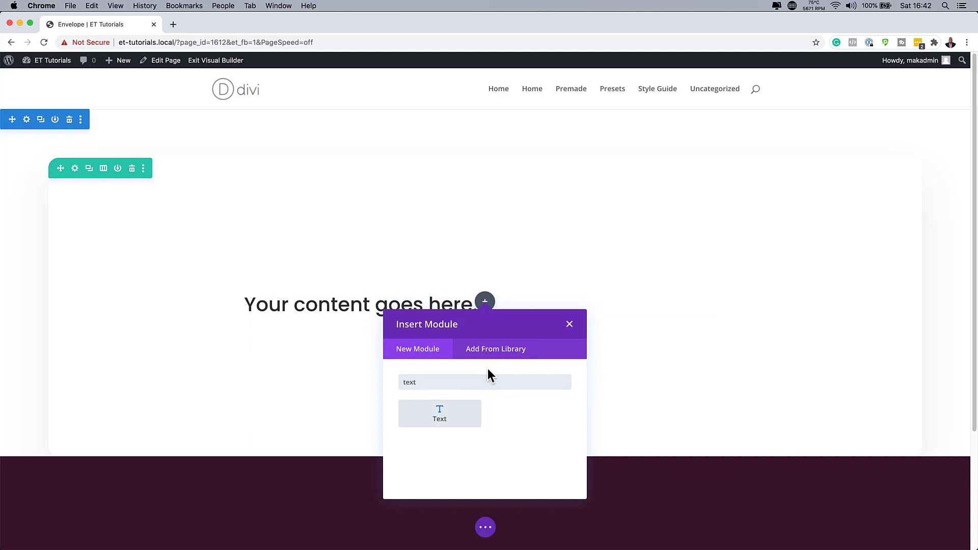
left_click(466, 416)
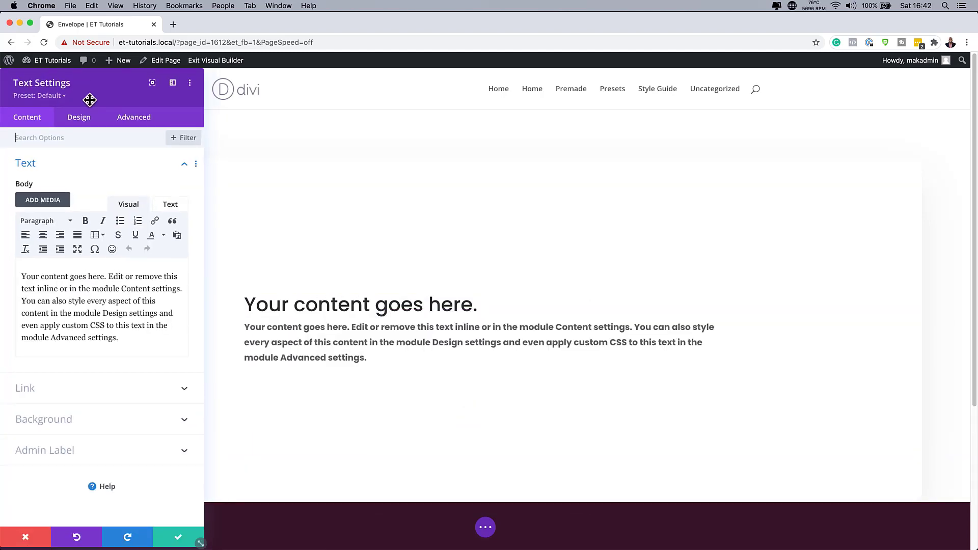
Step: Set the new module's body text font to Open Sans with Regular weight
left_click(80, 116)
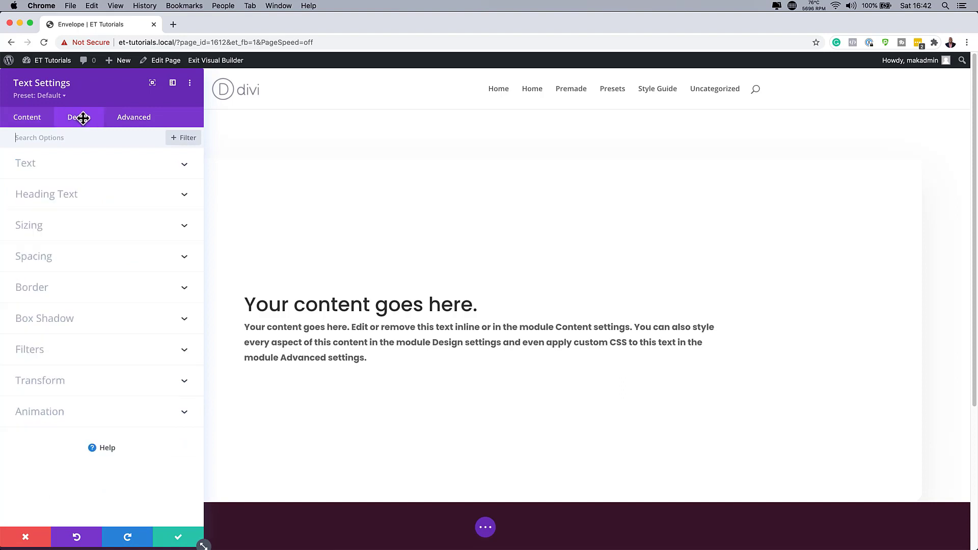
left_click(58, 170)
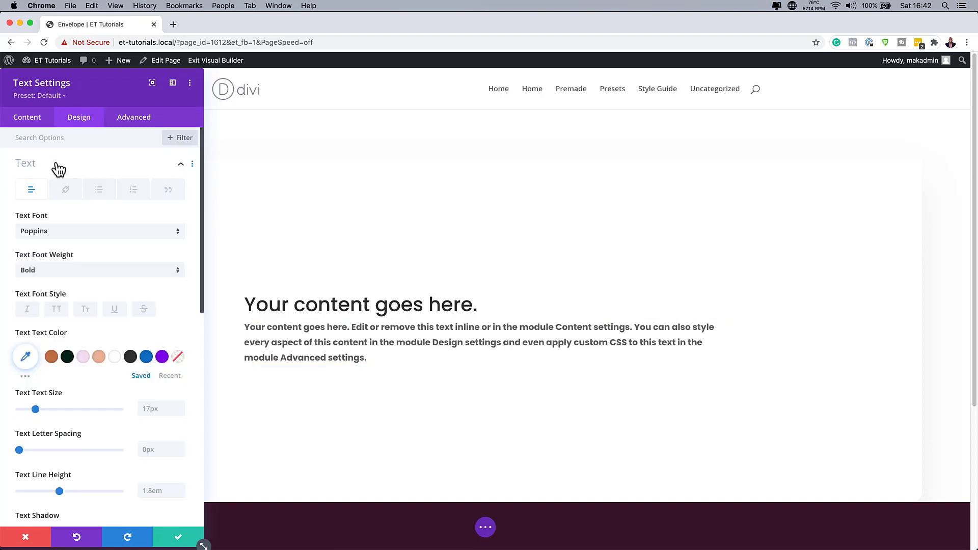
left_click(65, 97)
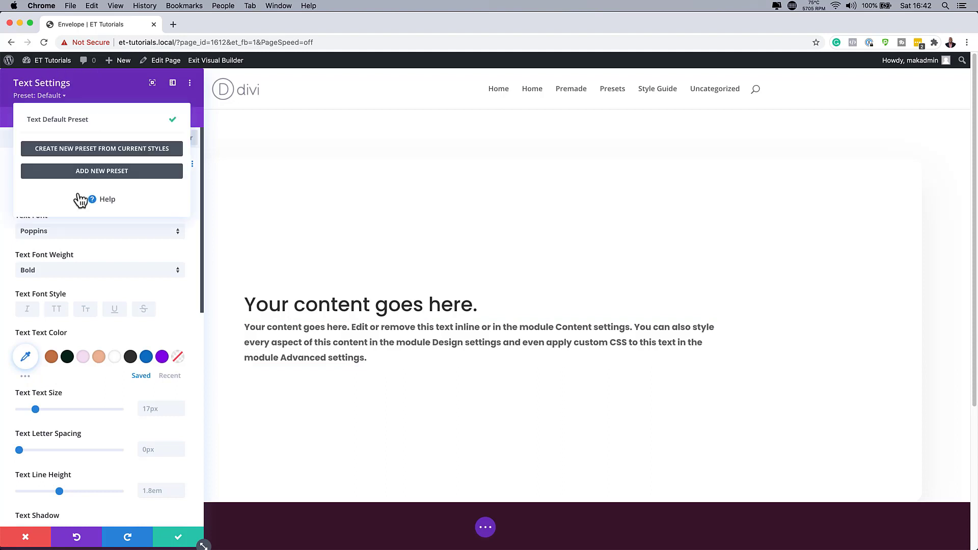
left_click(87, 236)
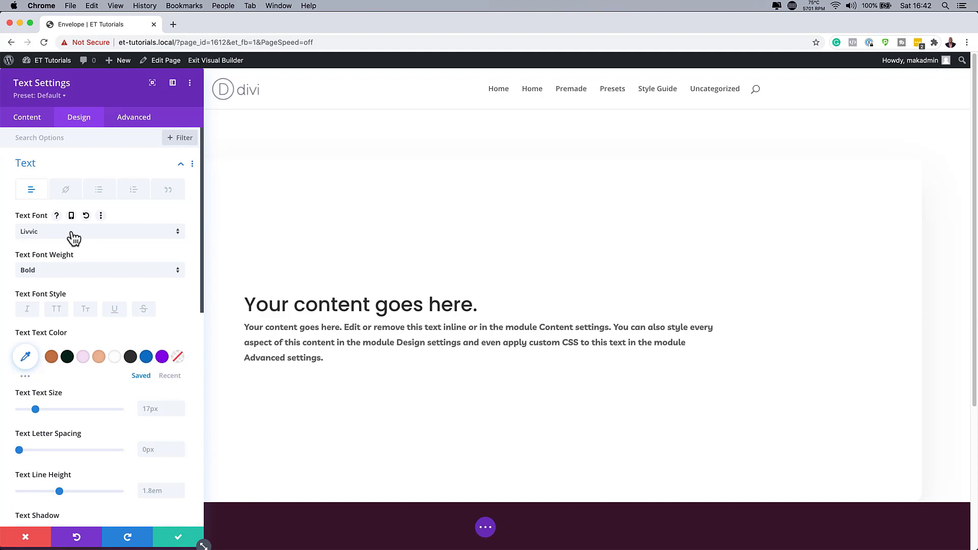
left_click(76, 232)
type("open")
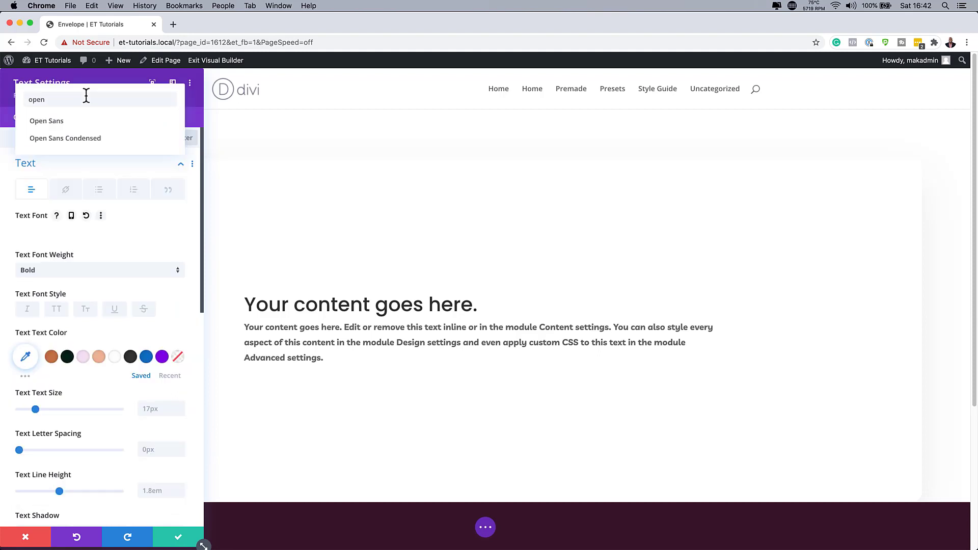
left_click(74, 121)
left_click(82, 270)
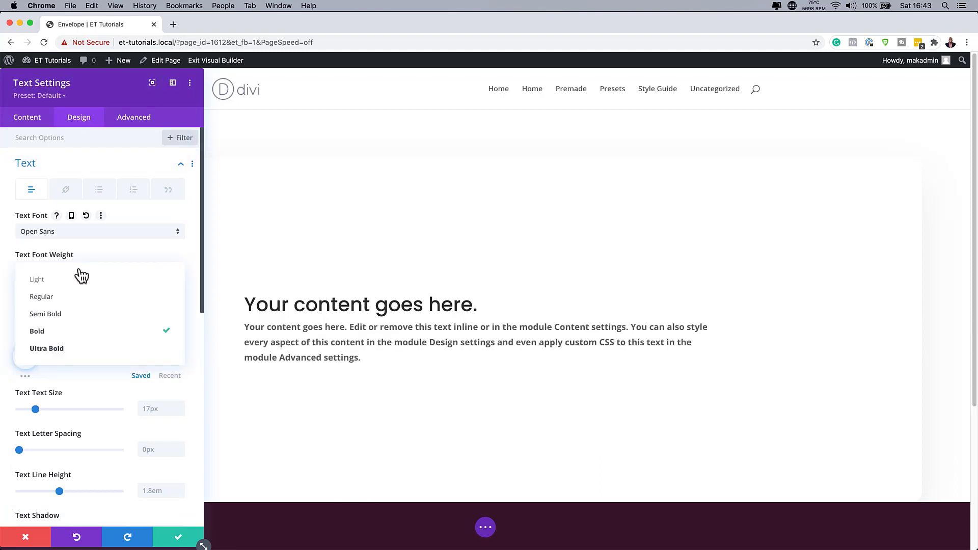
left_click(77, 297)
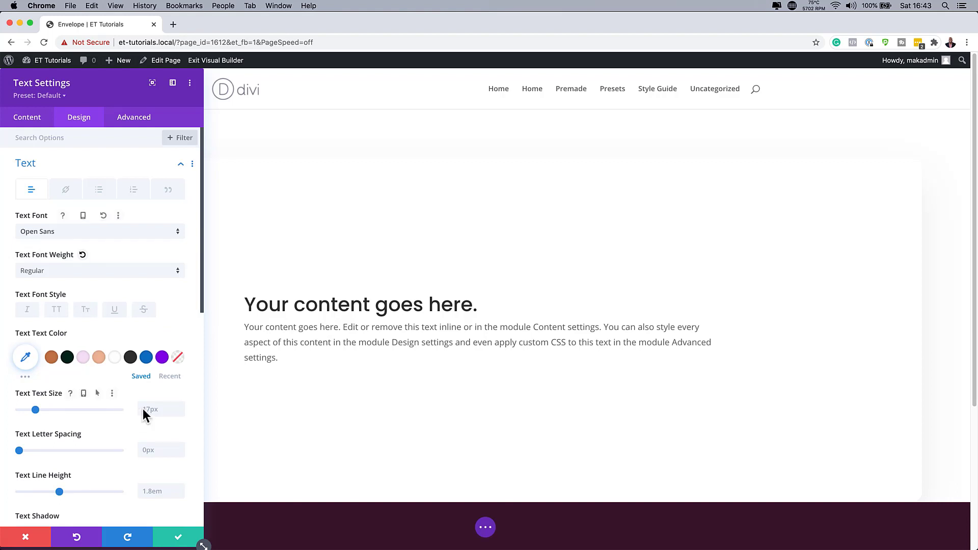
Step: Set the body text size to 1vw and its line height to 2.6em
left_click(158, 410)
type("1vw")
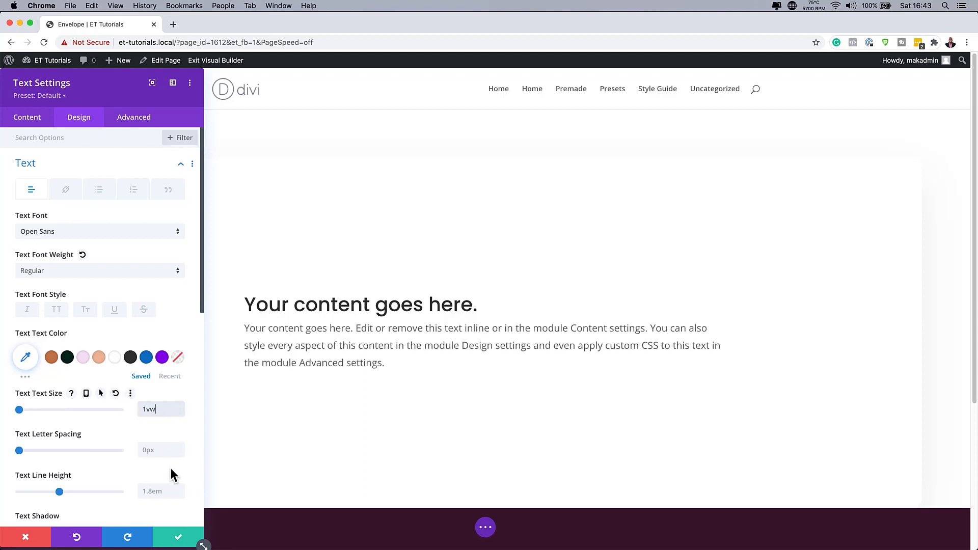
left_click(161, 490)
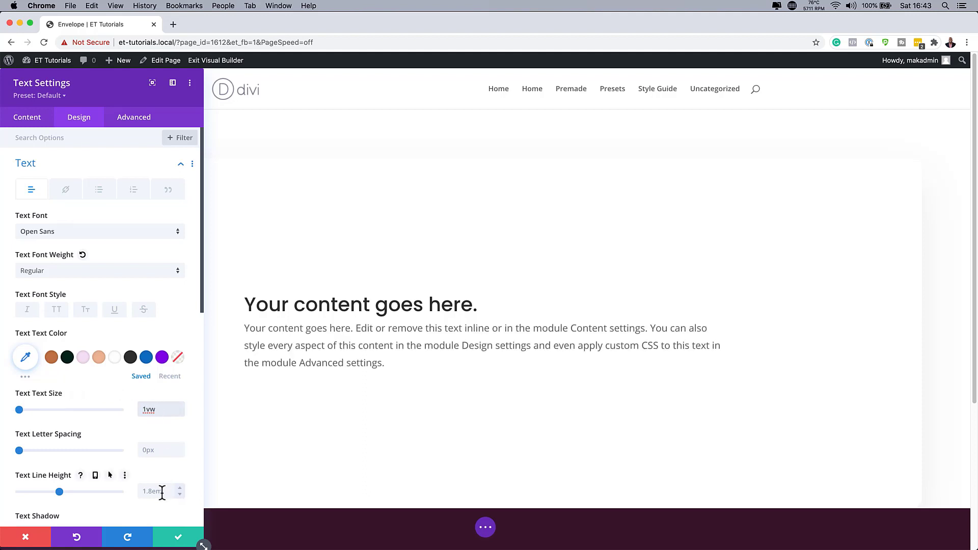
type("2.6em")
Step: Link the body text module's top and bottom padding, set both to 2vw and save the module
scroll(121, 310, "down", 10)
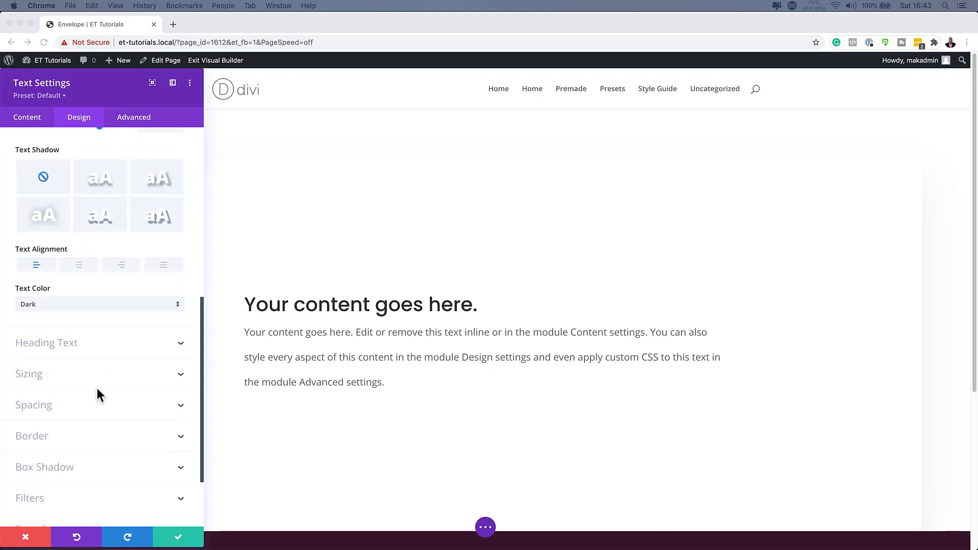
left_click(46, 402)
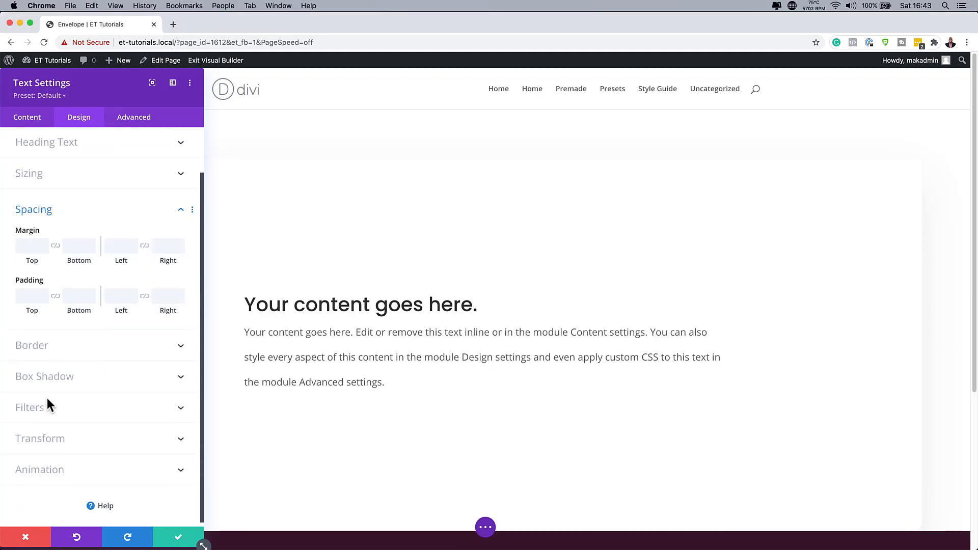
left_click(29, 298)
type("2vw")
key("BackSpace")
key("BackSpace")
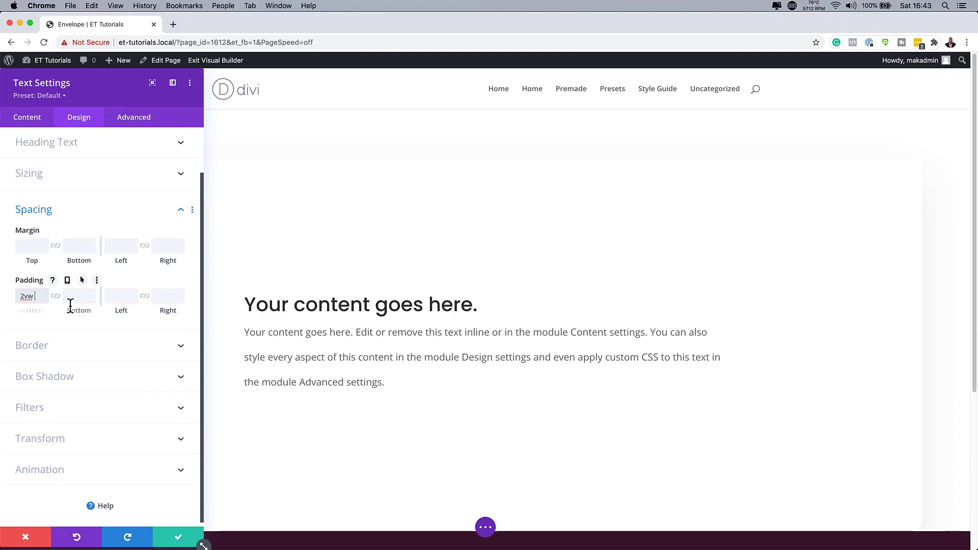
type("px")
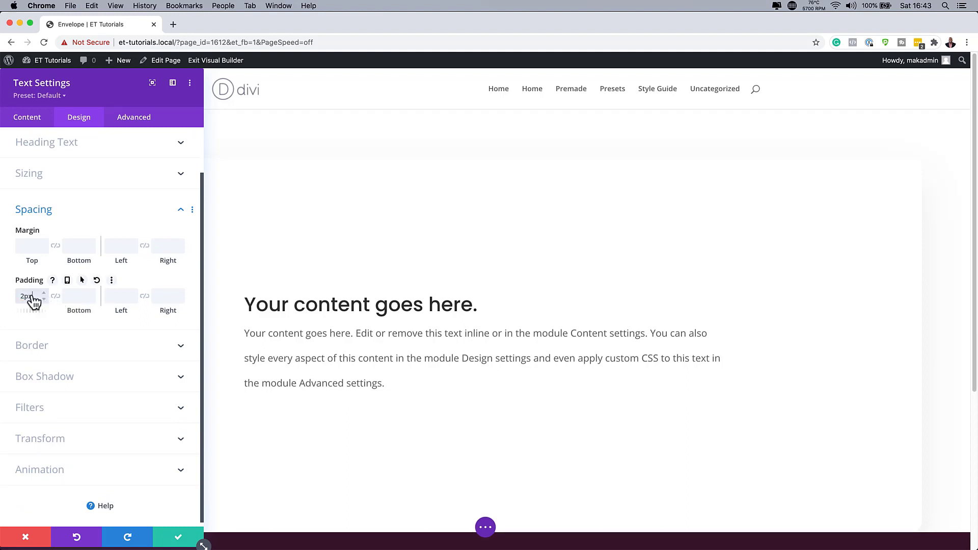
left_click(56, 296)
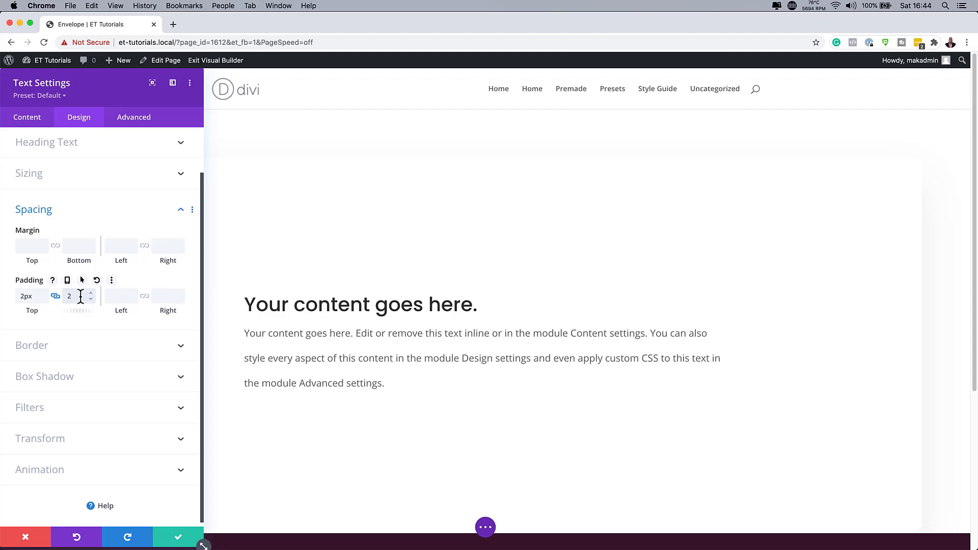
left_click(80, 296)
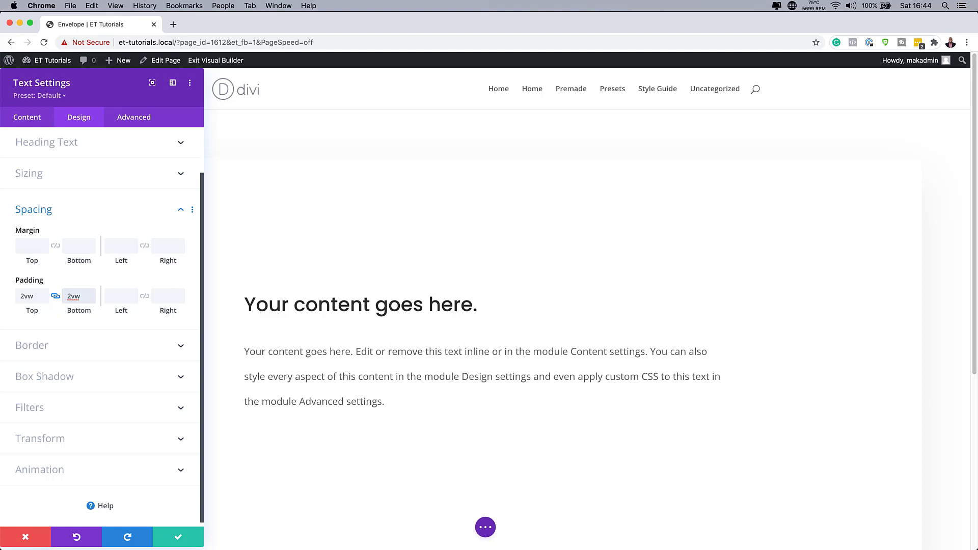
left_click(184, 538)
Step: Insert a Button module below the body text and label it "Learn More!"
scroll(406, 384, "down", 5)
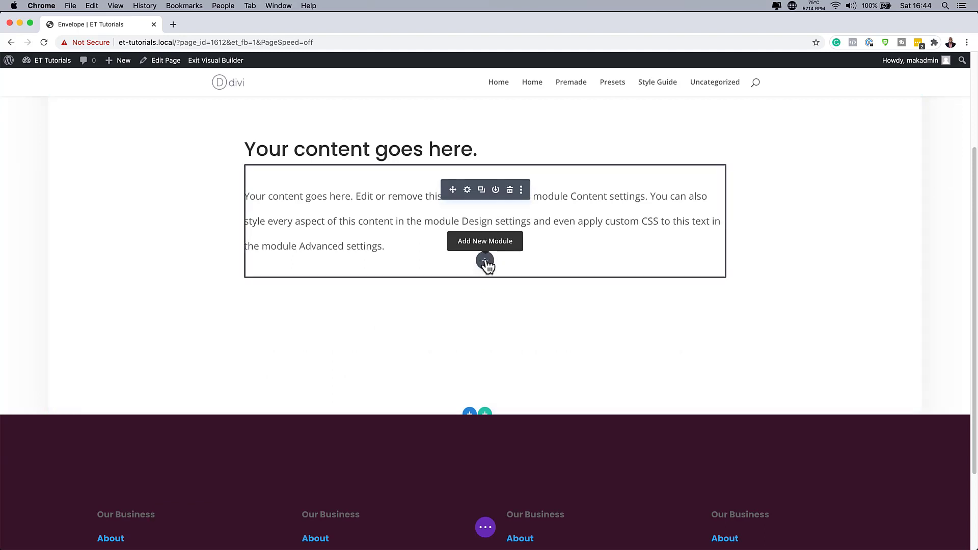
left_click(485, 261)
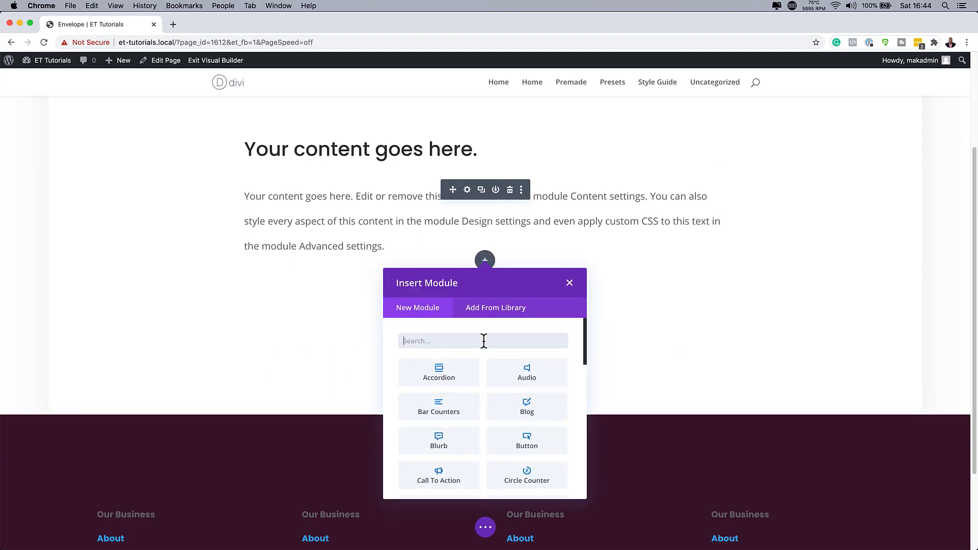
type("button")
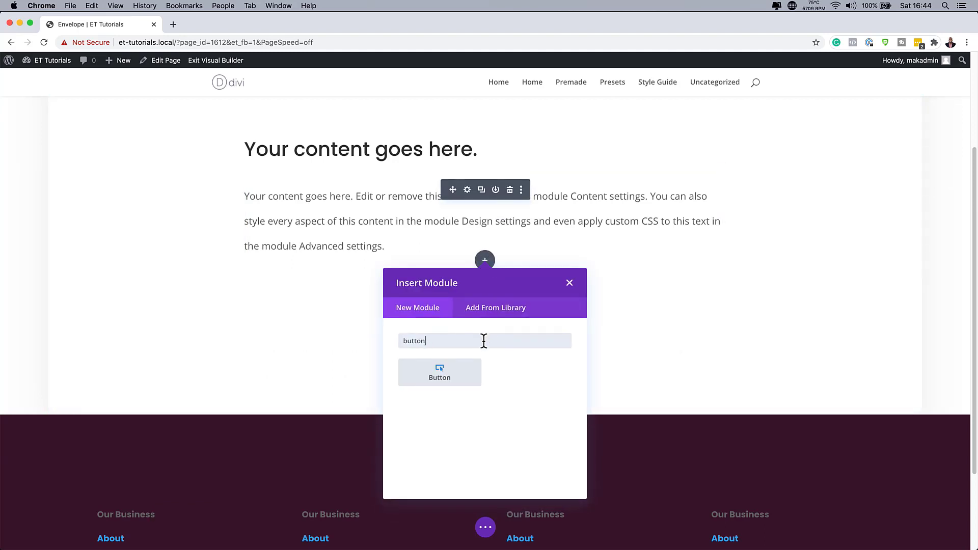
left_click(460, 378)
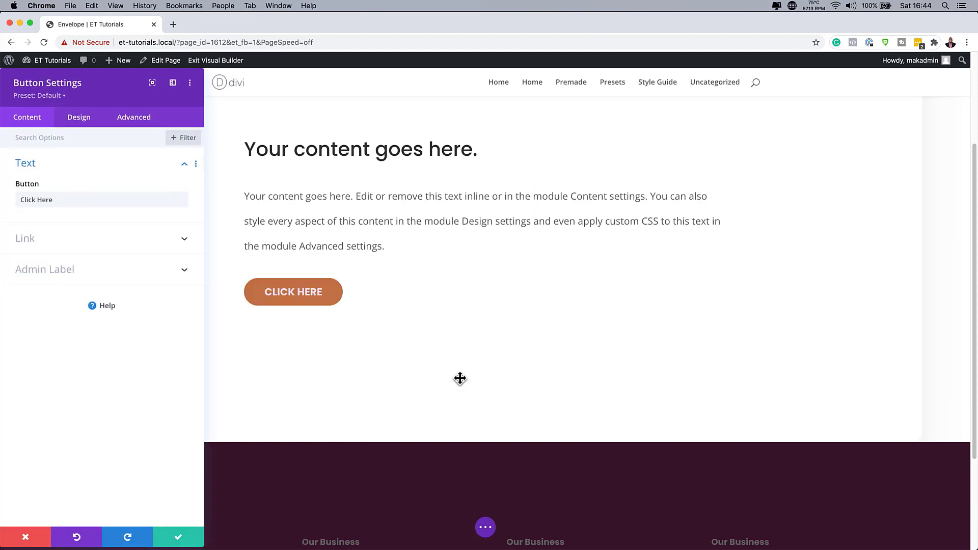
triple_click(62, 200)
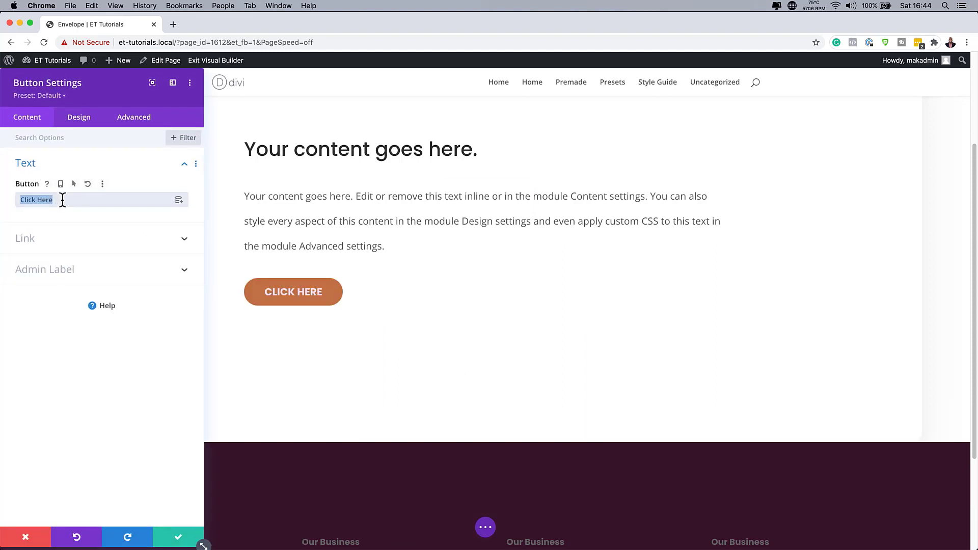
type("Learn More!")
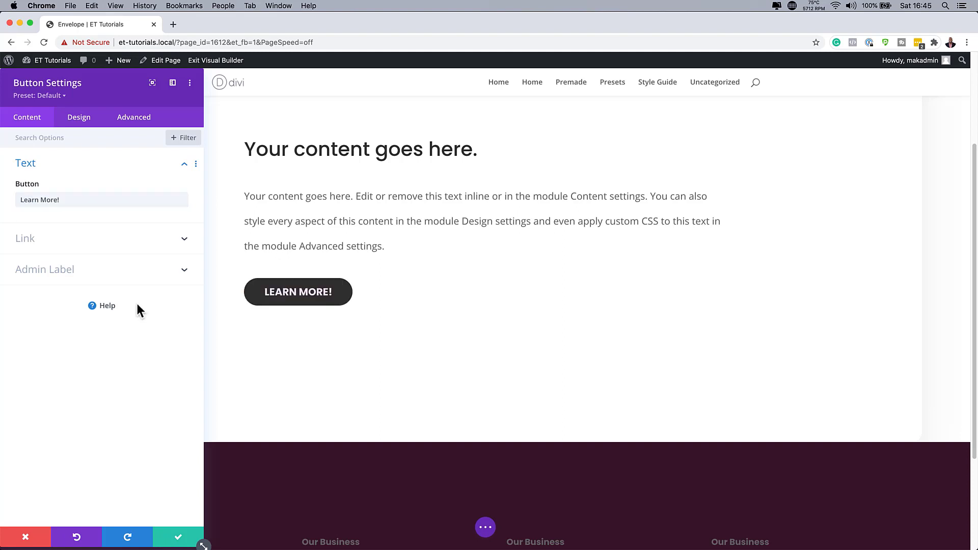
Step: Set the button's text size to 1vw in its custom button styles
left_click(83, 119)
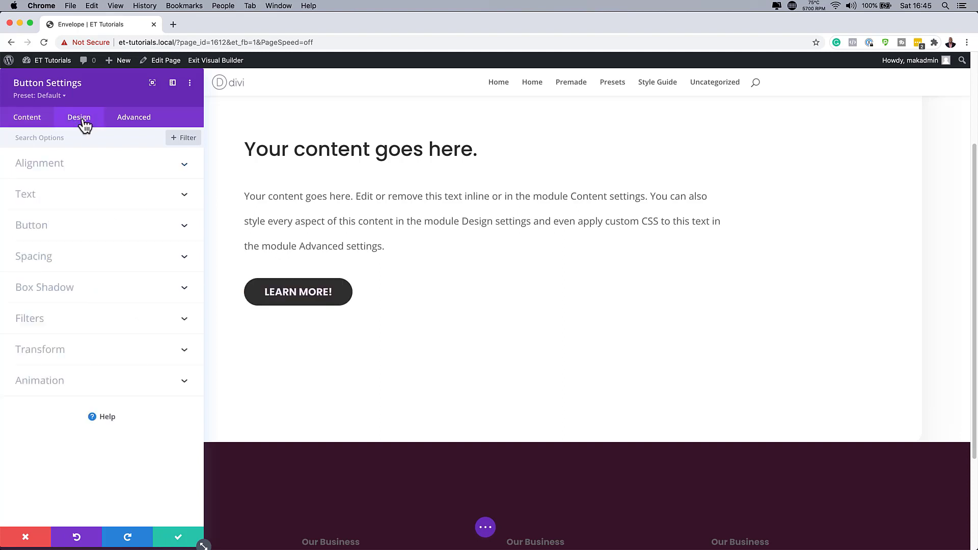
left_click(47, 228)
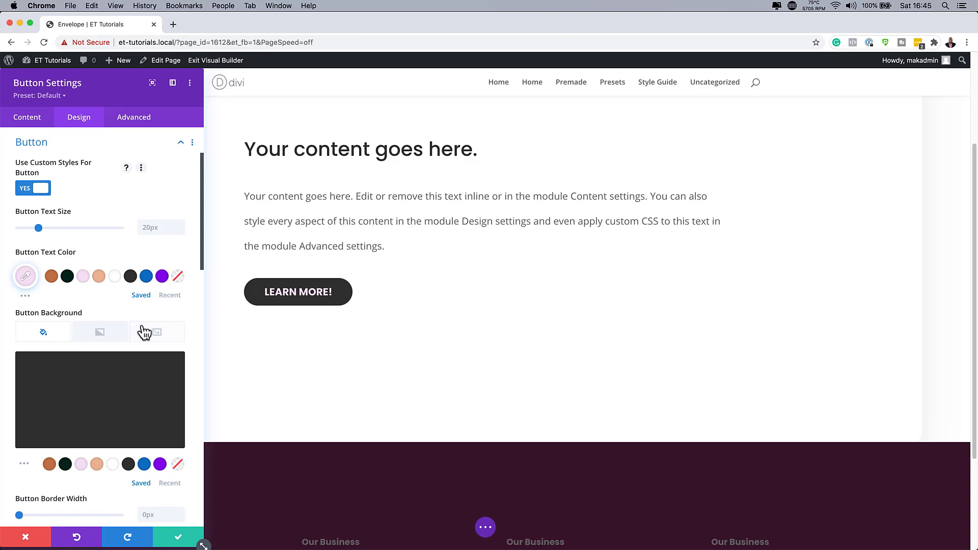
left_click(158, 230)
type("1vw")
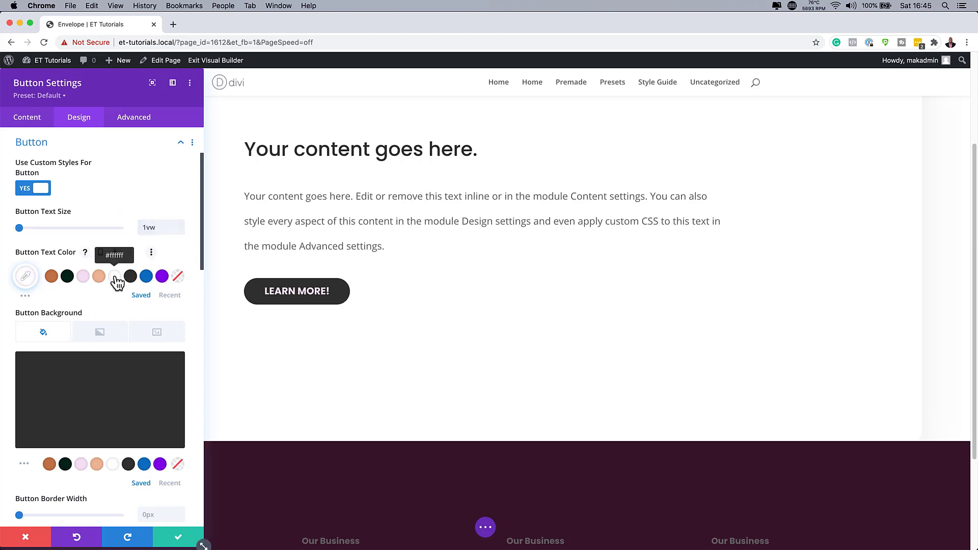
Step: Set the button's background color to #0f33ff
scroll(112, 316, "down", 1)
scroll(112, 314, "down", 1)
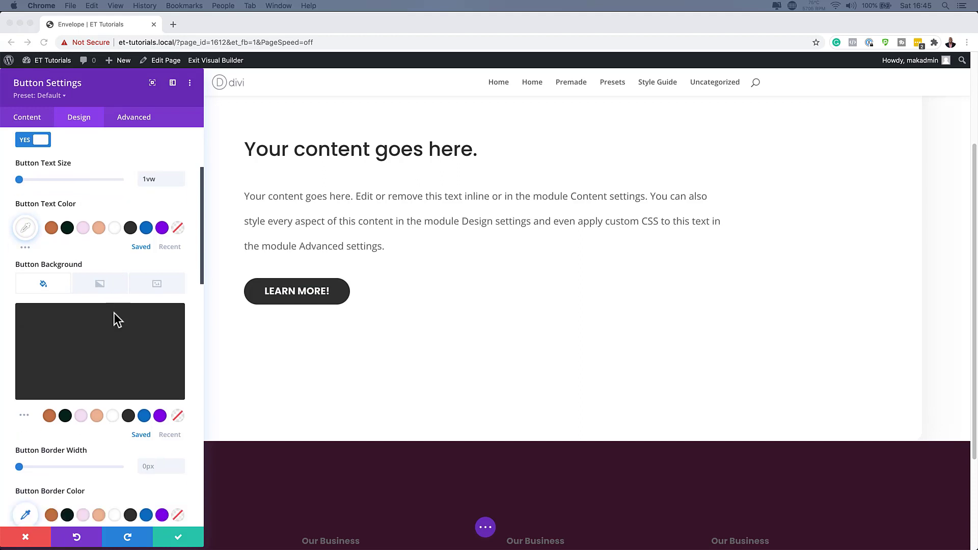
left_click(100, 338)
left_click(102, 347)
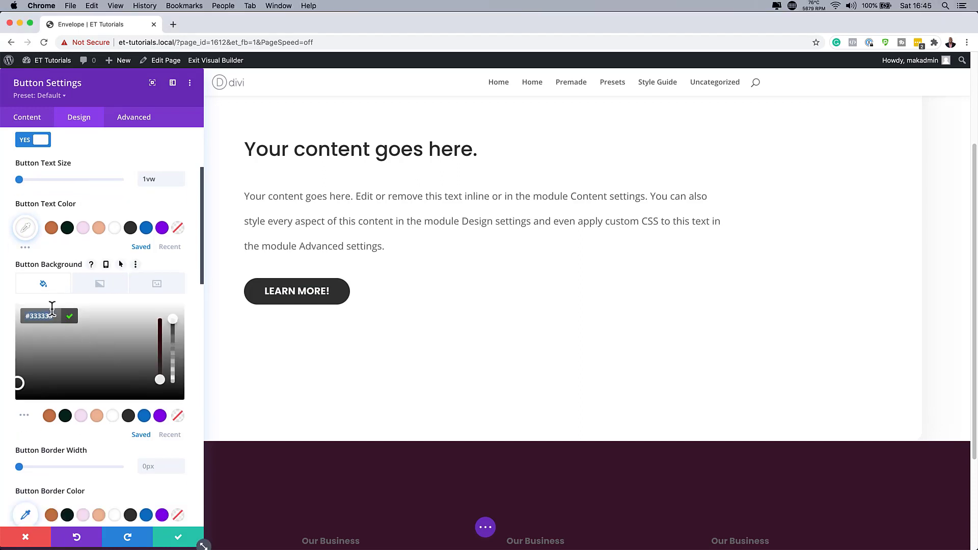
type("#0f33ff")
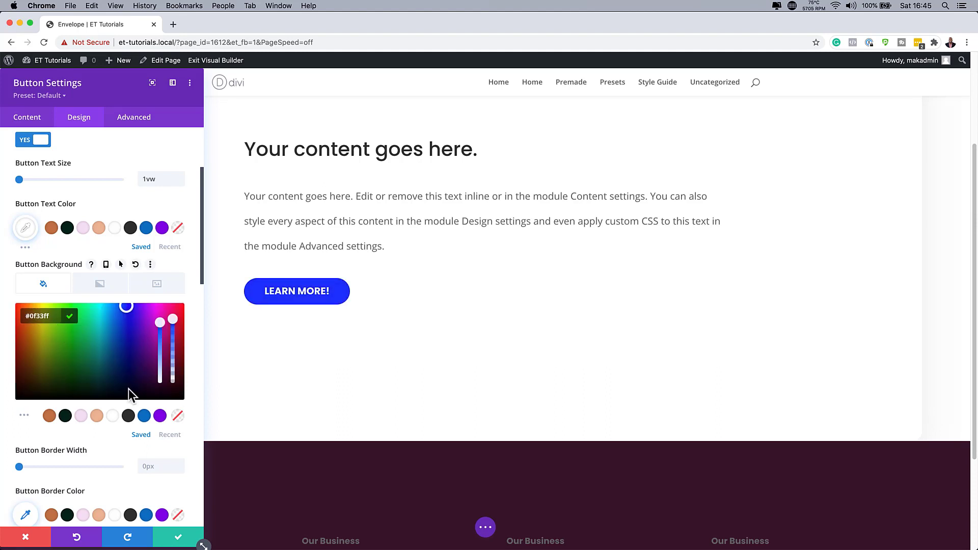
Step: Set the button's border radius to 100px
scroll(128, 389, "down", 2)
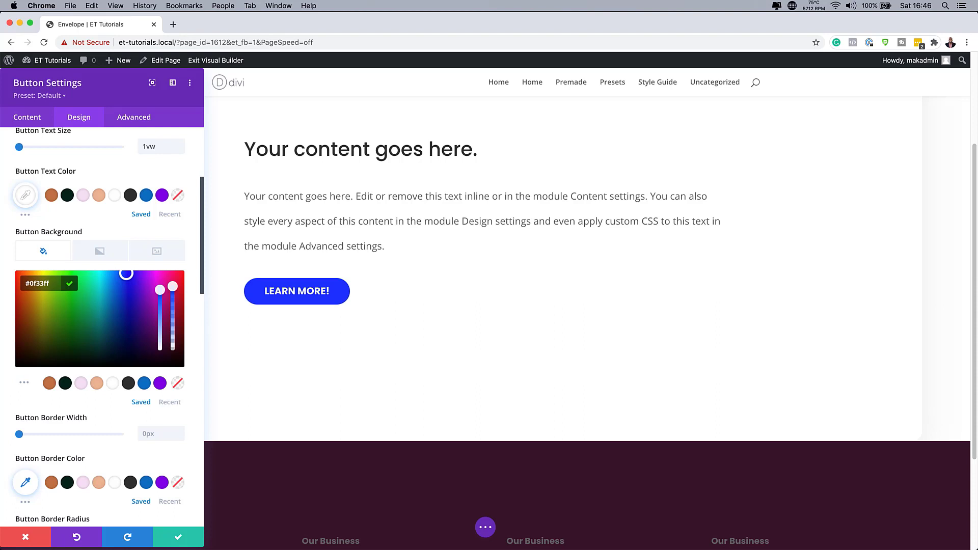
scroll(97, 423, "down", 1)
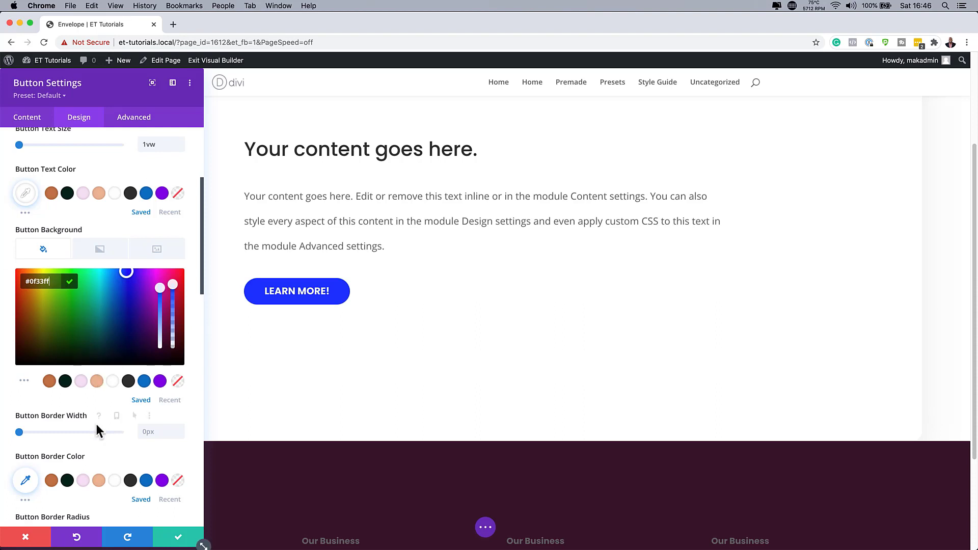
scroll(97, 422, "down", 3)
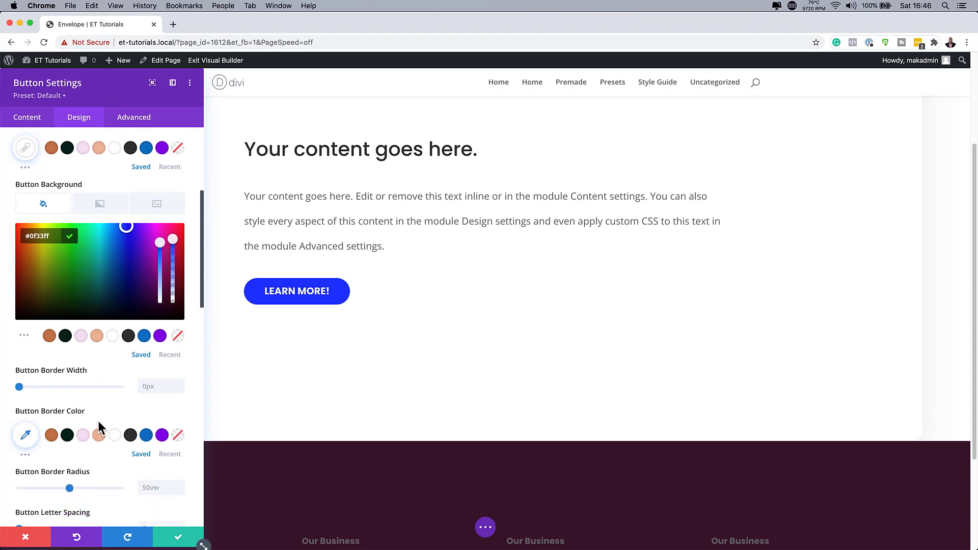
left_click(148, 485)
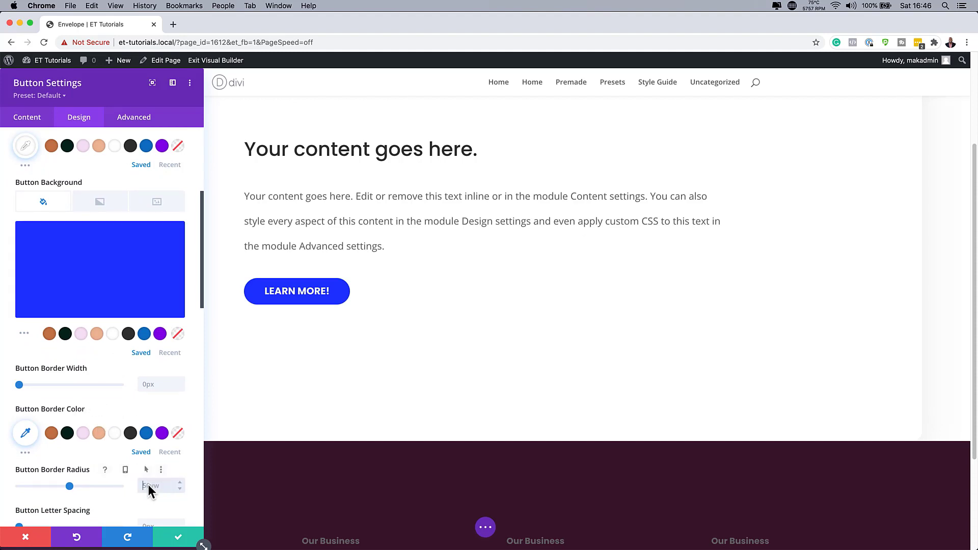
type("100px")
Step: Set the button's font weight to Regular and turn off its uppercase font style
scroll(154, 442, "down", 5)
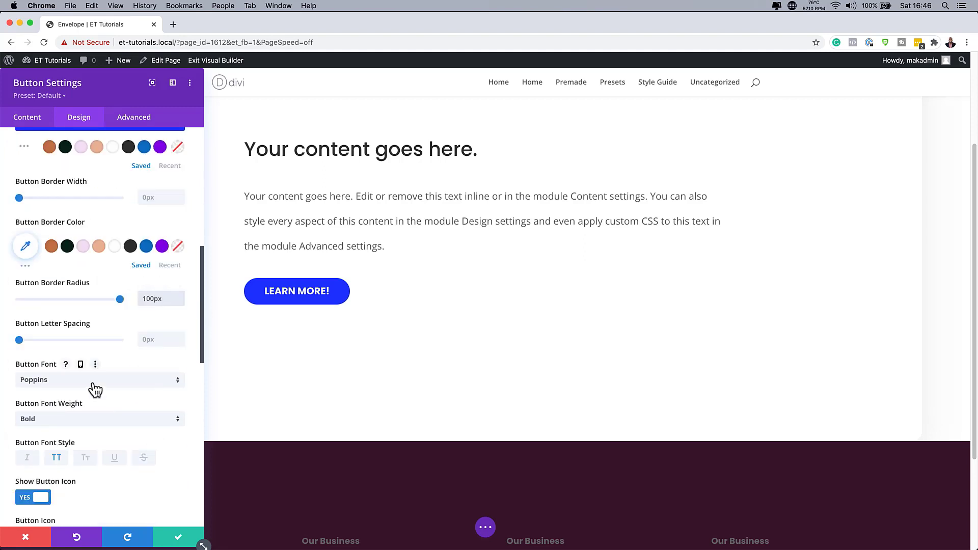
left_click(95, 420)
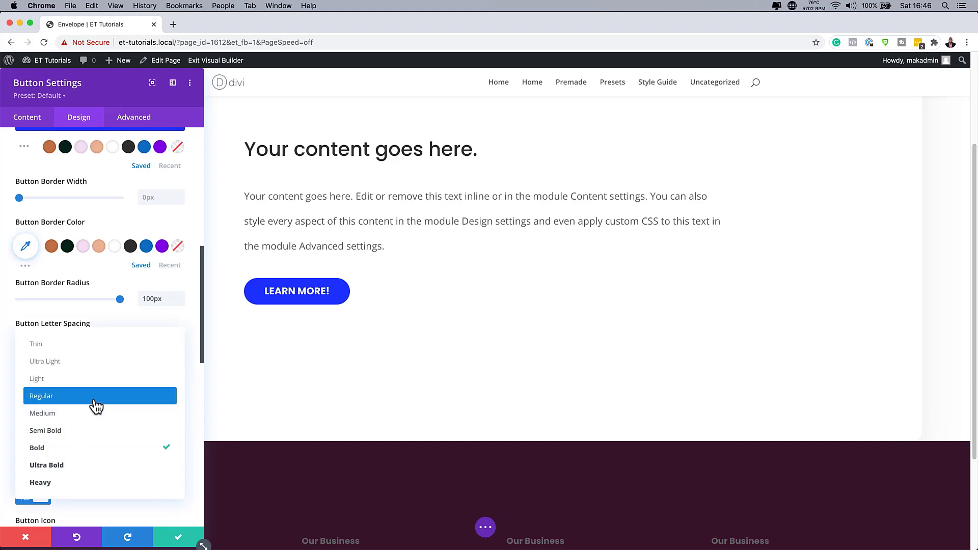
left_click(94, 398)
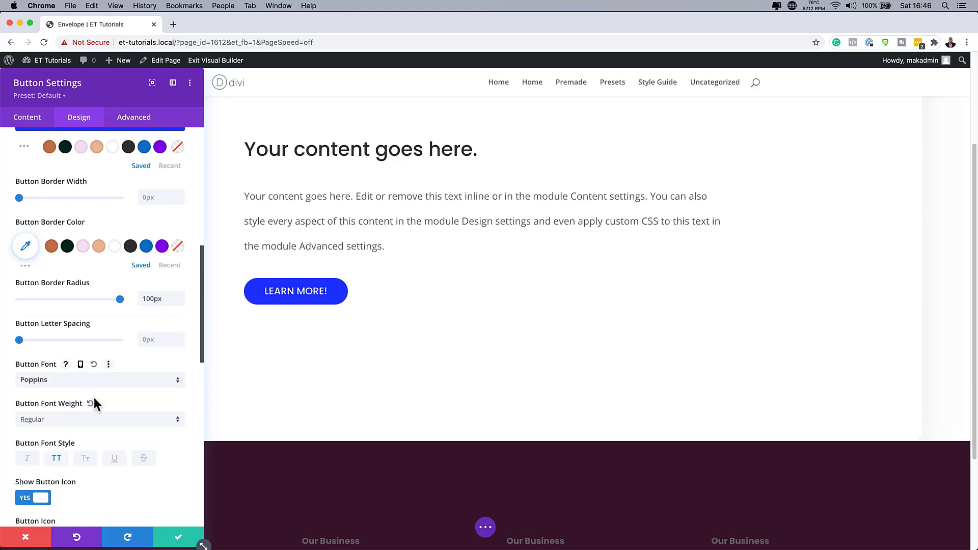
left_click(56, 460)
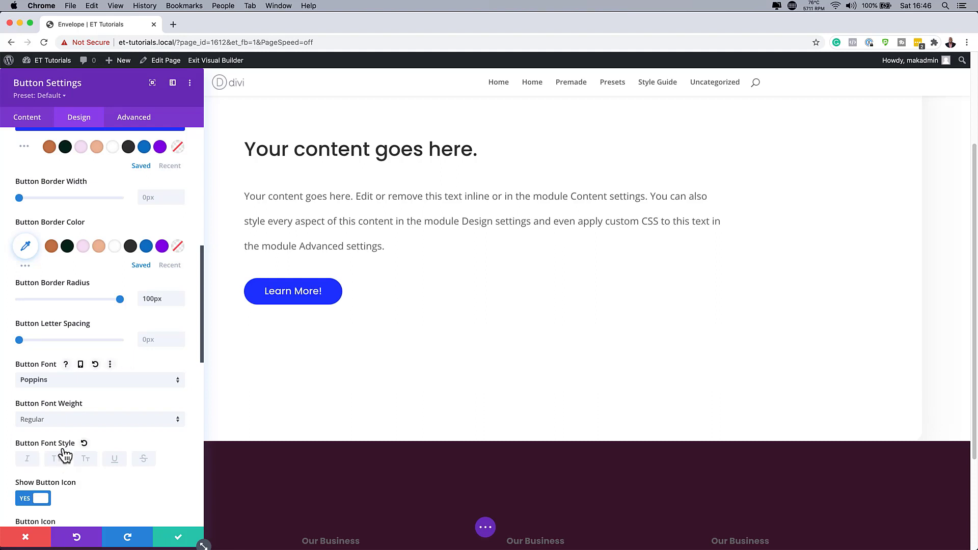
Step: Set the button's linked top and bottom padding to 1vw and left and right padding to 2vw, and save the module
scroll(142, 465, "down", 1)
scroll(142, 465, "down", 2)
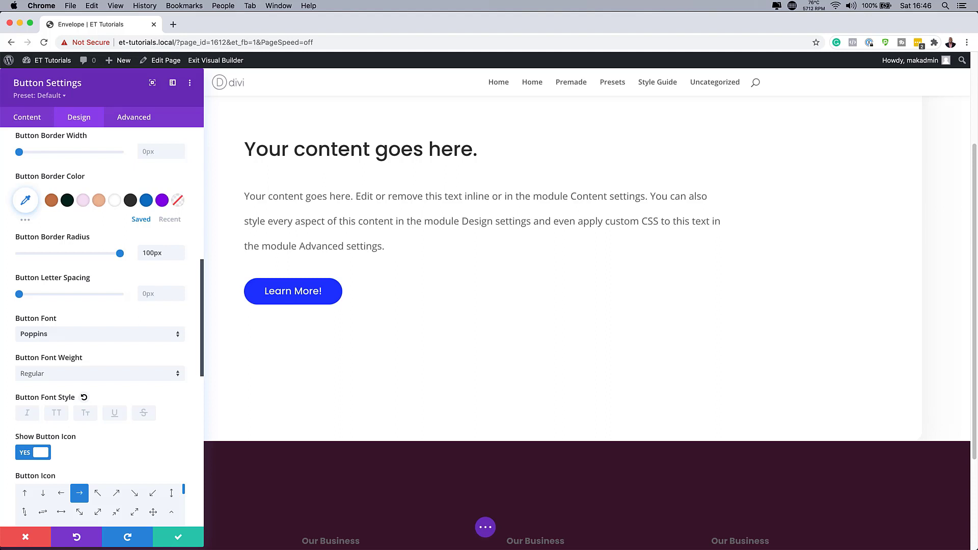
scroll(153, 361, "down", 10)
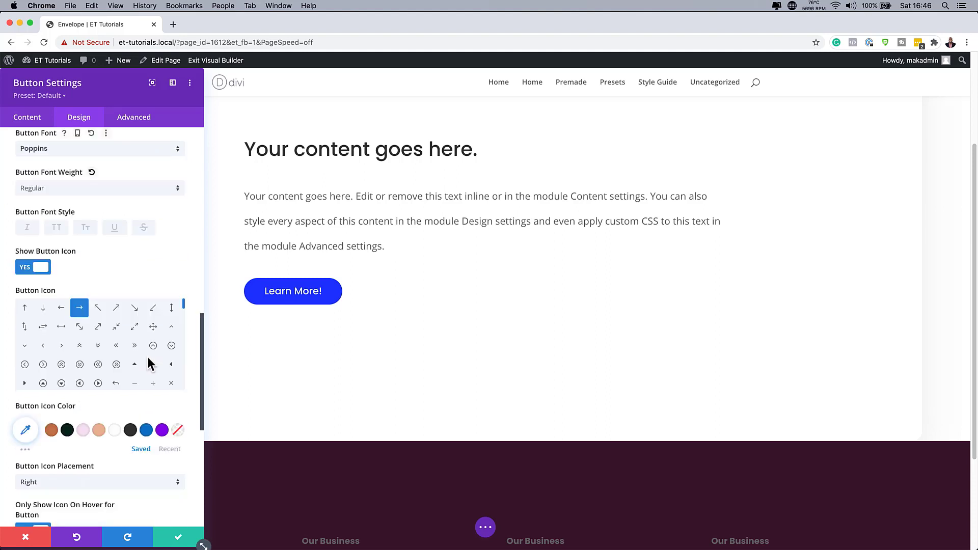
scroll(148, 357, "down", 8)
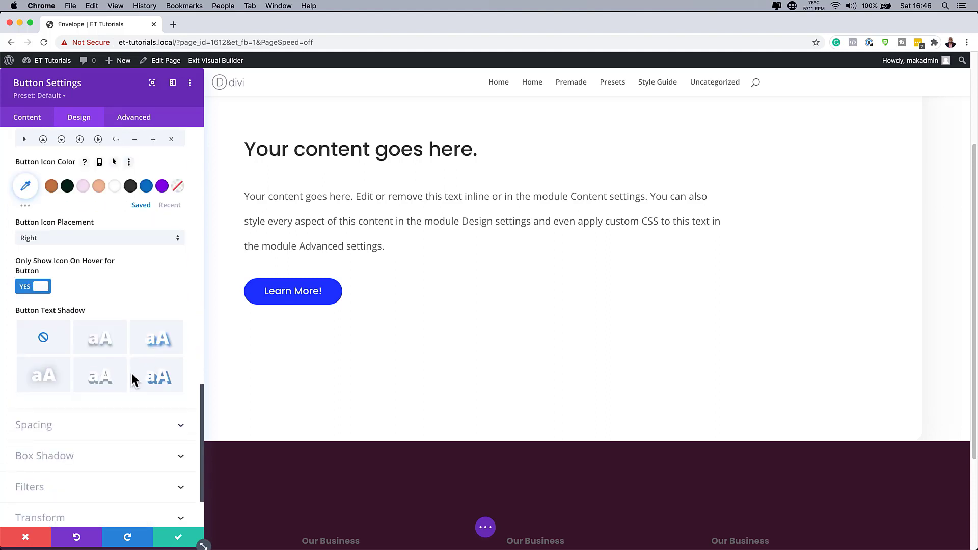
left_click(87, 429)
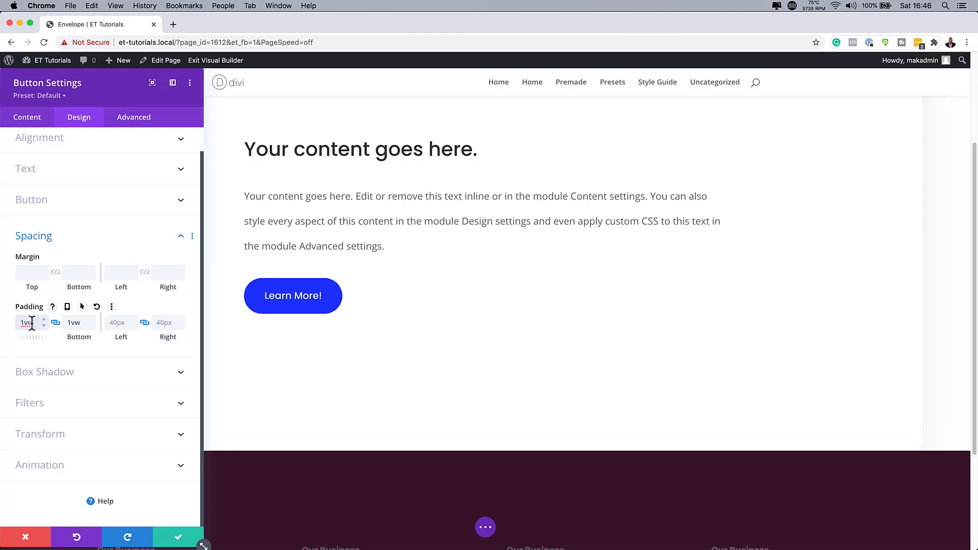
left_click(119, 323)
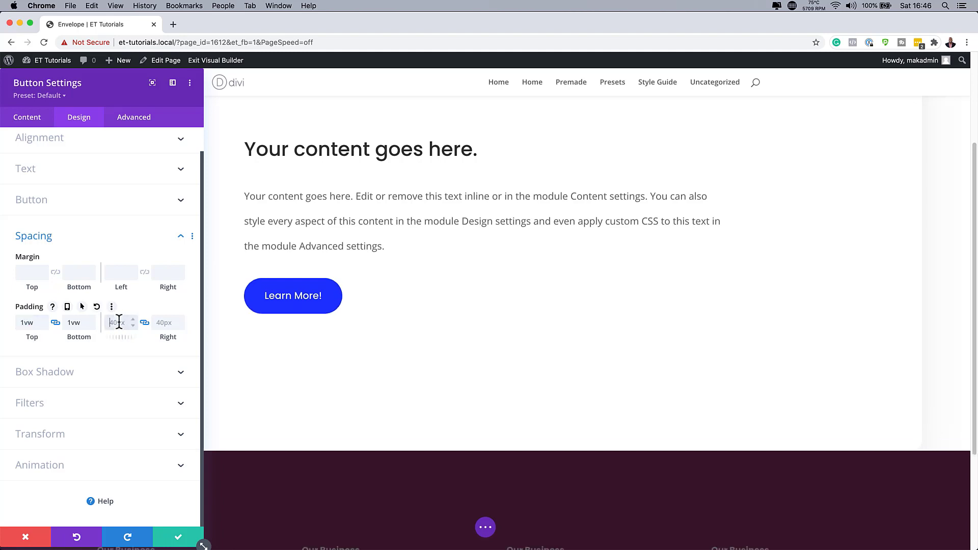
type("2vw")
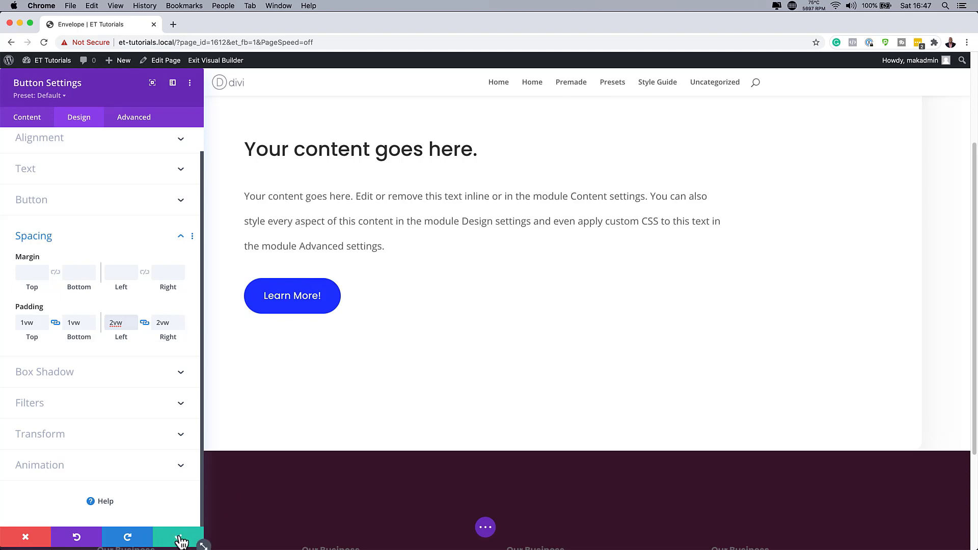
left_click(179, 536)
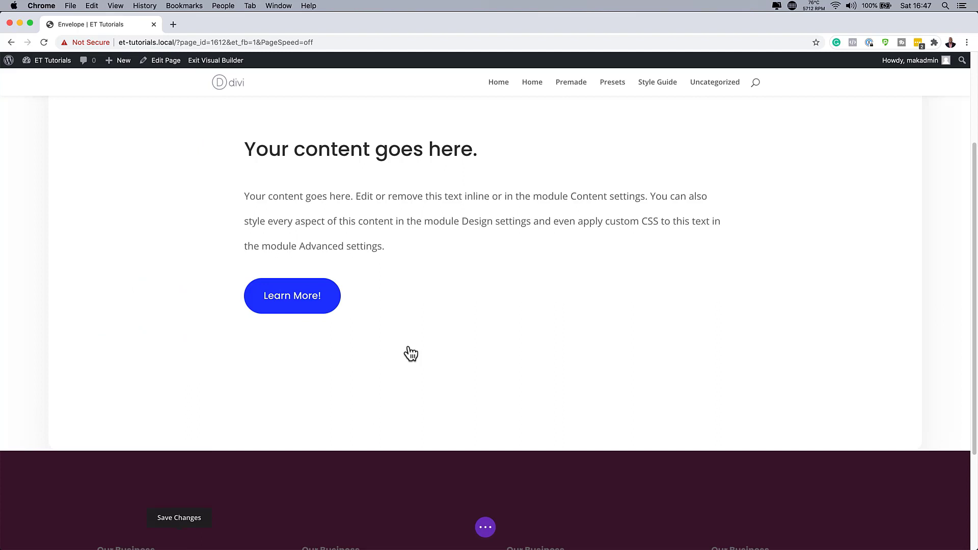
Step: Insert a row with two equal columns below the content row, leaving both columns without modules
scroll(459, 281, "up", 1)
scroll(465, 309, "up", 5)
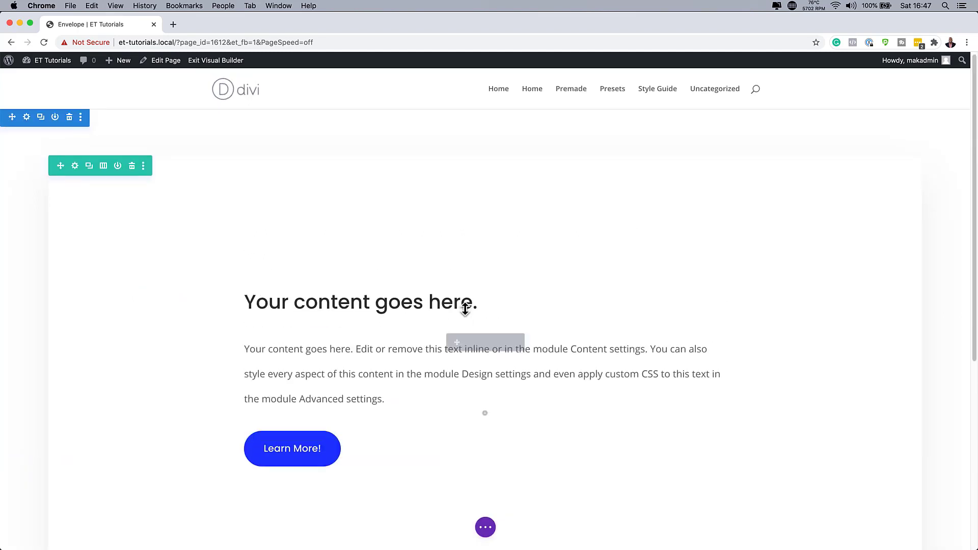
scroll(465, 309, "down", 10)
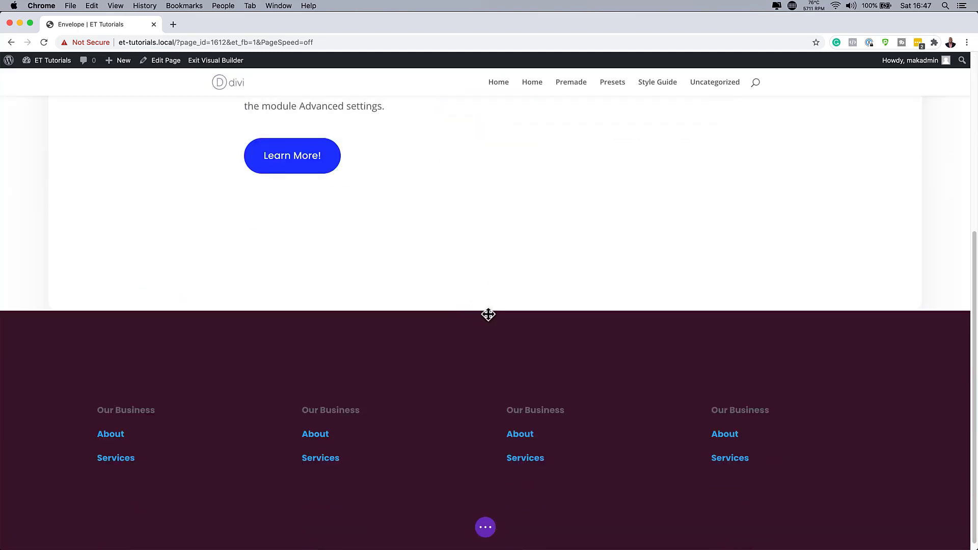
scroll(485, 311, "down", 1)
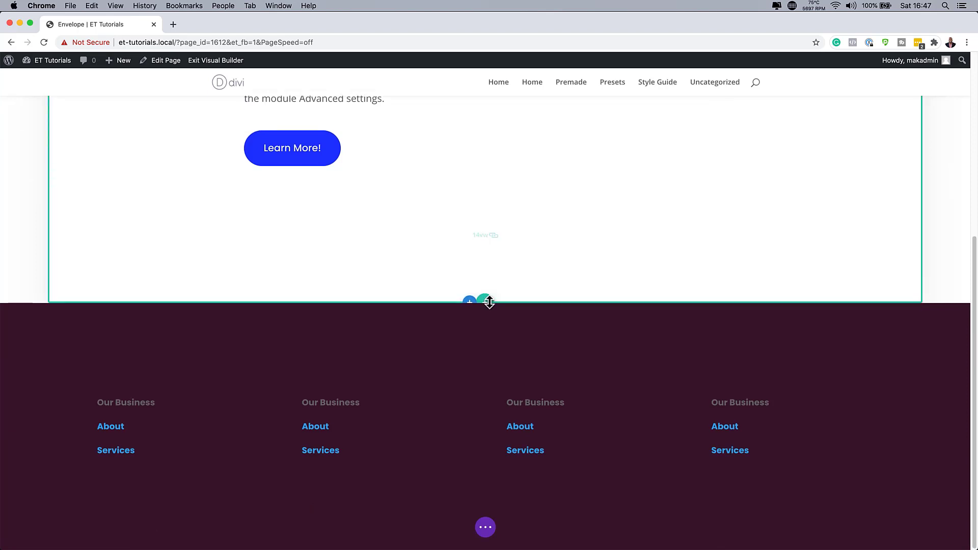
left_click(485, 301)
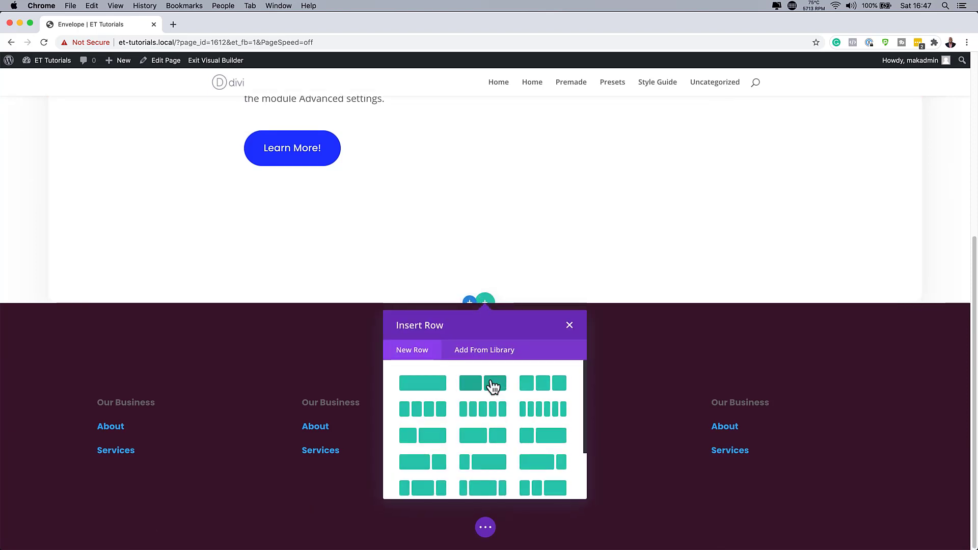
left_click(493, 387)
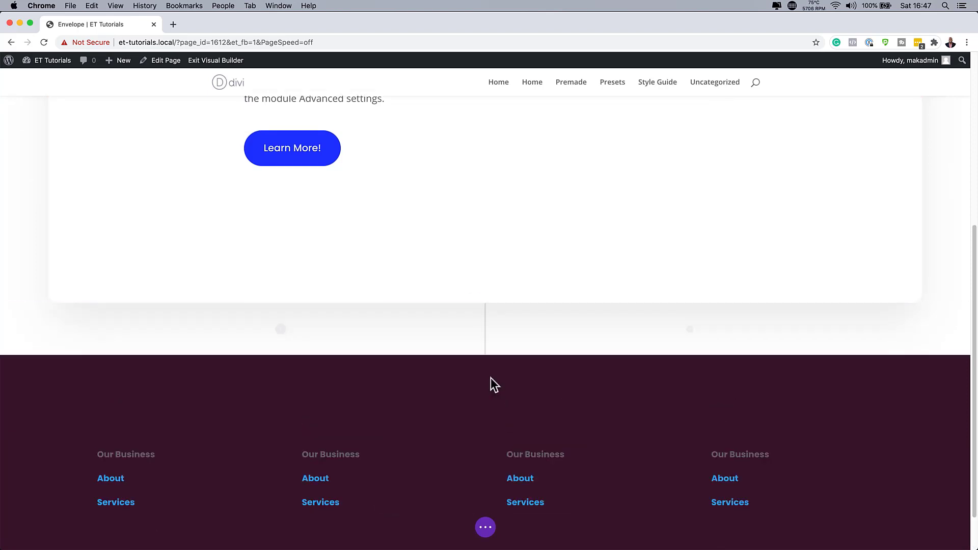
left_click(281, 329)
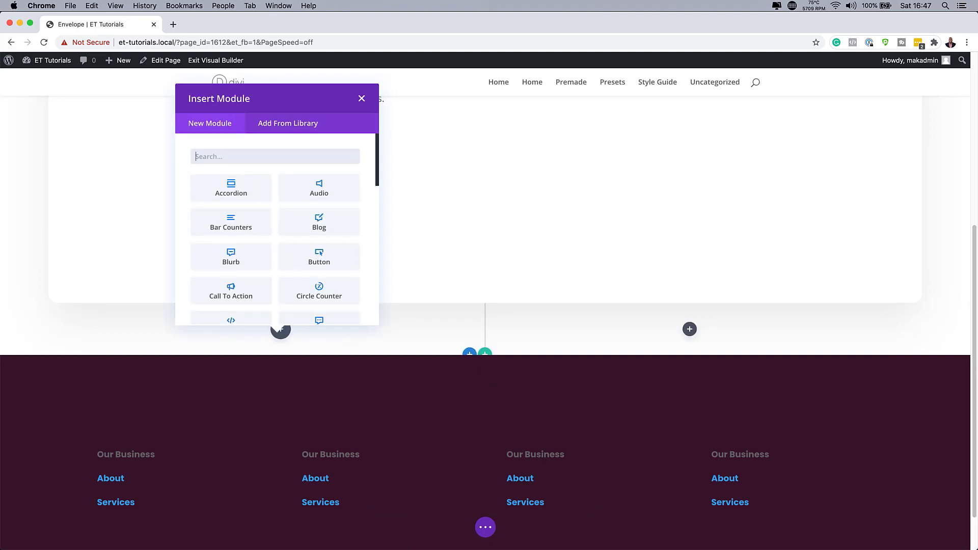
left_click(362, 99)
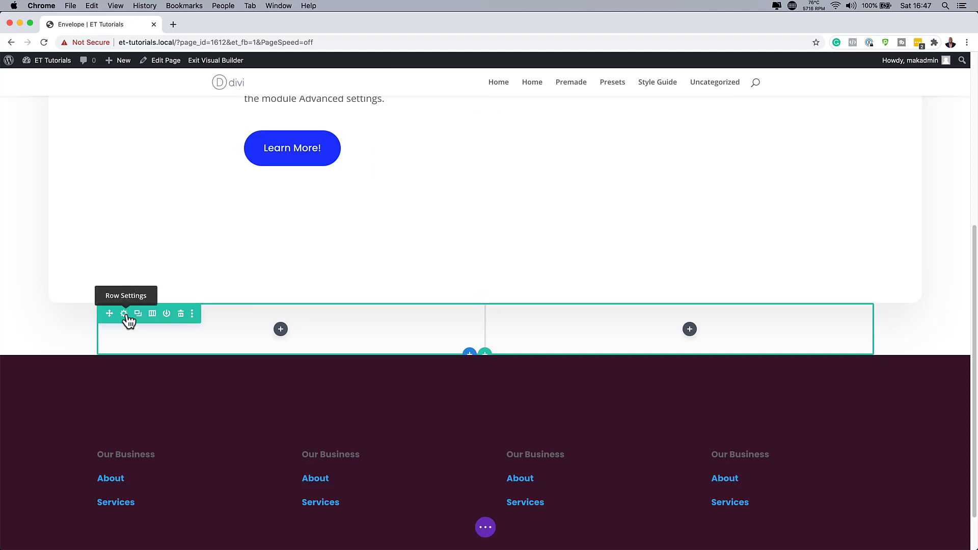
Step: Give the two-column row a custom gutter width of 1, equalized column heights, and a width and max width of 100%
left_click(123, 314)
left_click(82, 120)
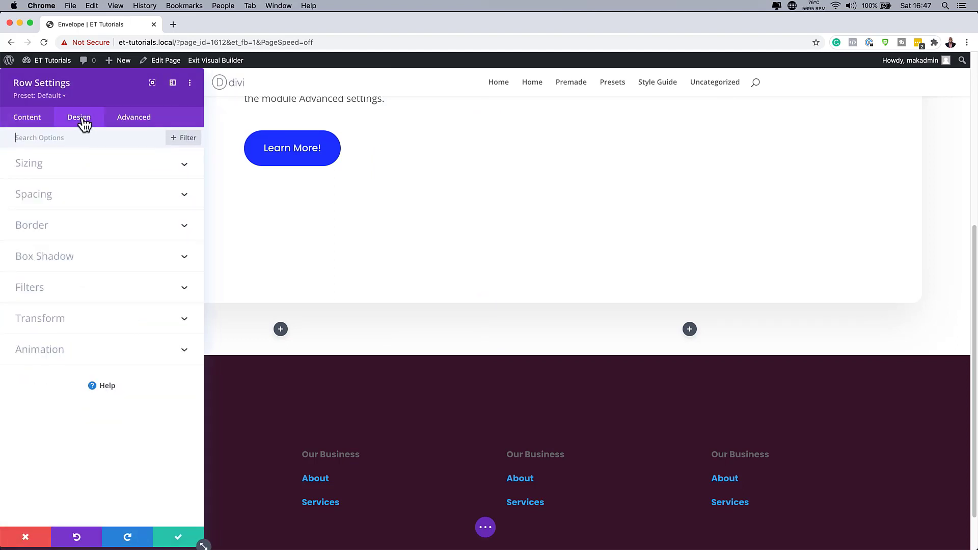
left_click(55, 168)
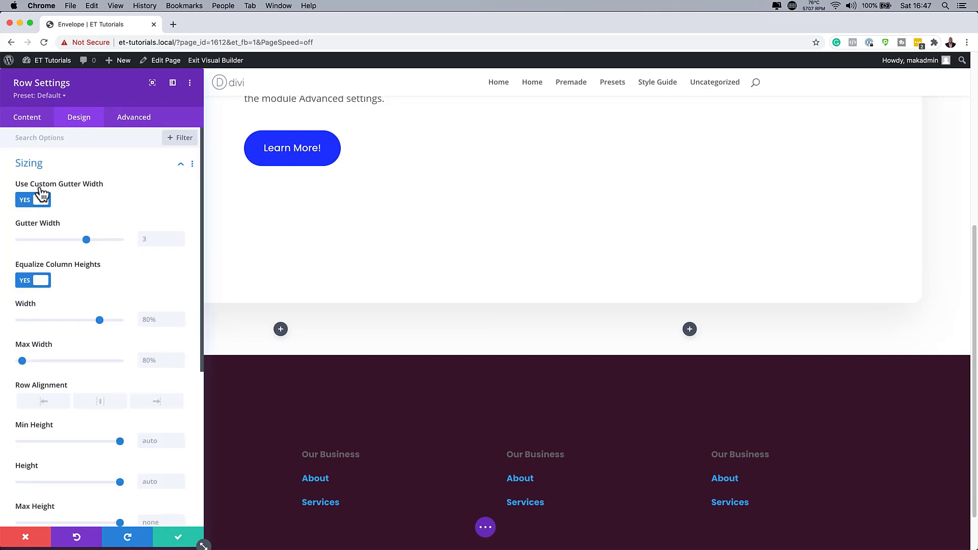
left_click_drag(86, 240, 19, 240)
left_click_drag(99, 320, 119, 320)
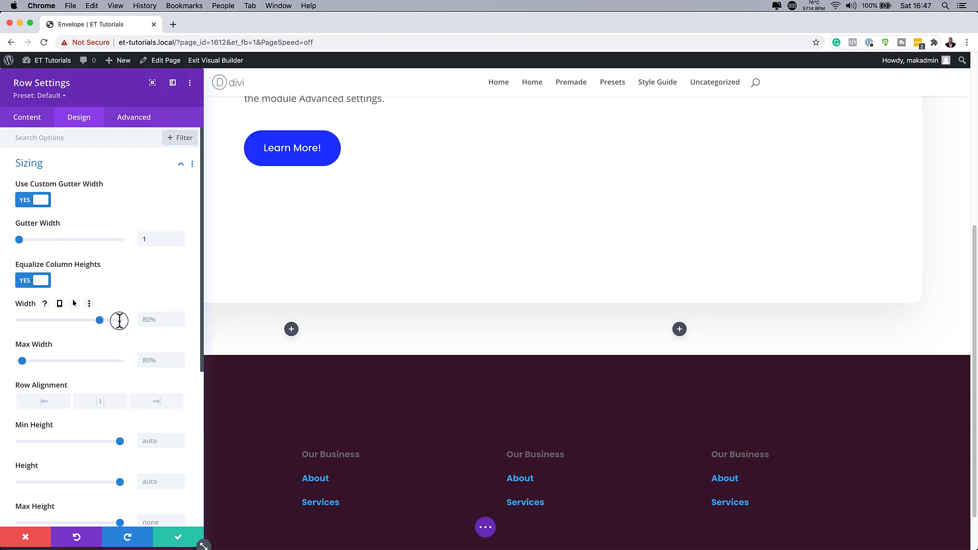
left_click(162, 360)
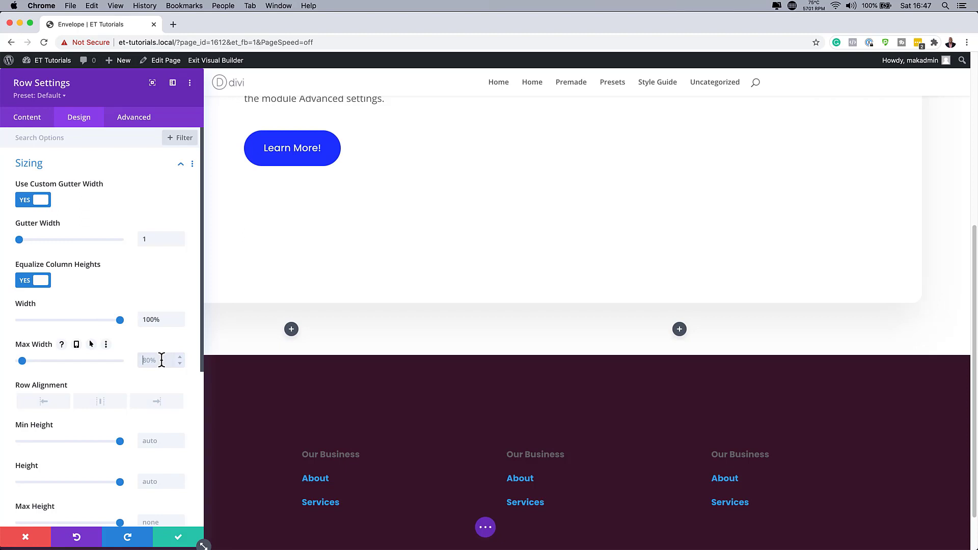
type("100%")
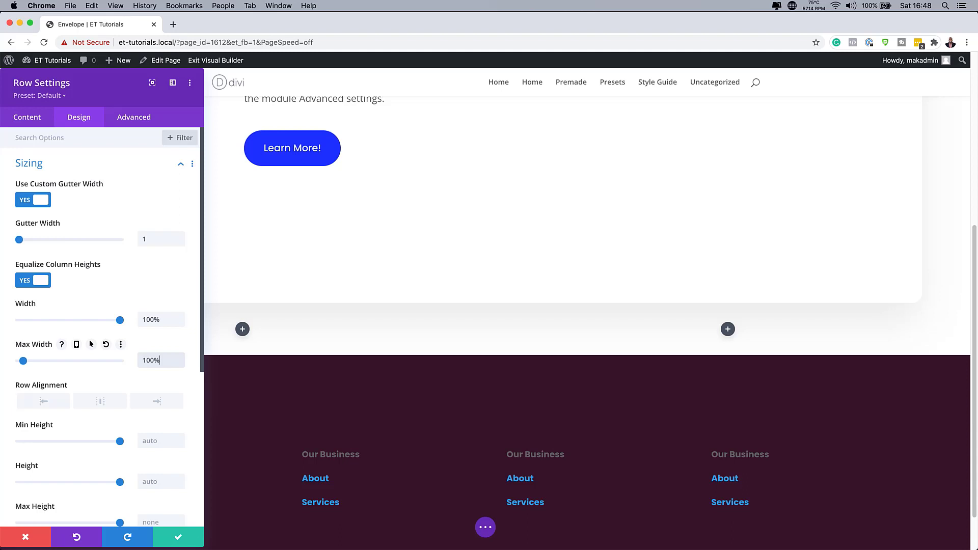
Step: Set the two-column row's top padding to 0px and link the bottom padding to it
scroll(117, 375, "down", 6)
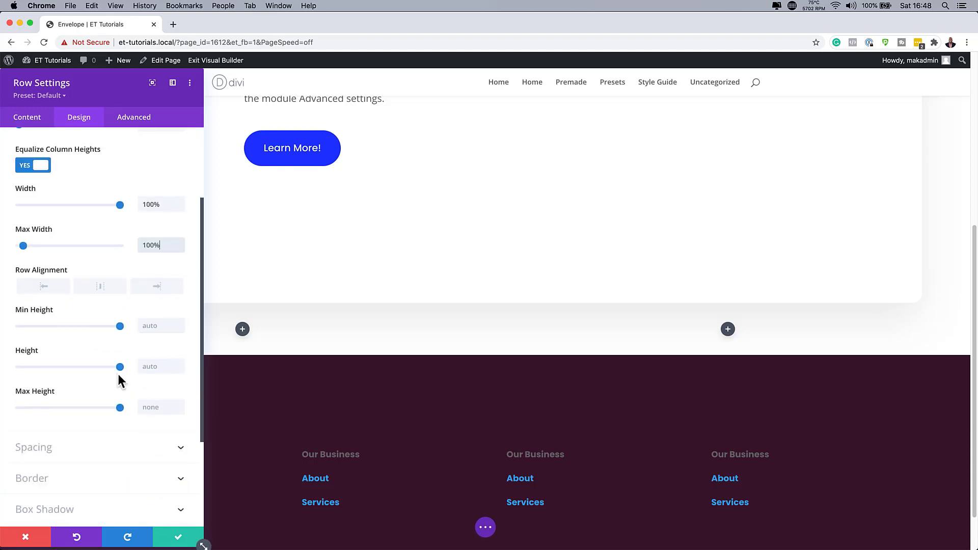
left_click(42, 404)
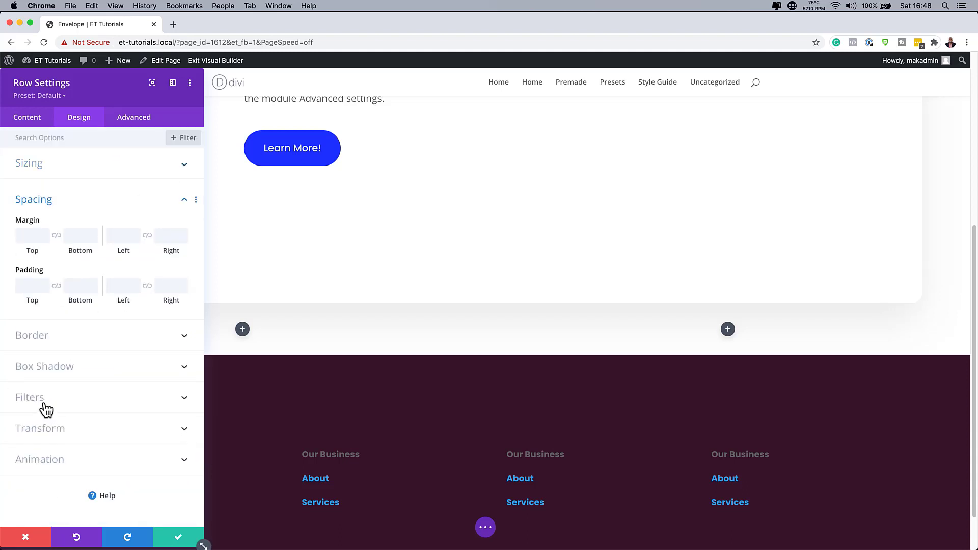
left_click(32, 287)
type("0px")
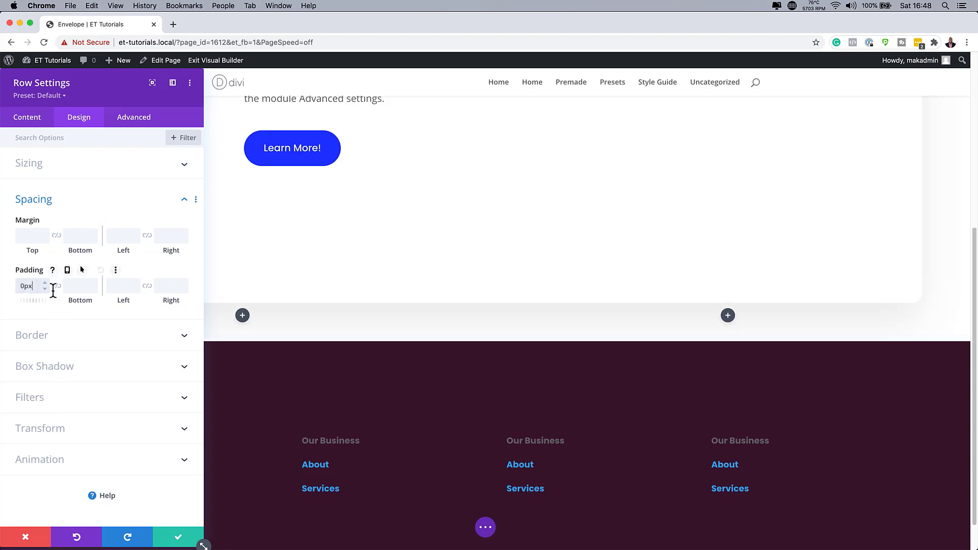
left_click(56, 286)
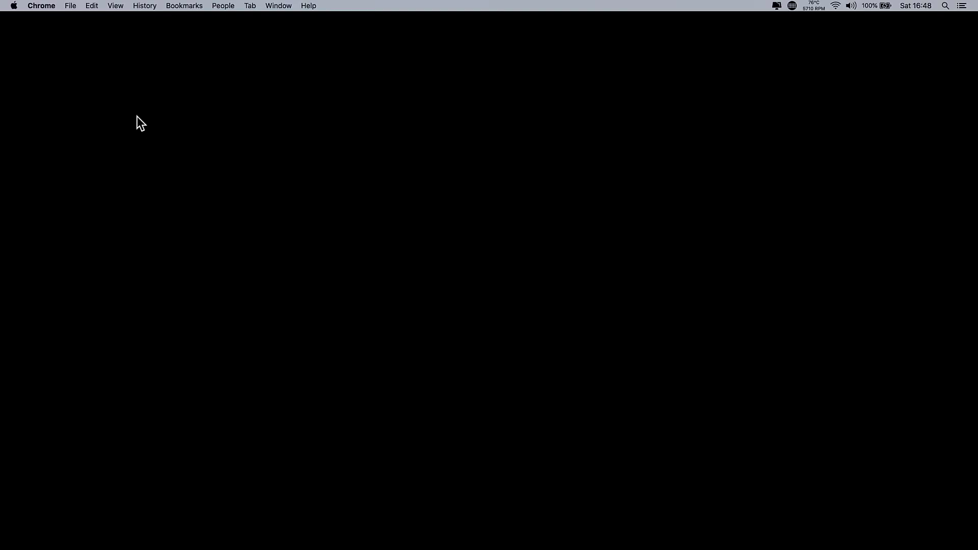
Step: Add the custom CSS "display: flex;" to the two-column row's main element and save the row settings
left_click(135, 117)
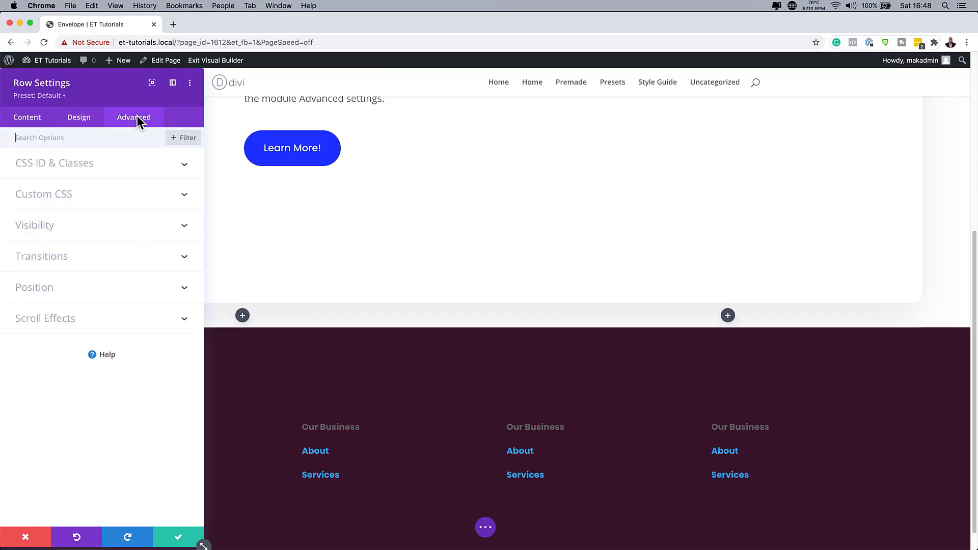
left_click(67, 196)
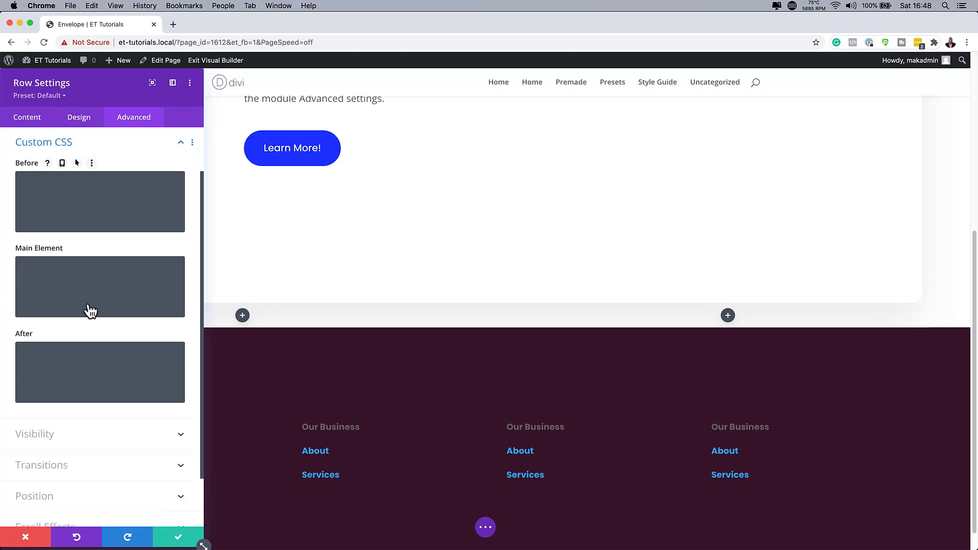
left_click(87, 269)
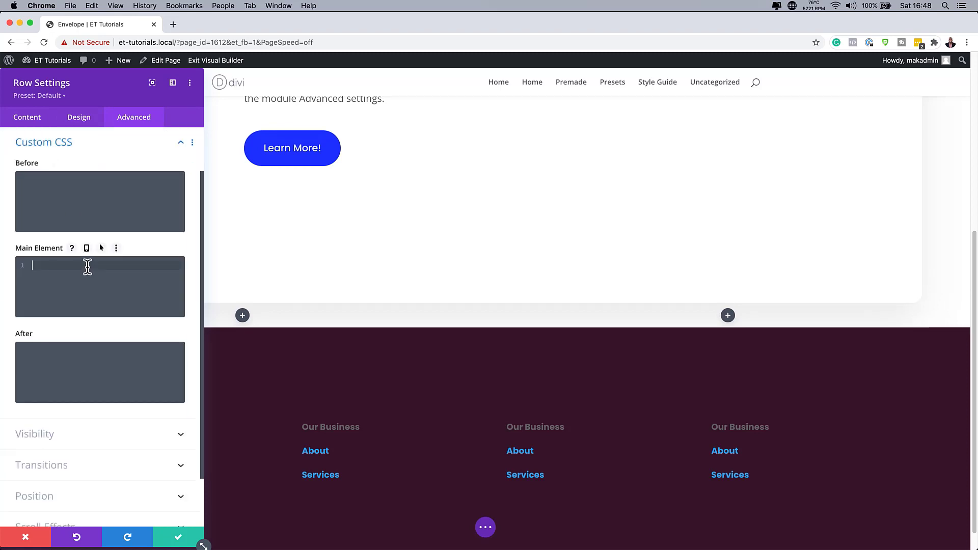
type("display: flex;")
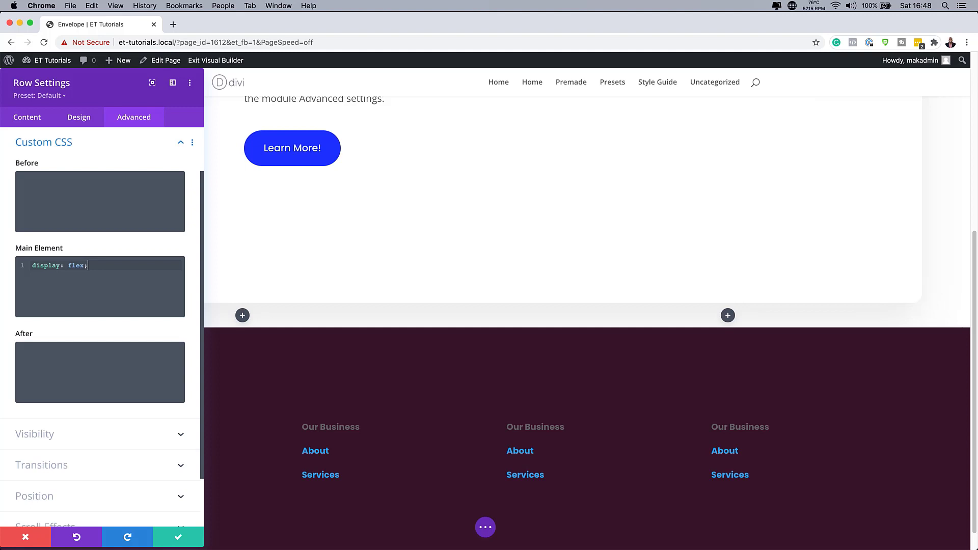
left_click(178, 540)
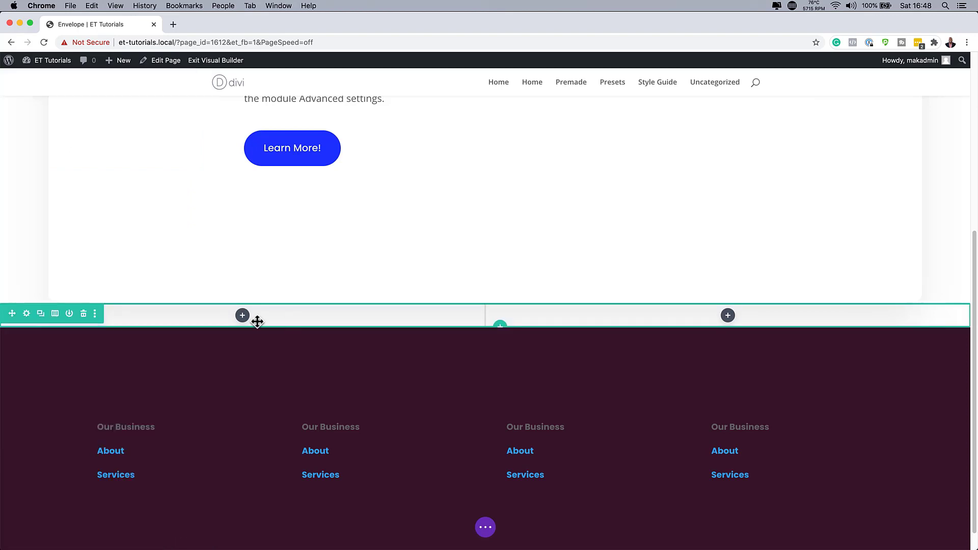
Step: Insert an Image module in the left column of the two-column row and remove its placeholder image
left_click(242, 316)
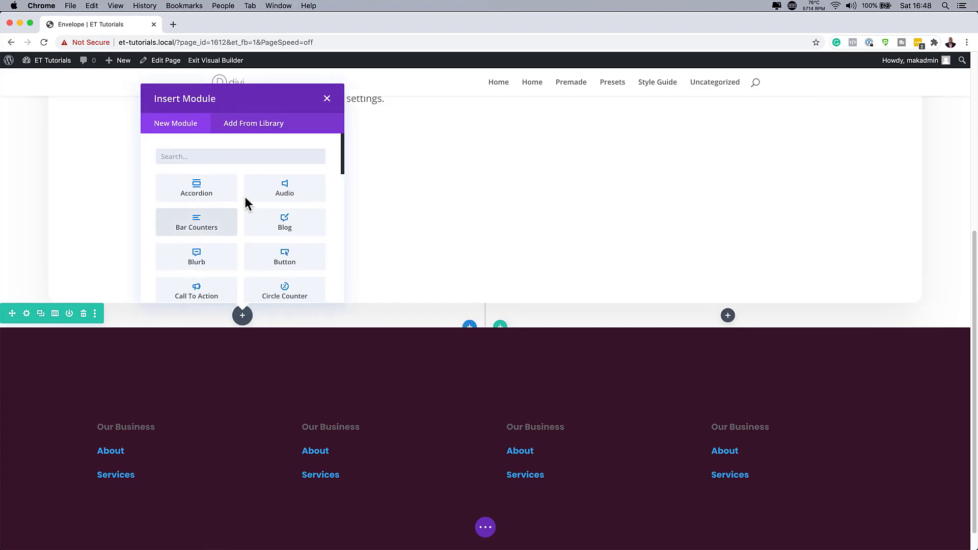
type("image")
left_click(197, 188)
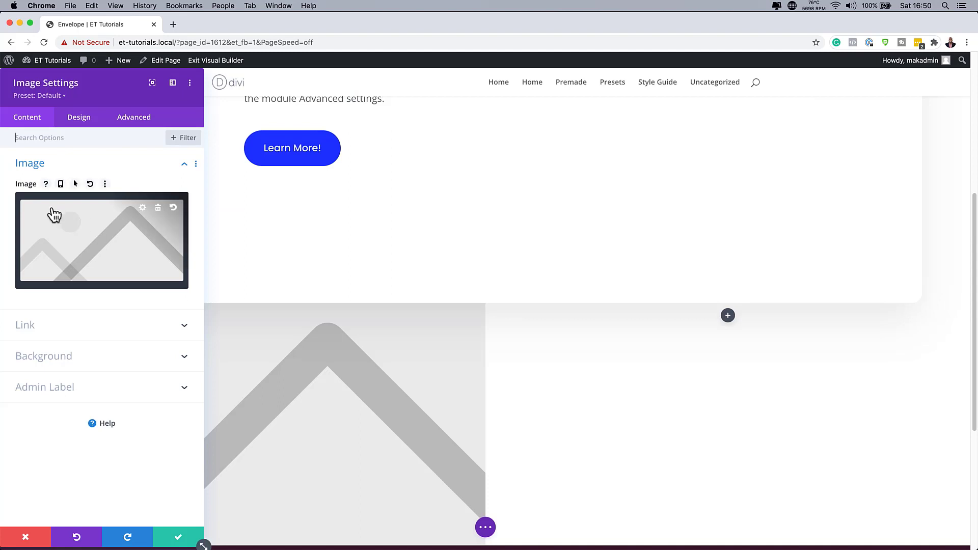
left_click(159, 209)
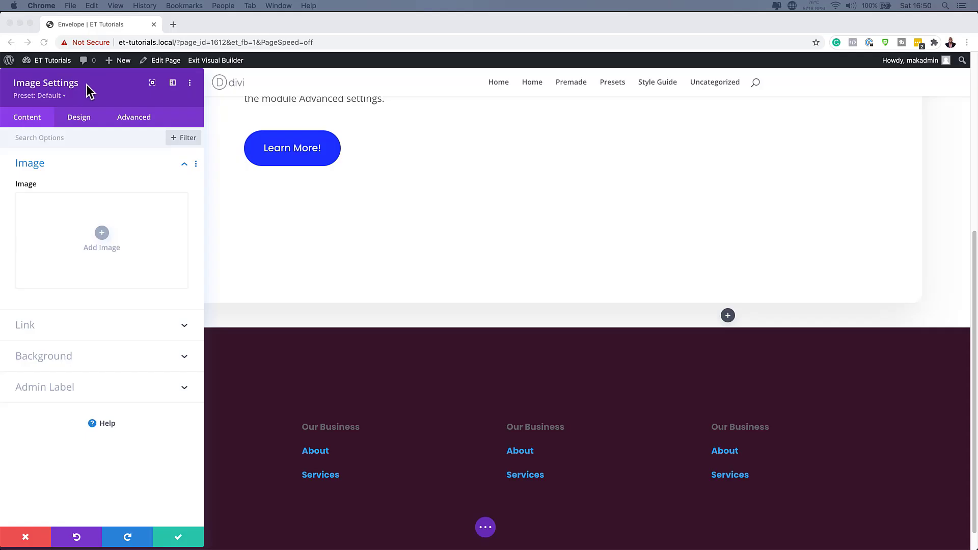
Step: Add a background gradient to the image module with rgba(255,255,255,0) as the first colour and #e8e8e8 as the second
left_click(57, 355)
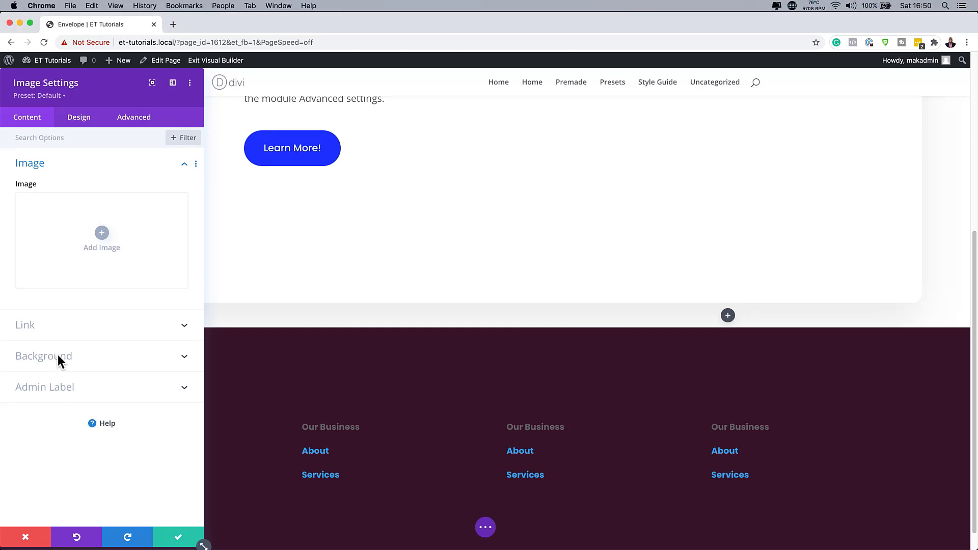
left_click(57, 354)
left_click(78, 274)
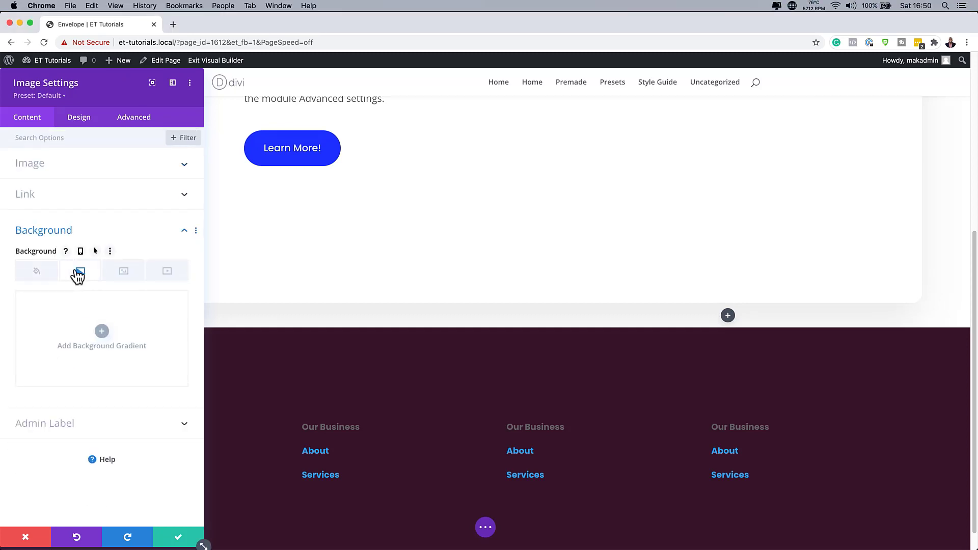
left_click(103, 332)
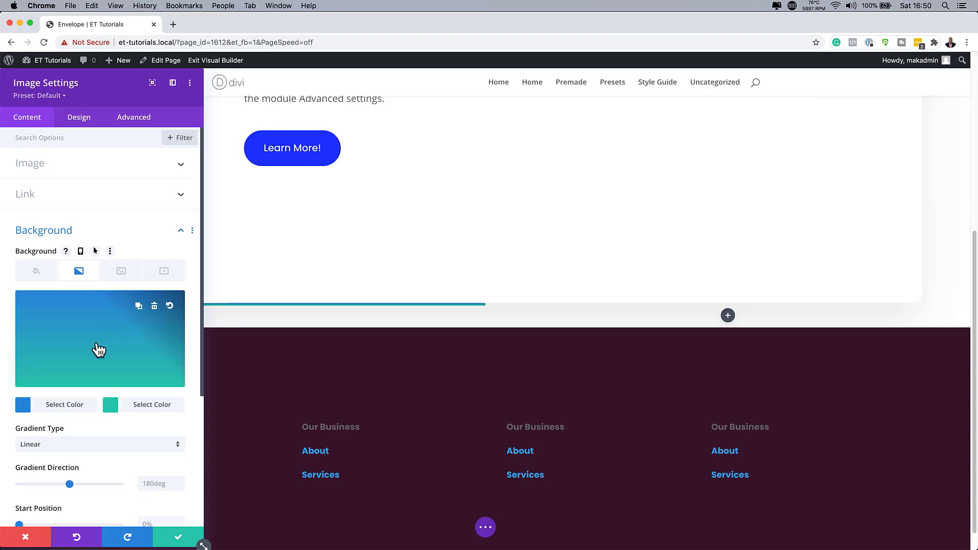
left_click(97, 345)
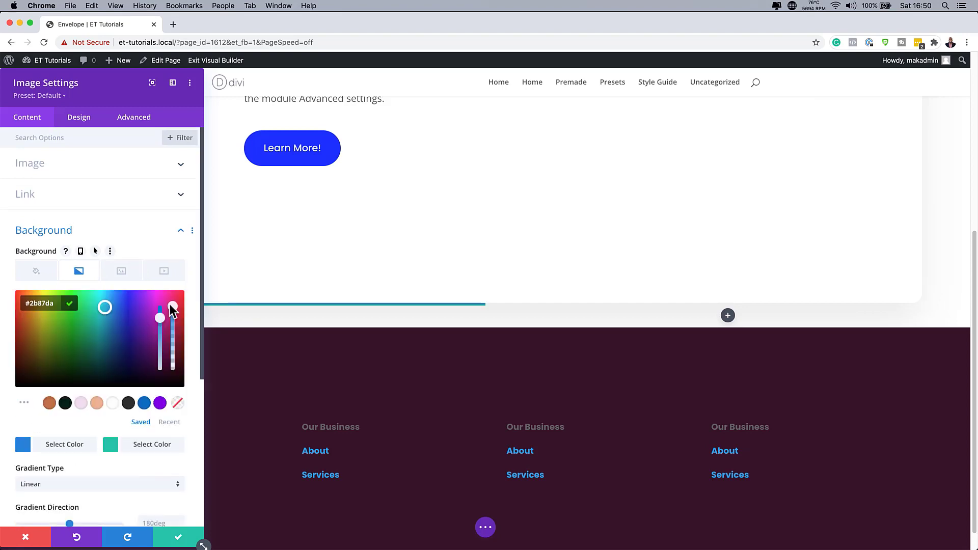
mouse_move(170, 331)
left_mouse_down()
mouse_move(174, 341)
mouse_move(173, 328)
left_mouse_up()
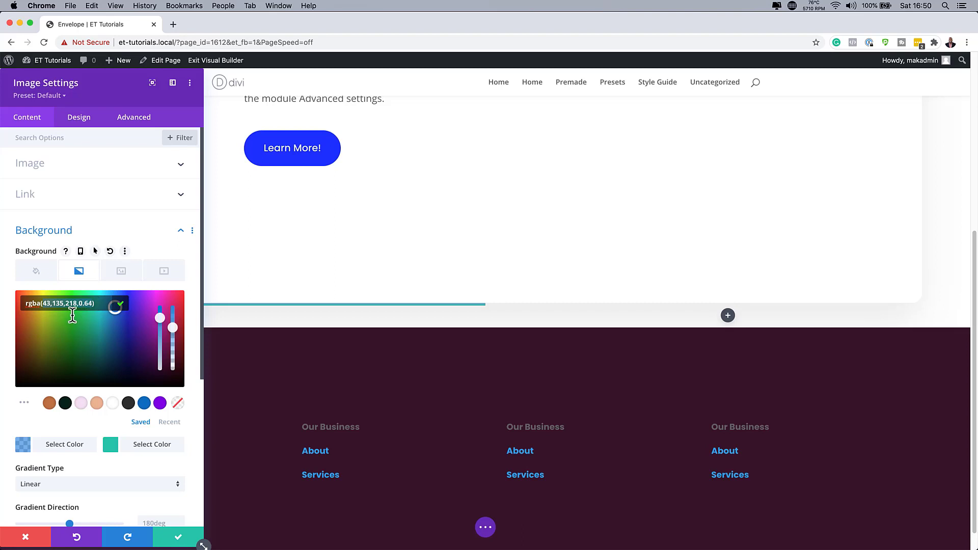
key("super+a")
type("rgba(255,255,255,0)")
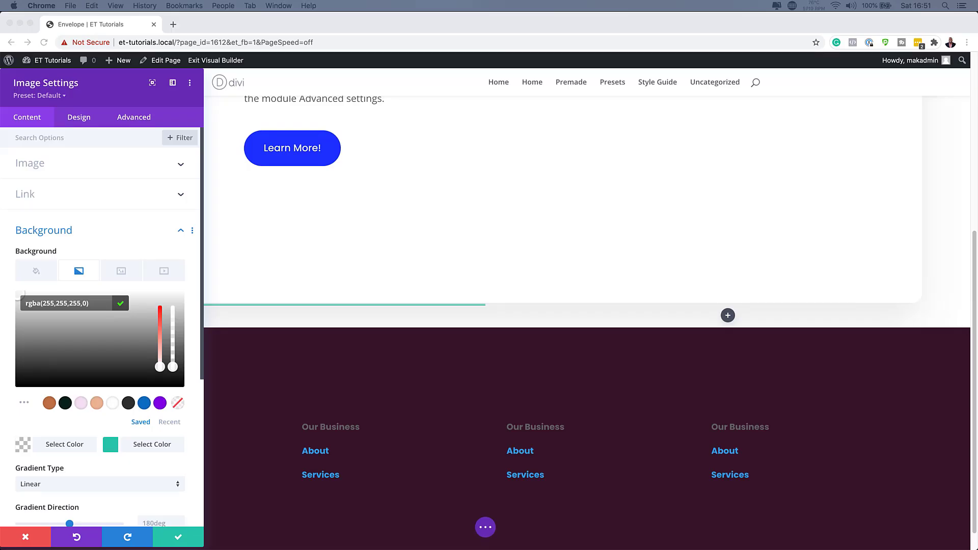
left_click(111, 445)
left_click(110, 446)
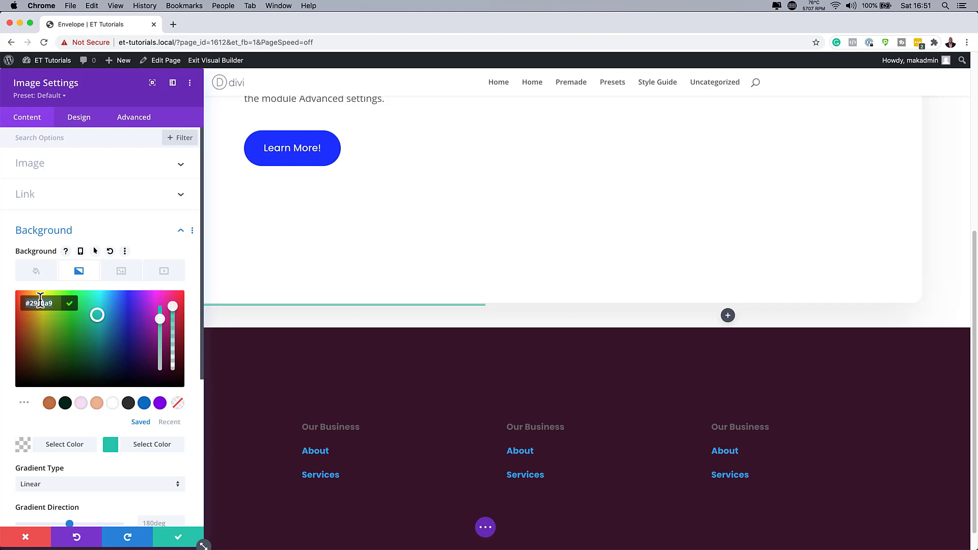
type("#e8e8e8")
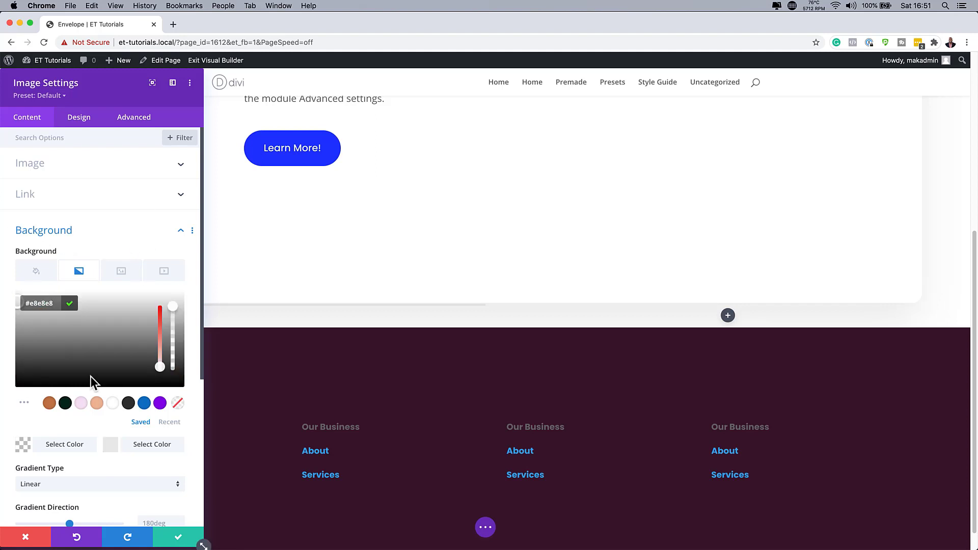
Step: Set the gradient direction to 150deg and both the start and end positions to 50%
scroll(102, 484, "down", 3)
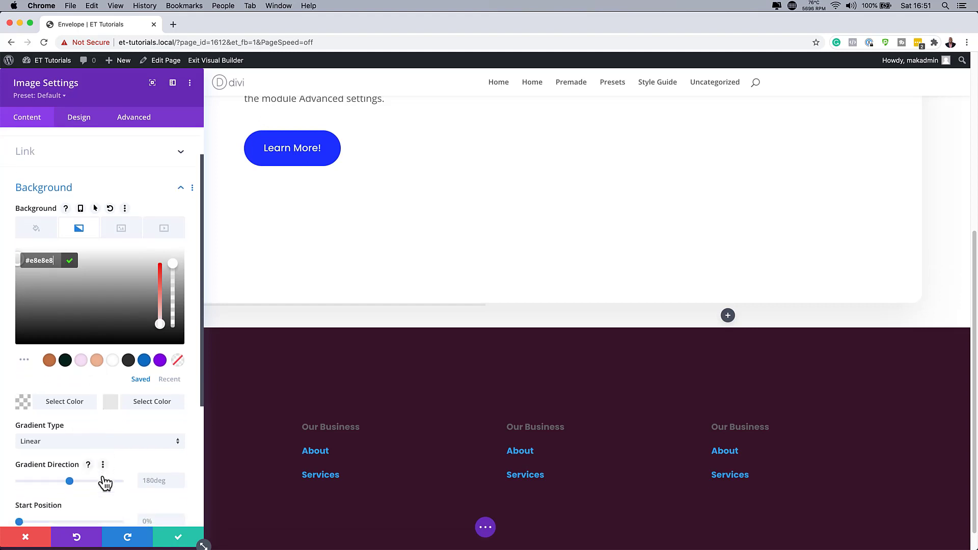
scroll(106, 483, "down", 1)
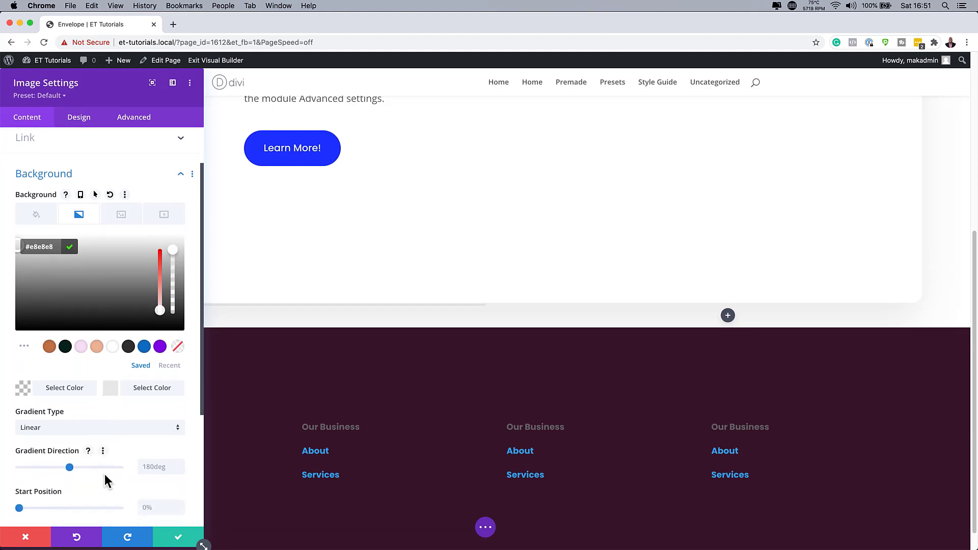
left_click(155, 466)
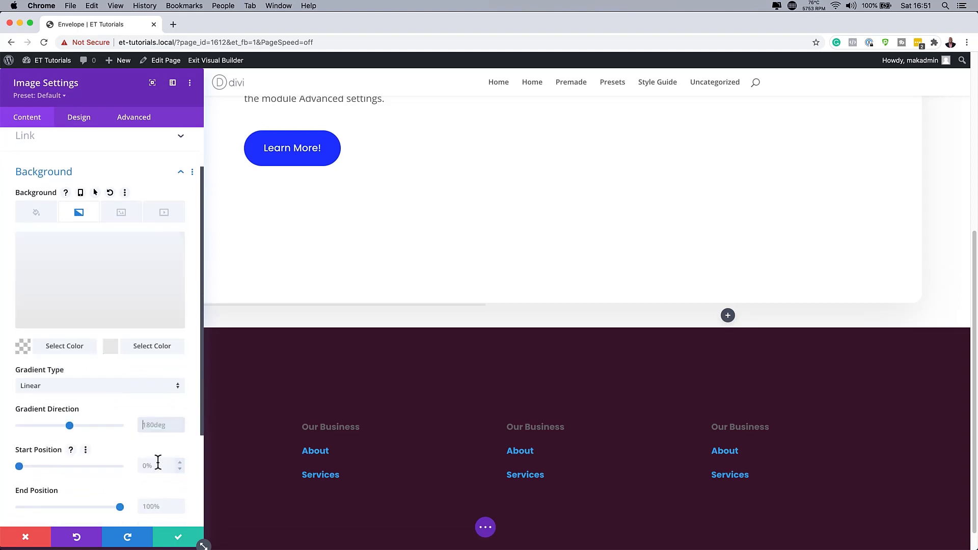
type("150deg")
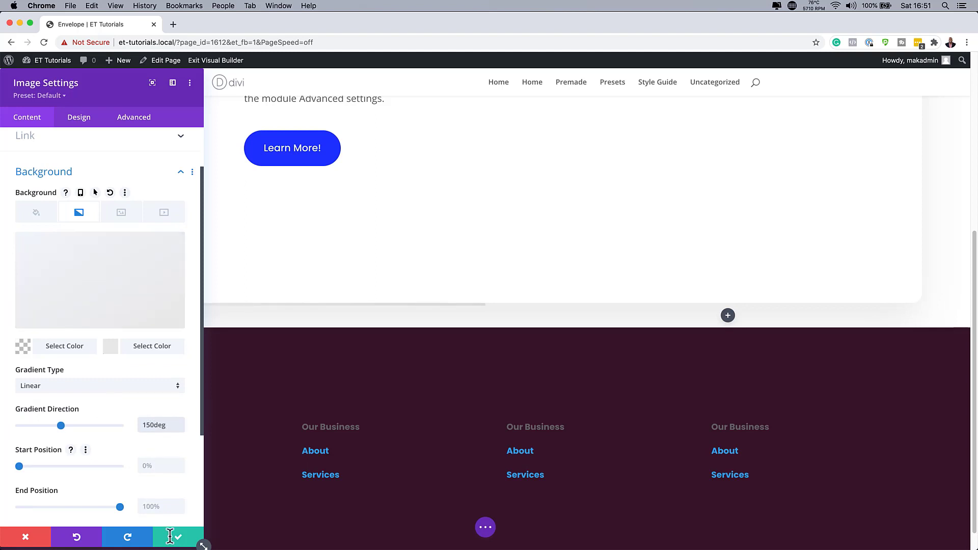
left_click(164, 467)
type("50")
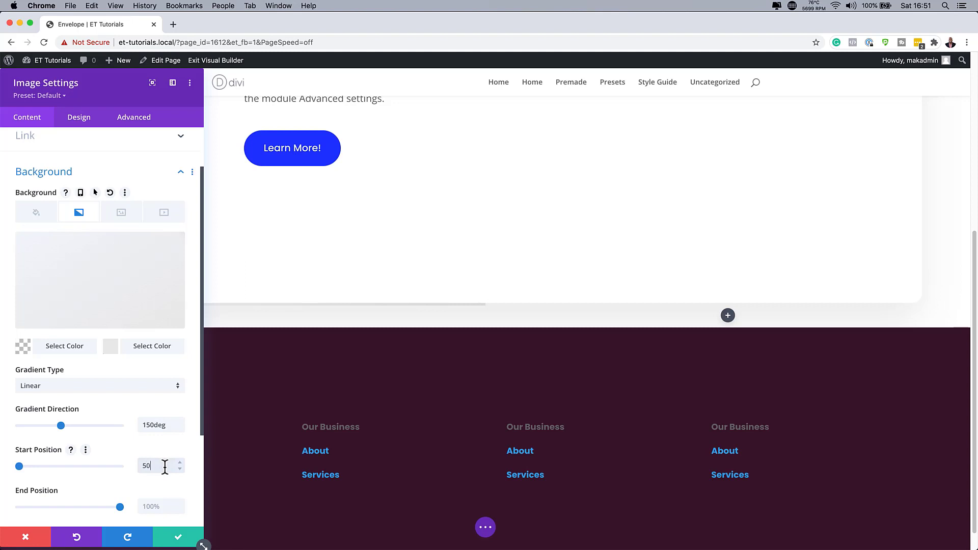
left_click(153, 509)
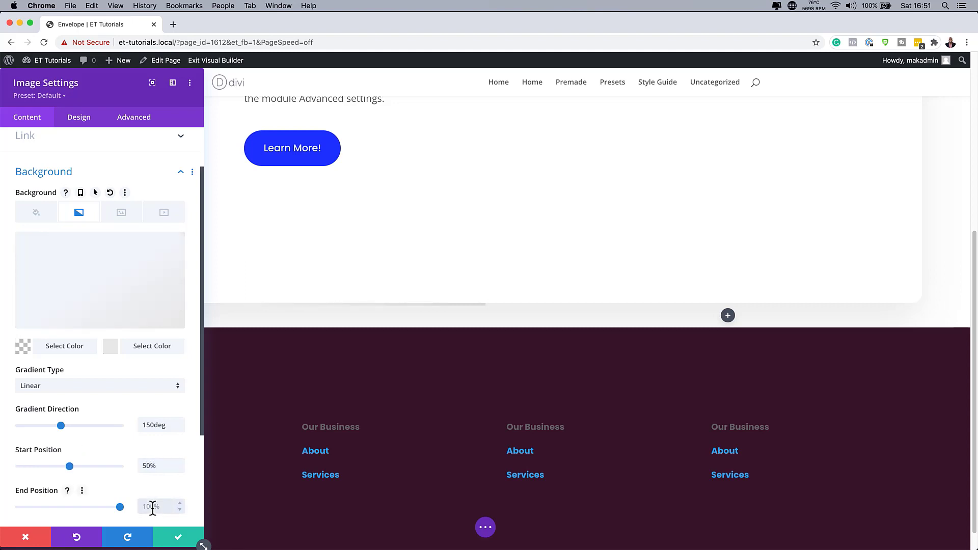
type("50")
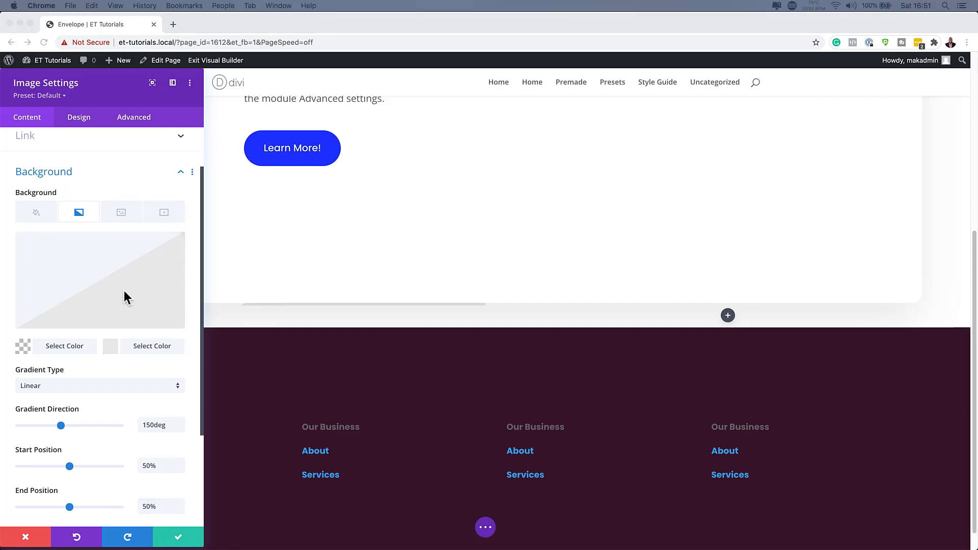
Step: Give the image module linked top and bottom padding of 15vw and save the module
left_click(82, 120)
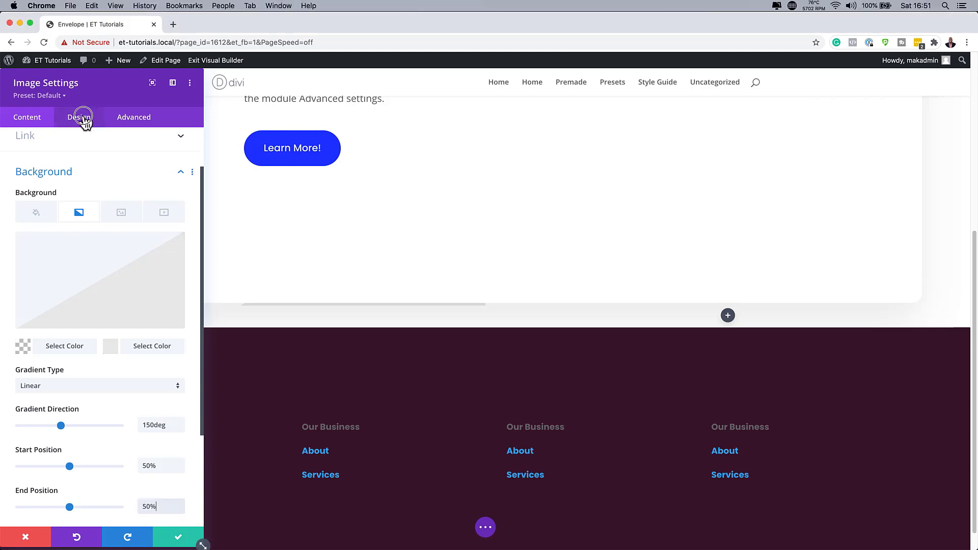
left_click(81, 119)
left_click(49, 228)
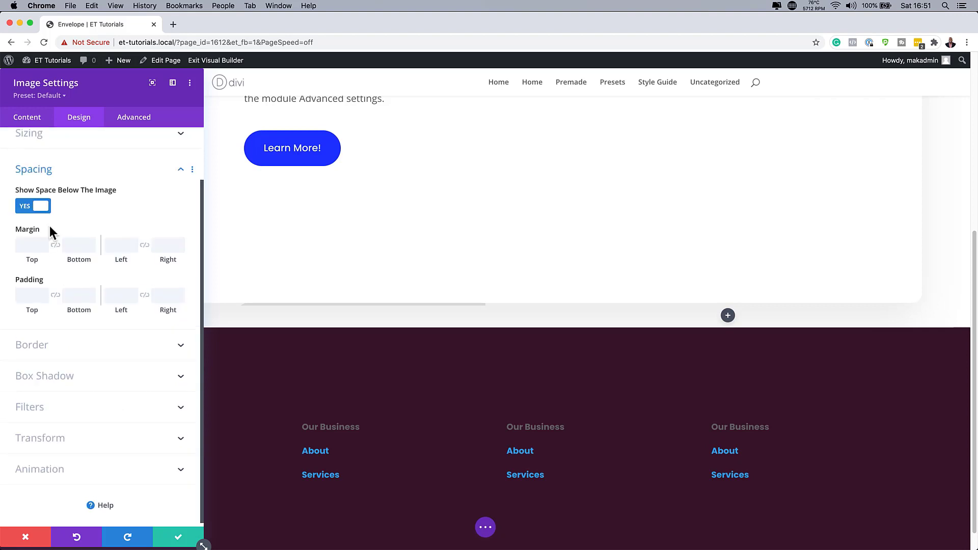
left_click(28, 295)
type("15vw")
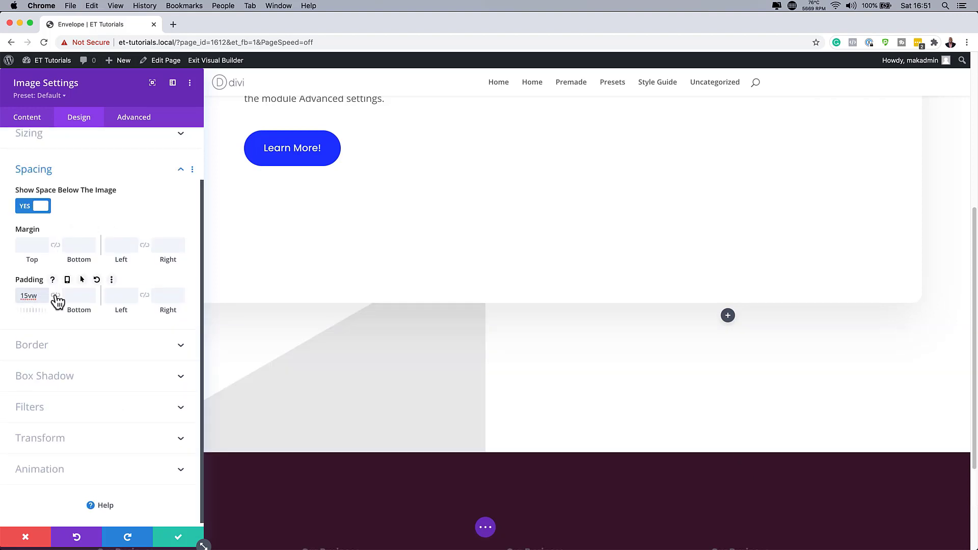
left_click(55, 296)
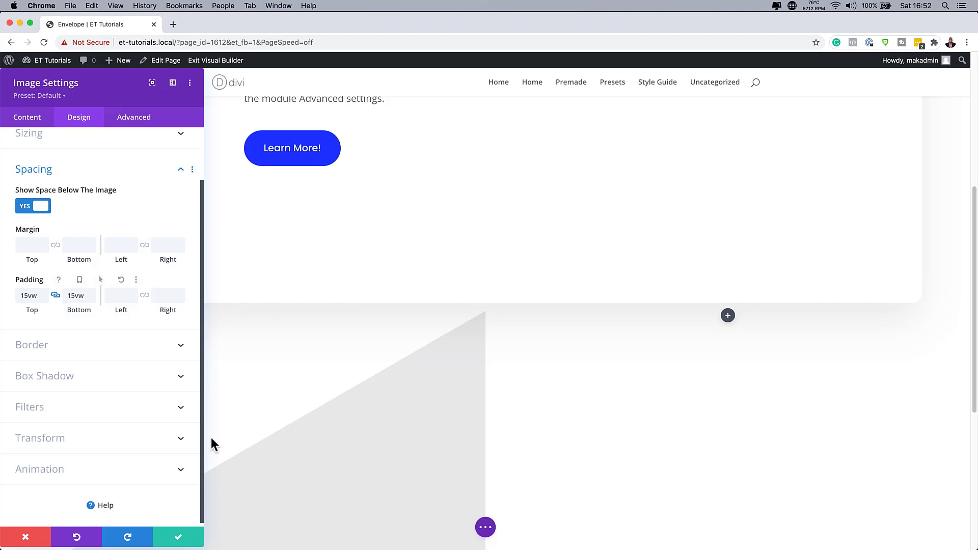
left_click(179, 541)
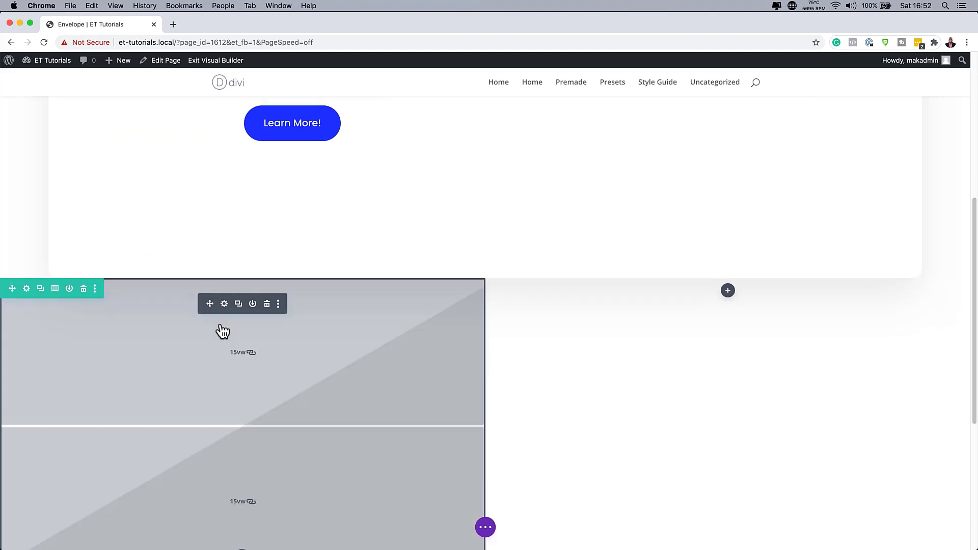
Step: Place a copy of the gradient image module in the empty right column of the row
scroll(223, 332, "down", 1)
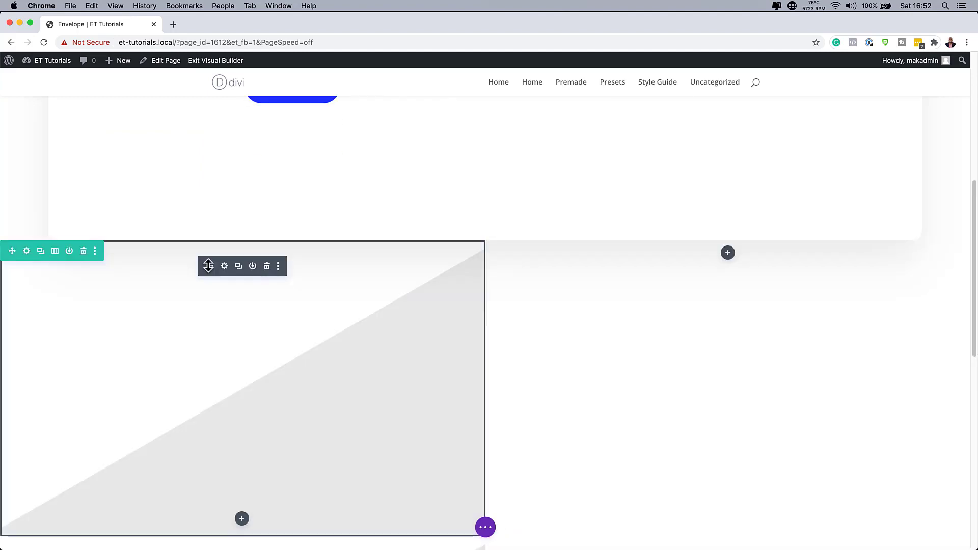
left_click_drag(209, 265, 721, 285)
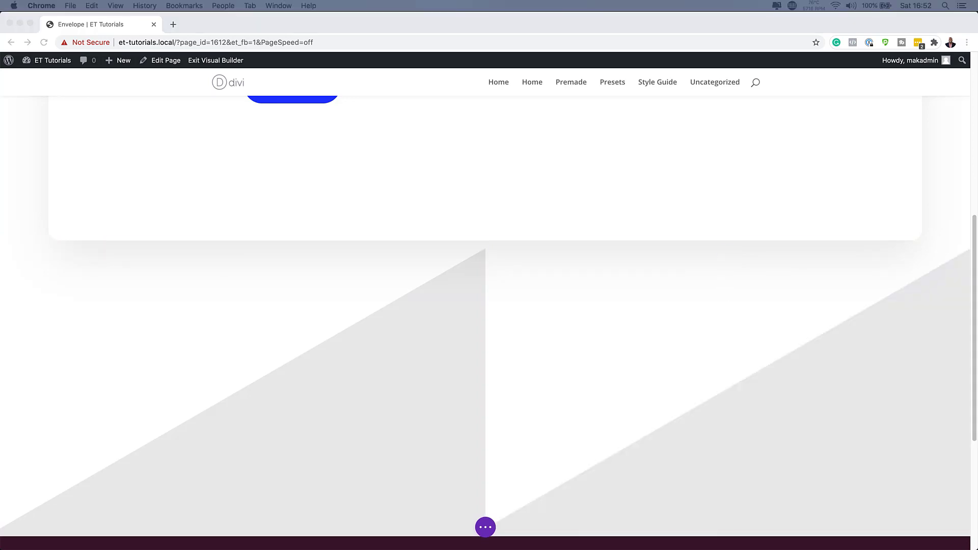
left_click(525, 312)
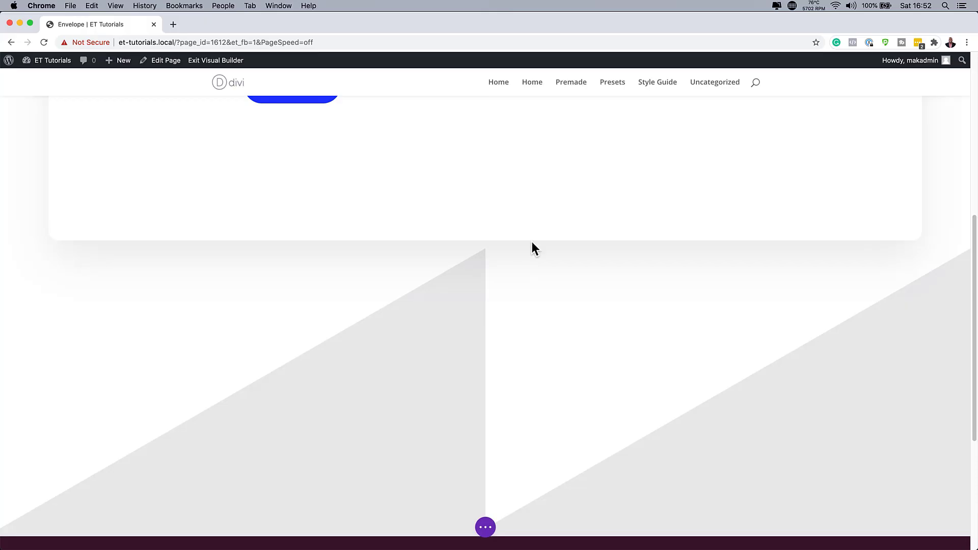
Step: Change the second background gradient colour of the image module in the right column to #efefef
mouse_move(710, 338)
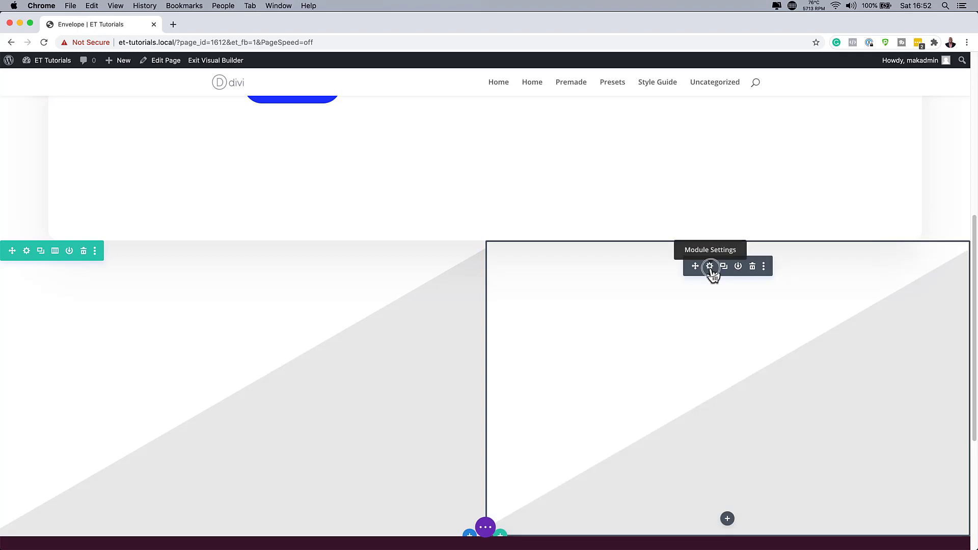
left_click(711, 267)
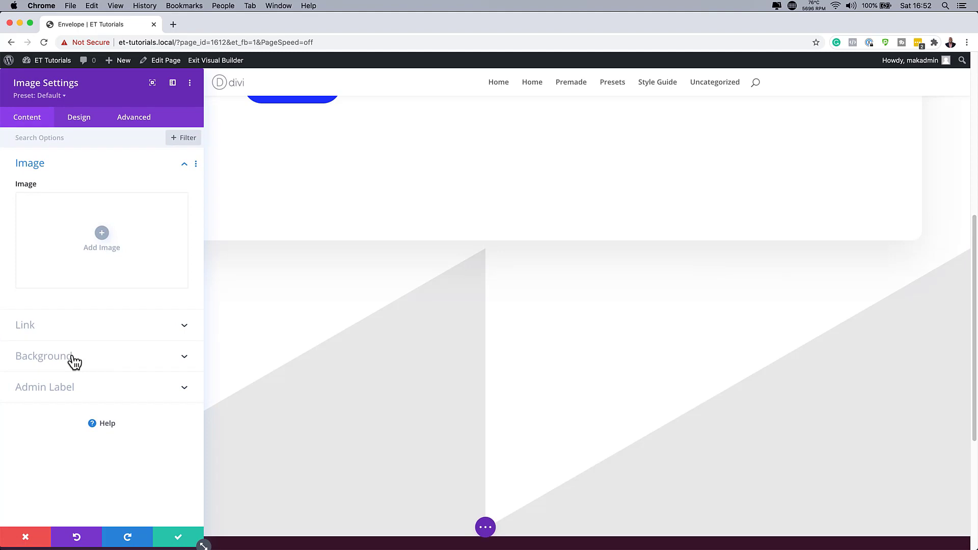
left_click(74, 360)
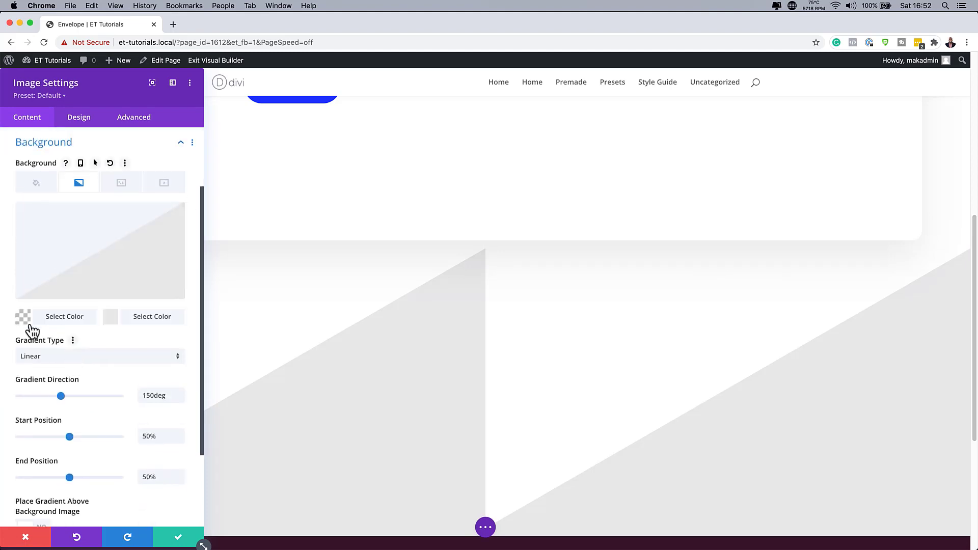
left_click(24, 321)
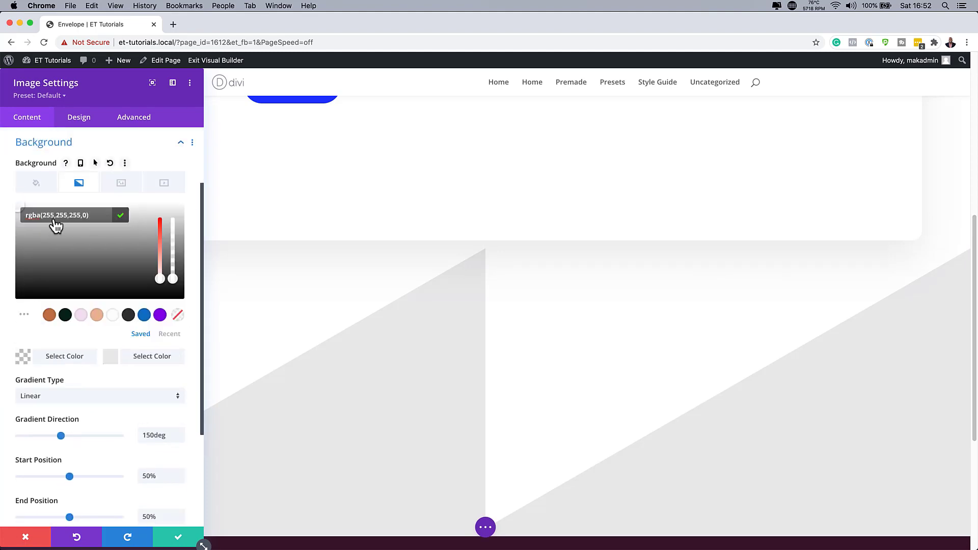
left_click_drag(42, 215, 85, 216)
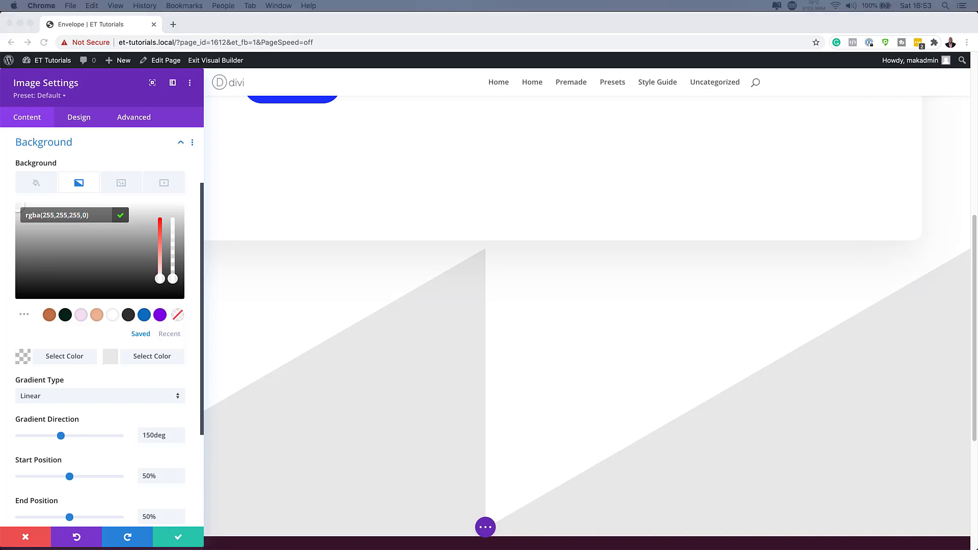
left_click(111, 360)
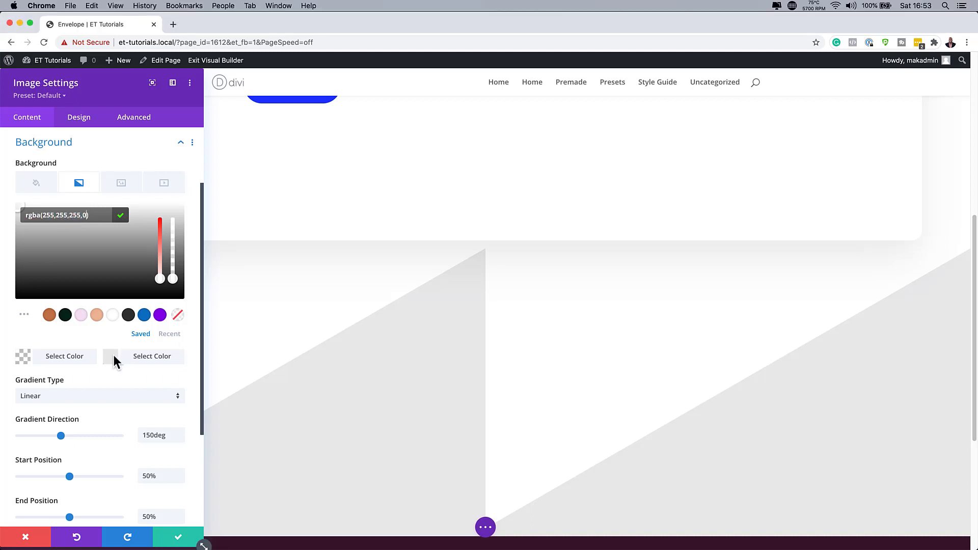
left_click(116, 361)
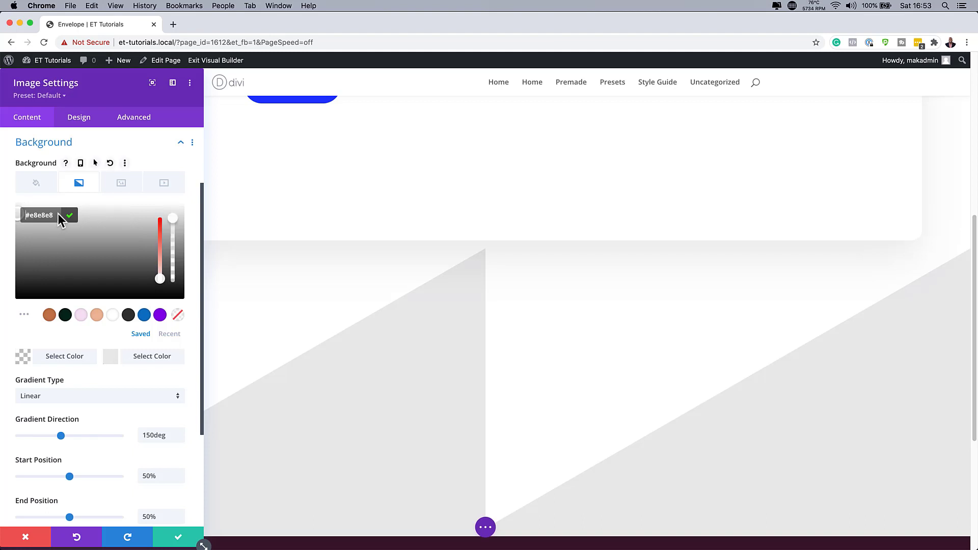
triple_click(59, 213)
type("#efefef")
Step: Set the right image module's gradient direction to 210deg and save the module
left_click(158, 436)
double_click(158, 396)
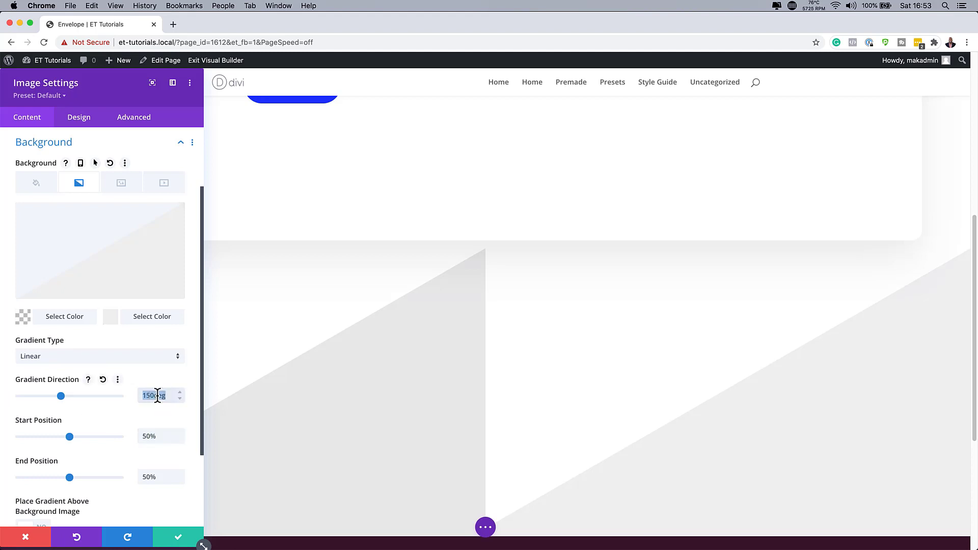
type("210")
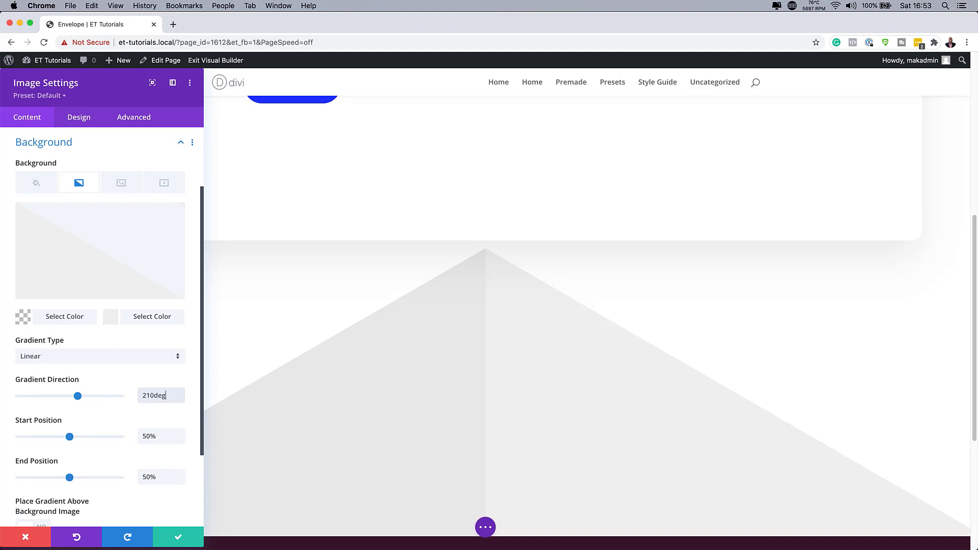
left_click(178, 537)
Step: Insert a new row with two equal columns below the gradient row, without adding a module yet
scroll(559, 422, "down", 5)
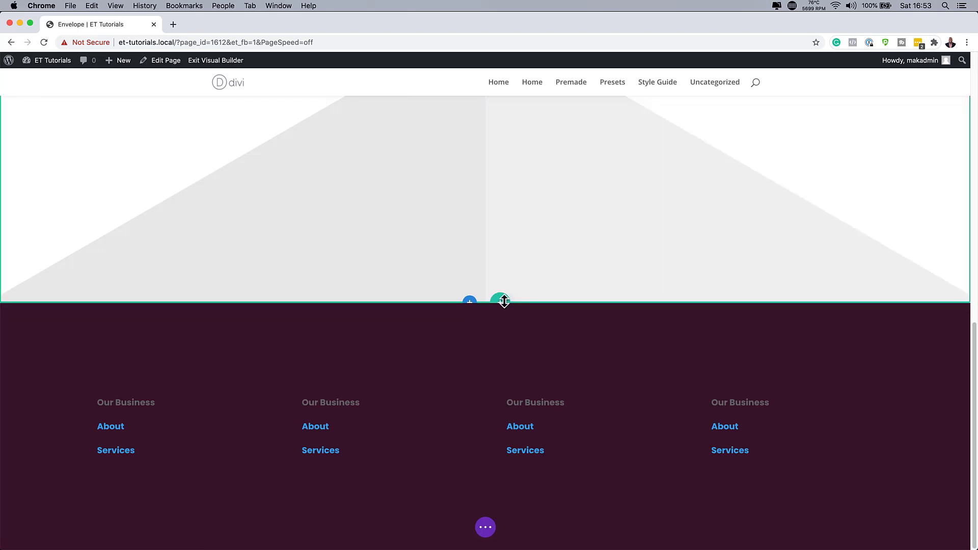
left_click(505, 301)
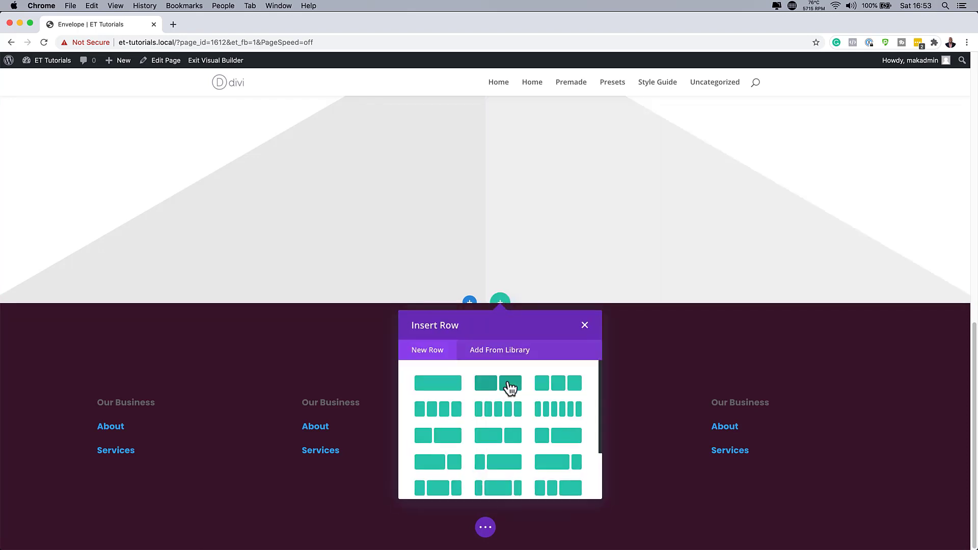
left_click(508, 386)
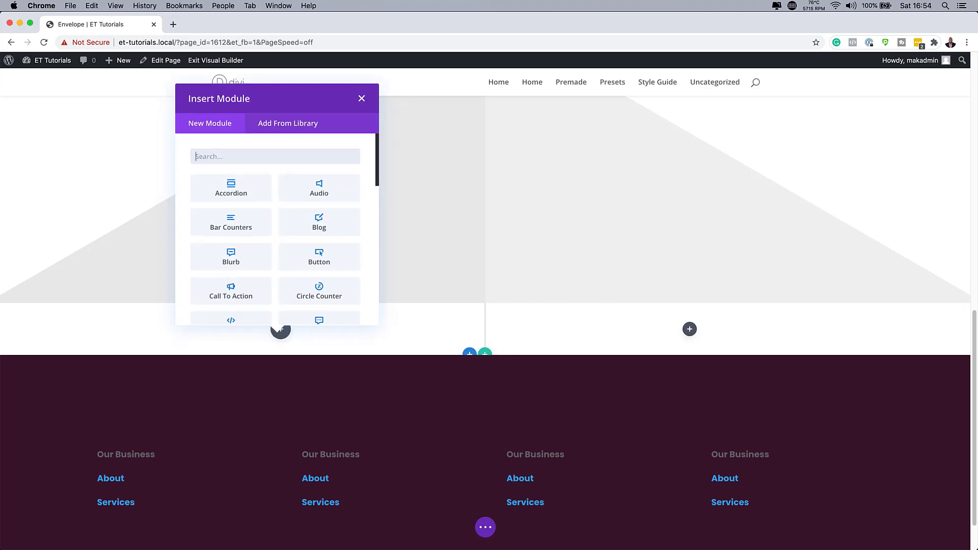
left_click(361, 99)
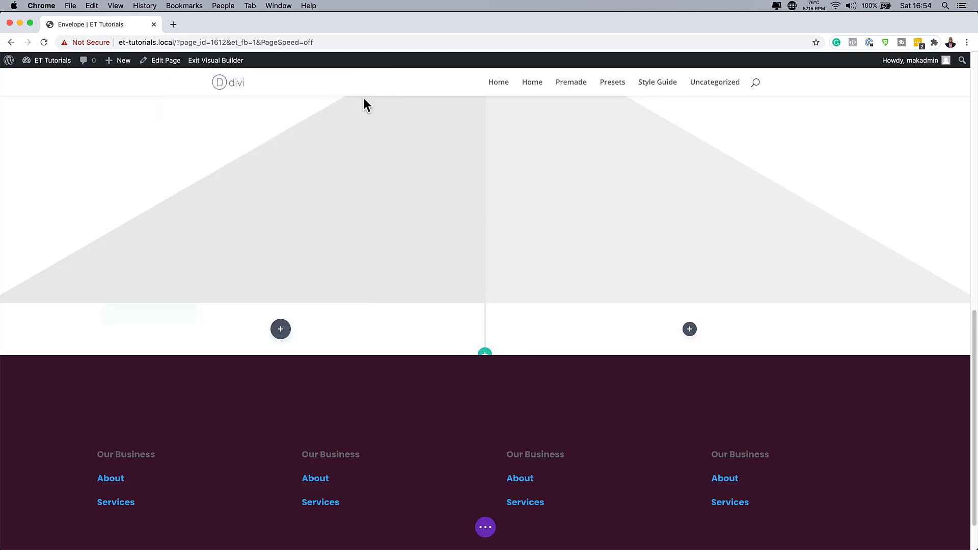
Step: Size the new row with a custom gutter width of 1, equalized column heights, and width and max width of 100%
mouse_move(129, 328)
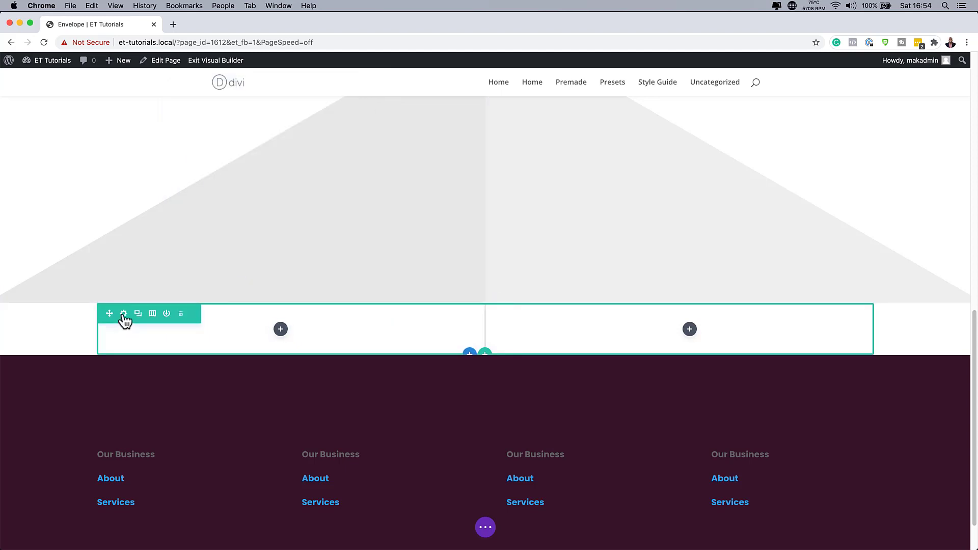
left_click(123, 314)
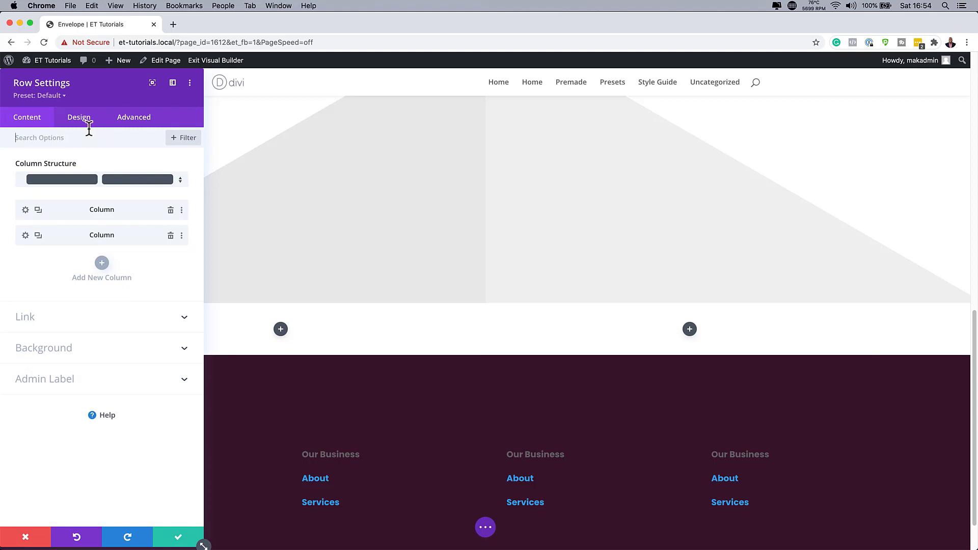
left_click(79, 119)
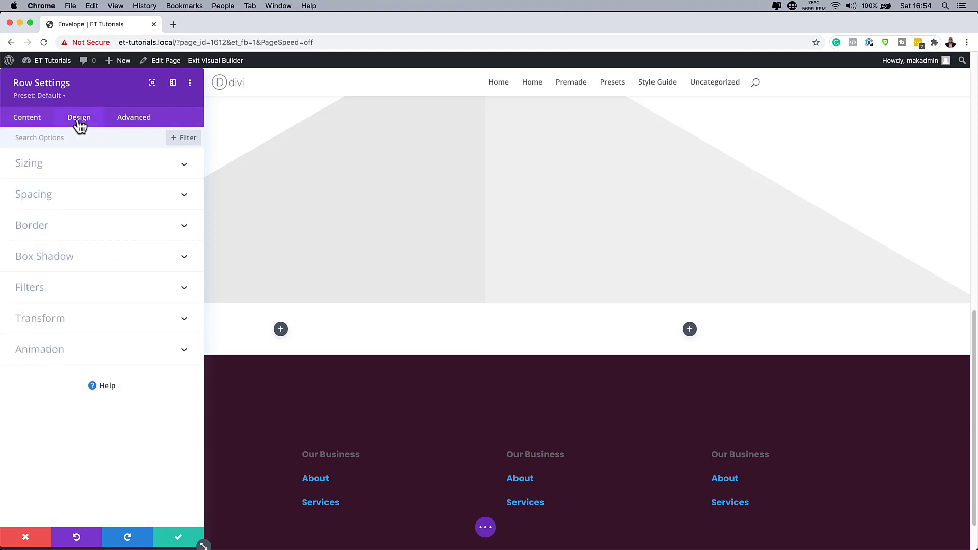
left_click(50, 168)
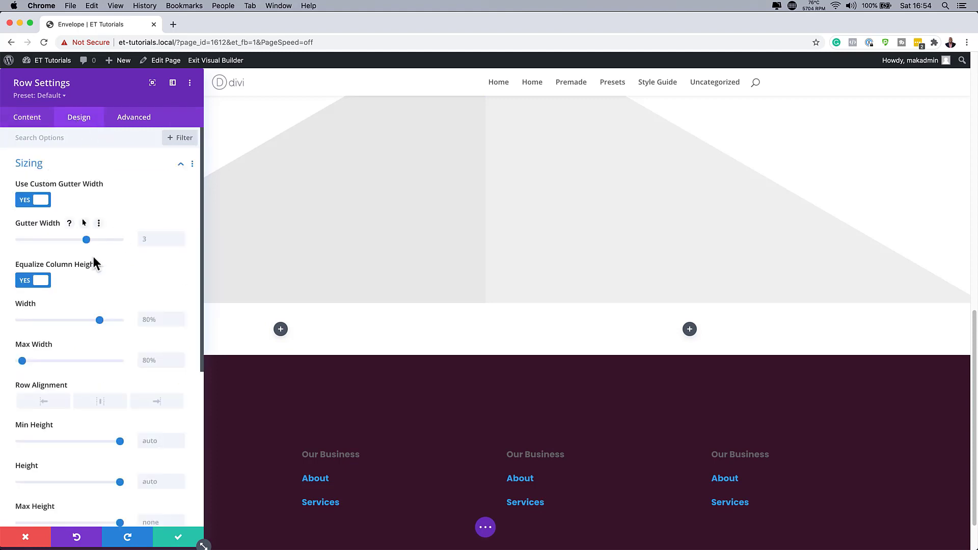
left_click_drag(87, 240, 11, 243)
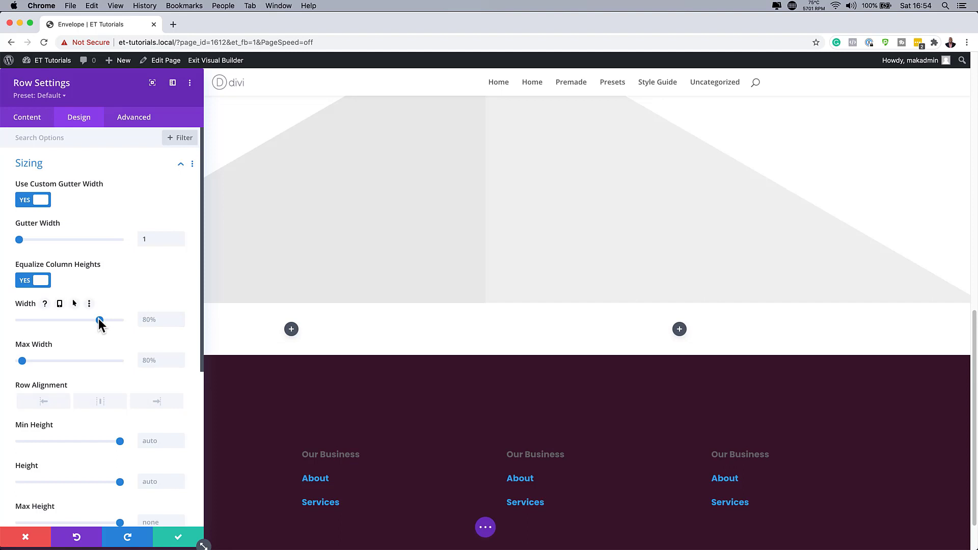
left_click_drag(100, 325, 136, 322)
left_click(165, 317)
left_click(157, 363)
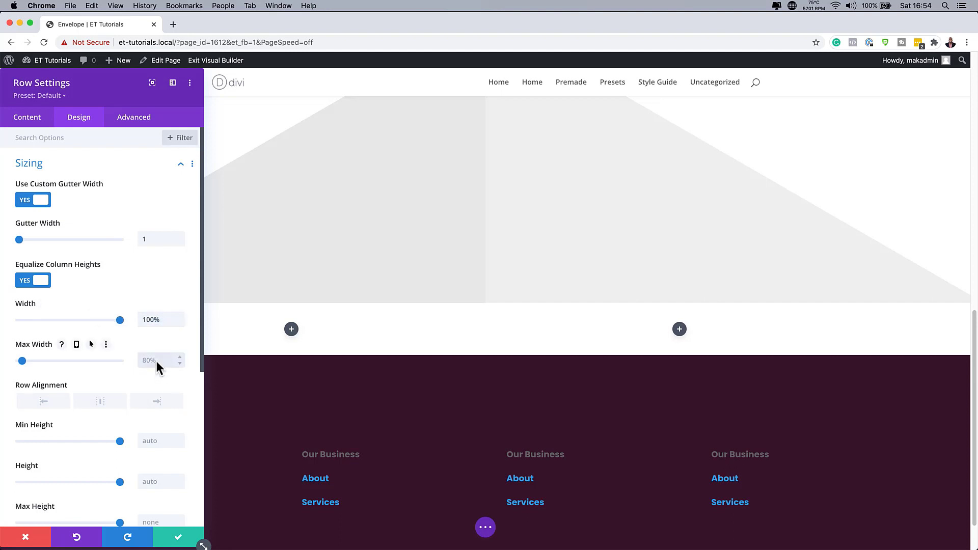
type("100%")
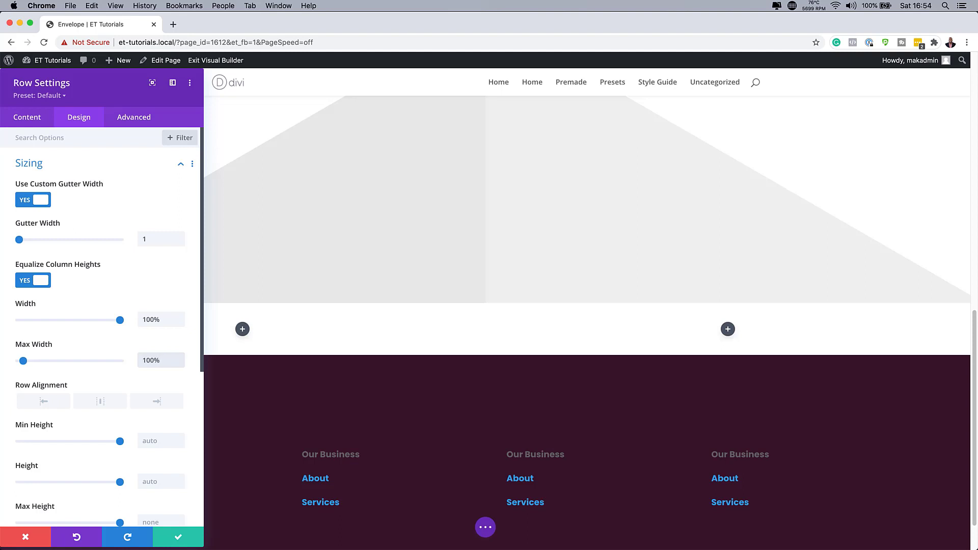
Step: Give the new row linked top and bottom padding of 0px
scroll(87, 311, "down", 1)
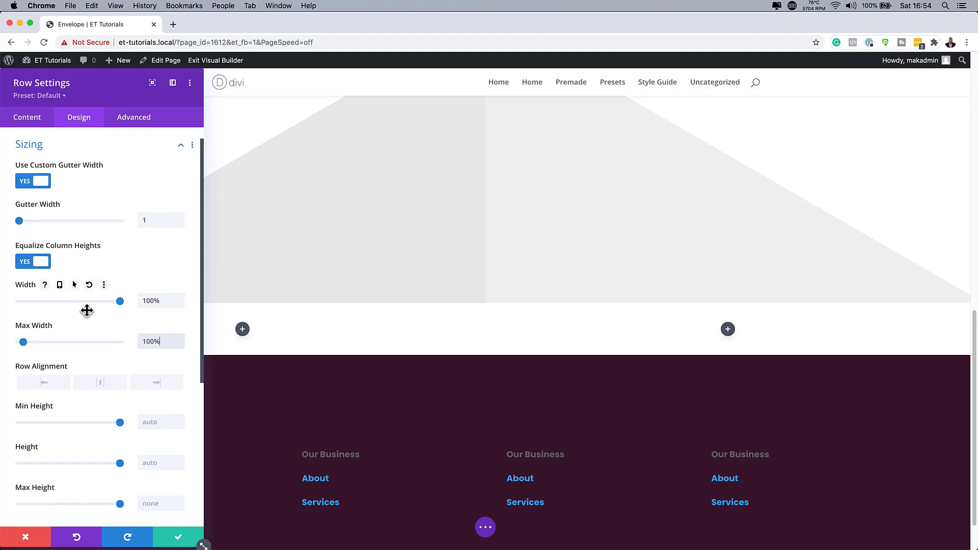
scroll(86, 311, "down", 5)
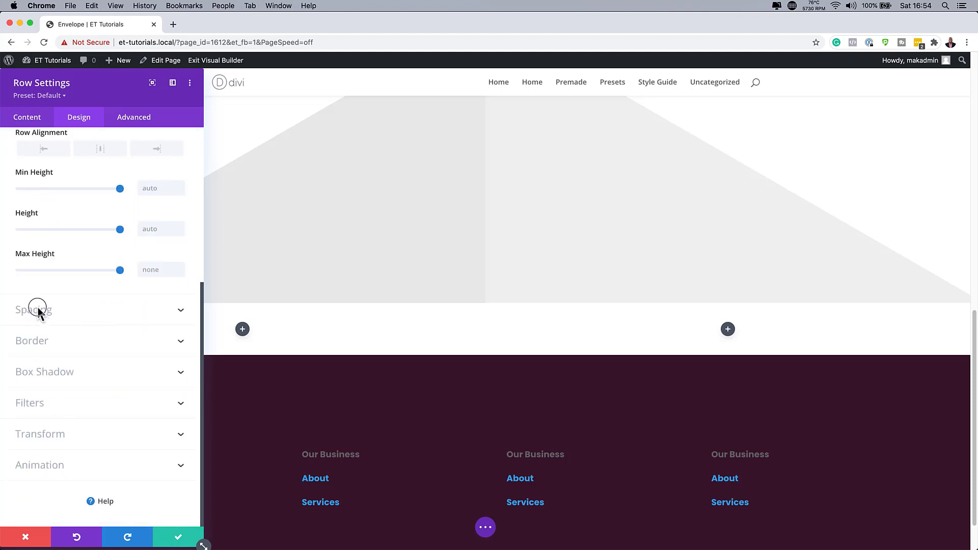
left_click(38, 310)
left_click(34, 286)
type("0")
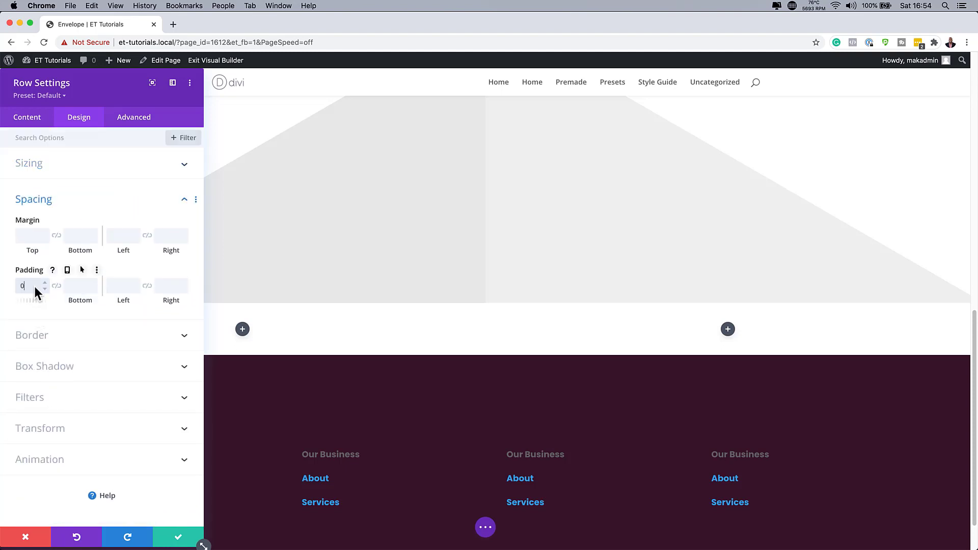
left_click(56, 286)
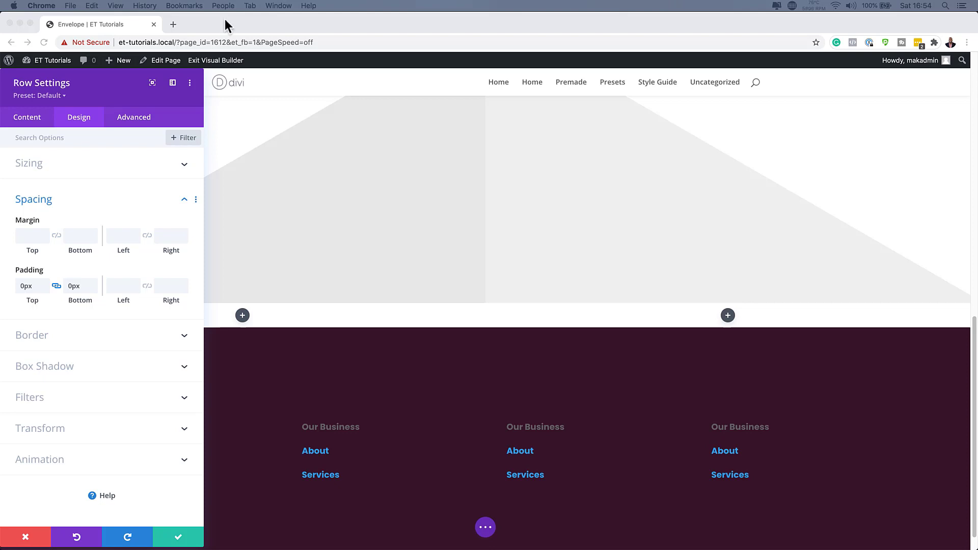
Step: Add the custom CSS "display: flex;" to the new row's main element
left_click(140, 121)
left_click(142, 119)
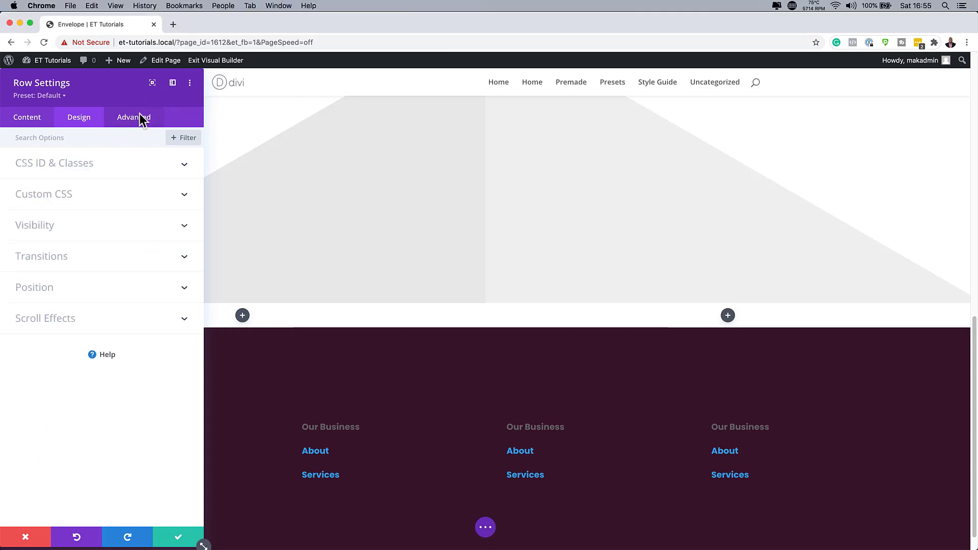
left_click(63, 202)
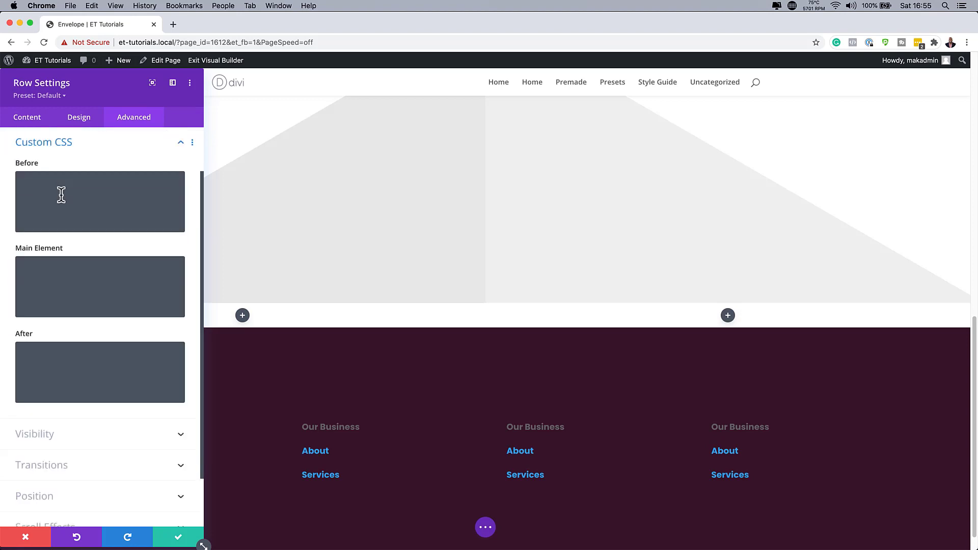
left_click(49, 266)
type("display: flex;")
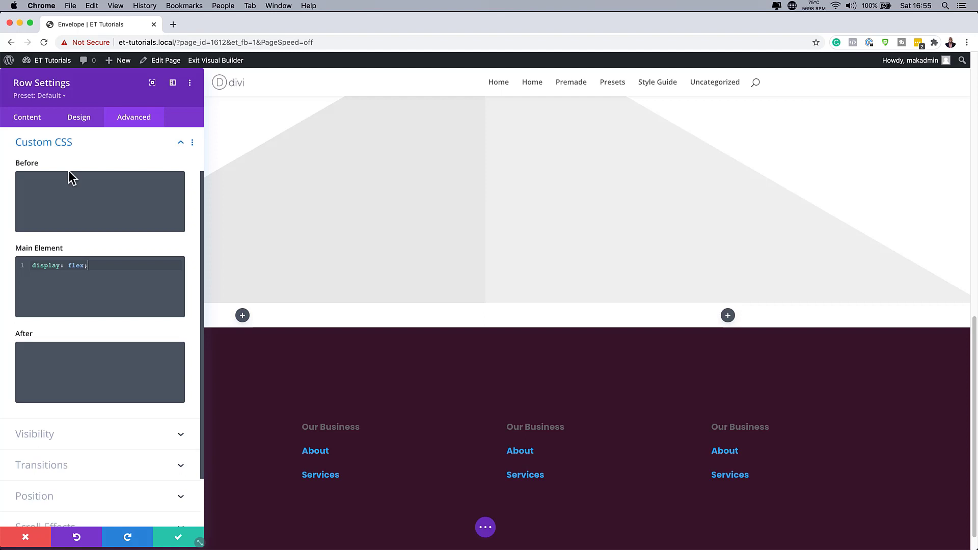
Step: Set the new row's Z index to 12 and save the row settings
scroll(85, 255, "down", 1)
scroll(118, 448, "down", 3)
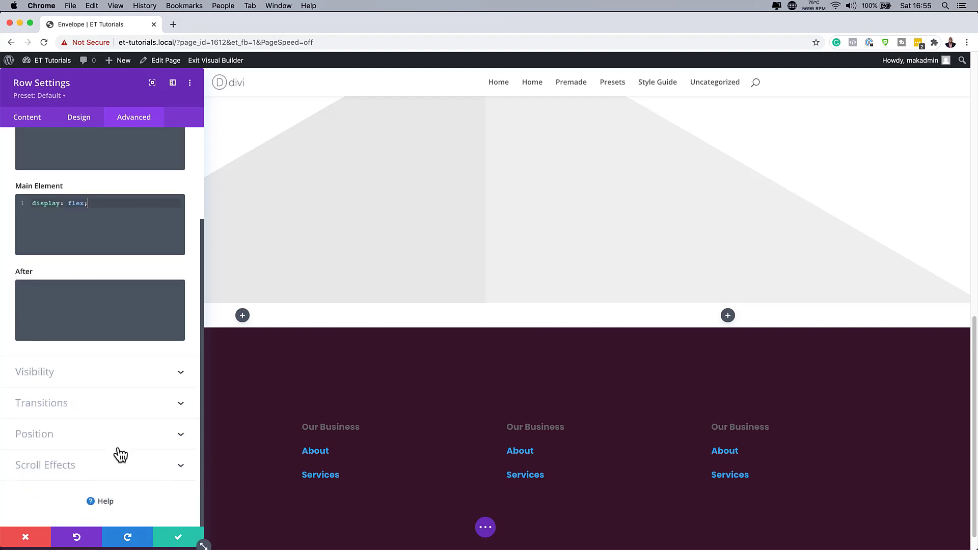
left_click(103, 441)
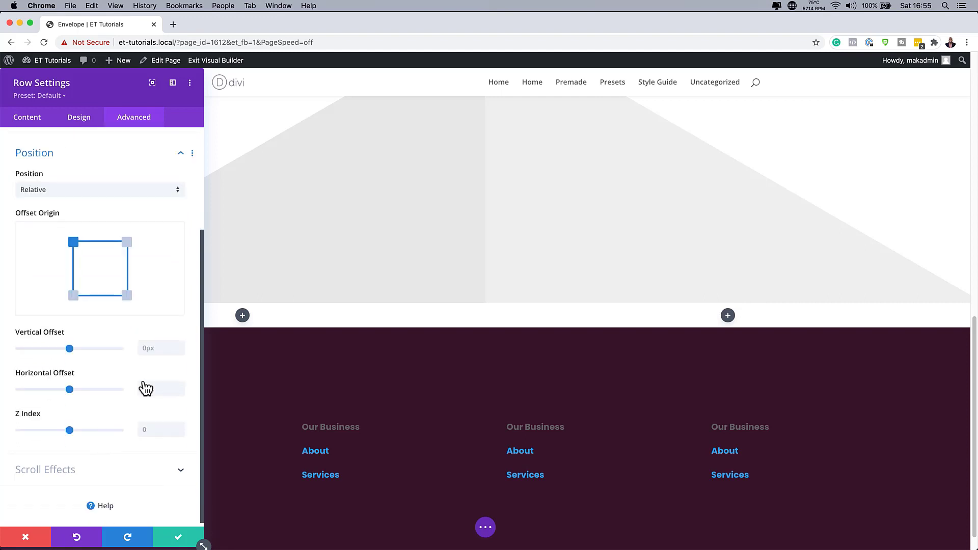
left_click(156, 429)
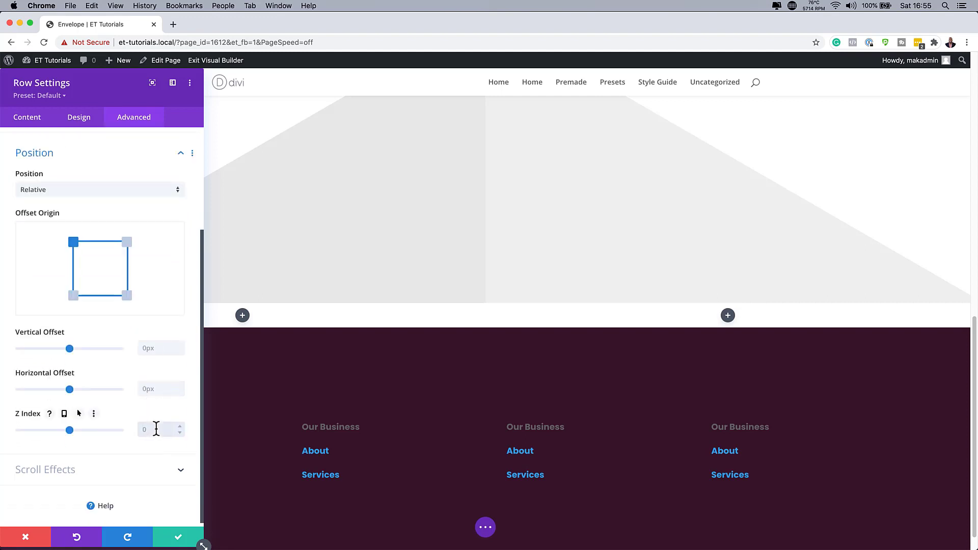
type("12")
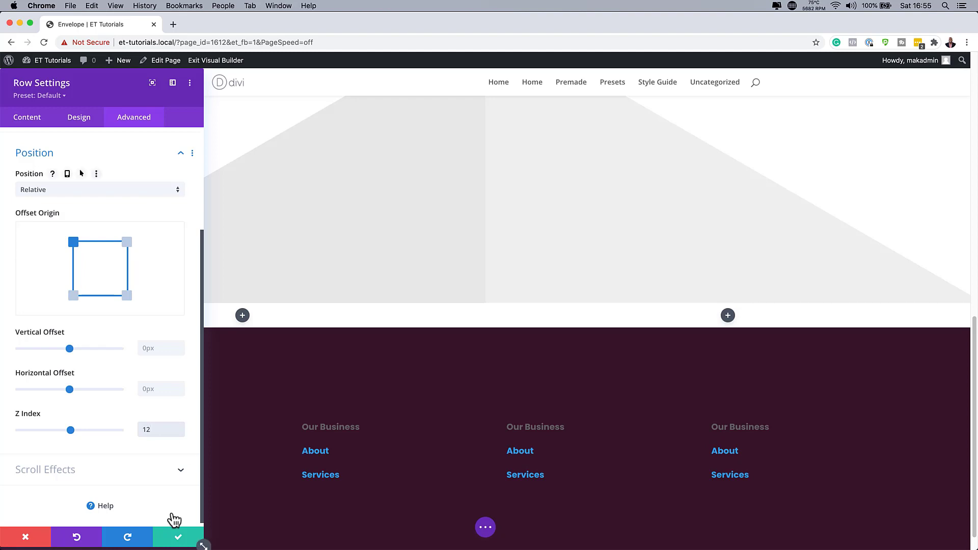
left_click(179, 539)
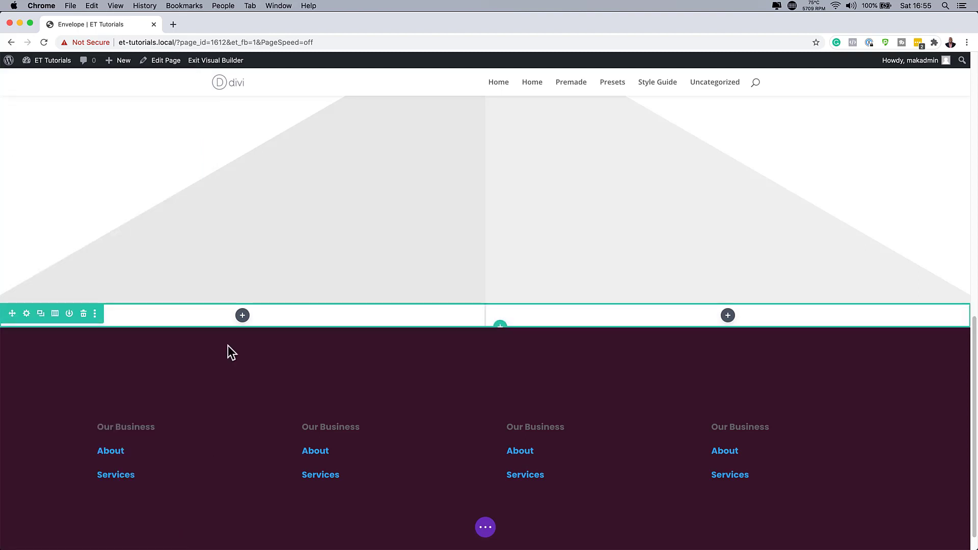
Step: Insert an Image module in the left column of the new row
left_click(243, 315)
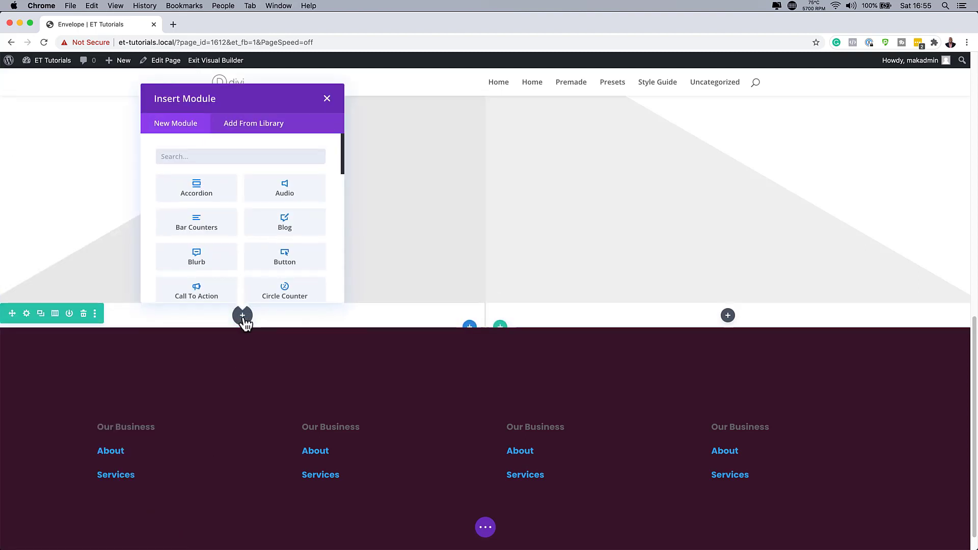
type("image")
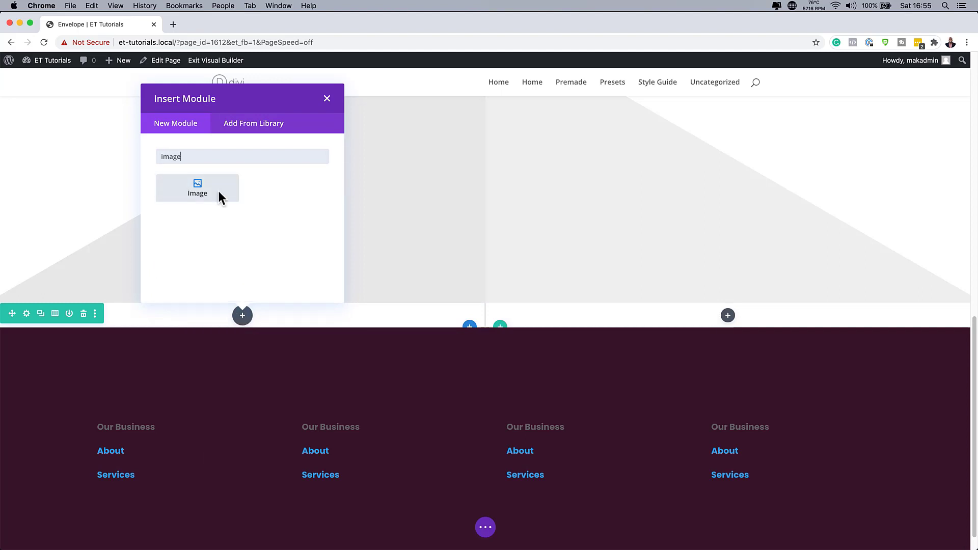
left_click(219, 195)
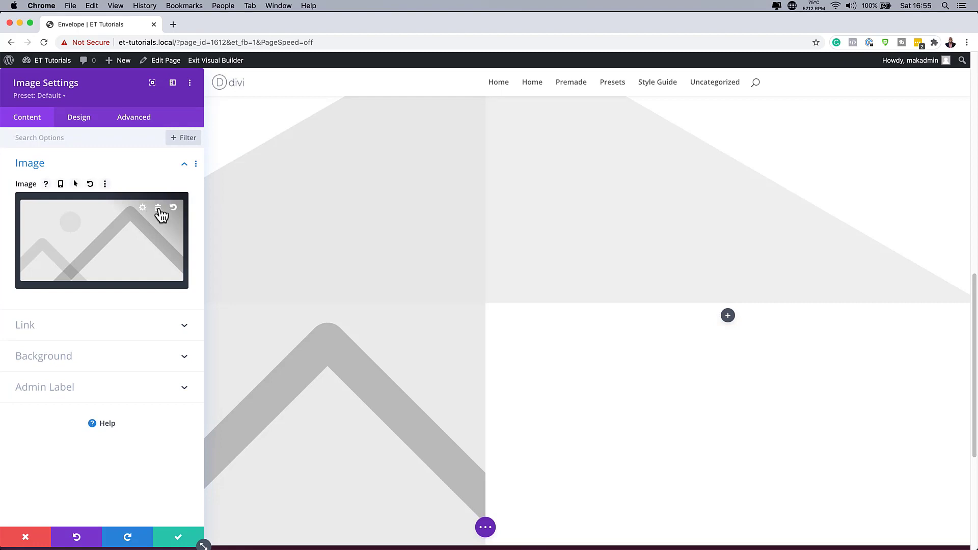
Step: Remove the placeholder image from the new image module and add a background gradient to it
left_click(159, 209)
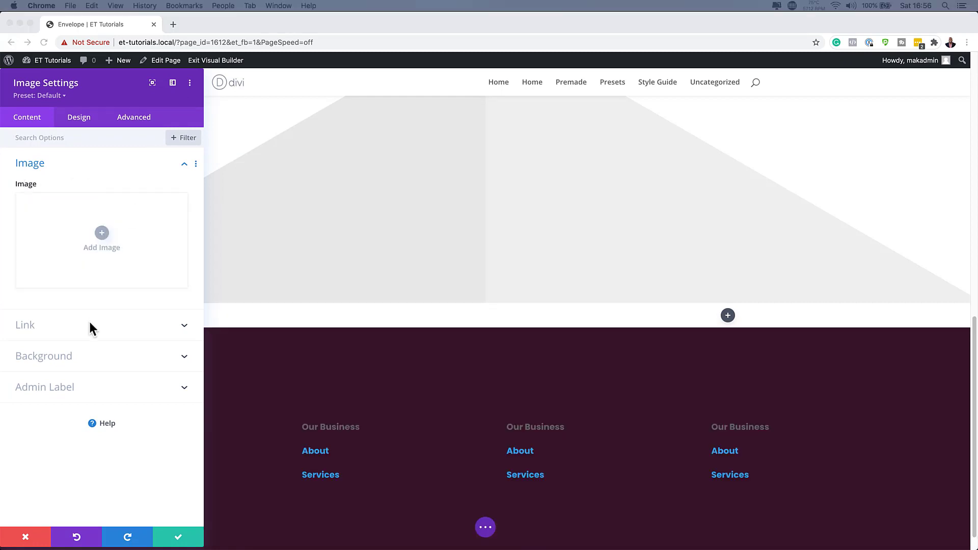
left_click(59, 356)
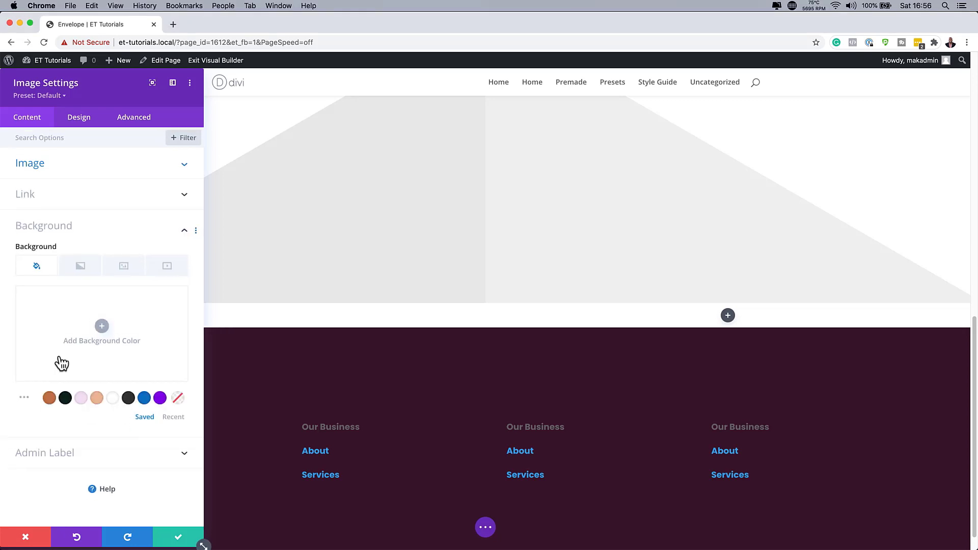
left_click(91, 275)
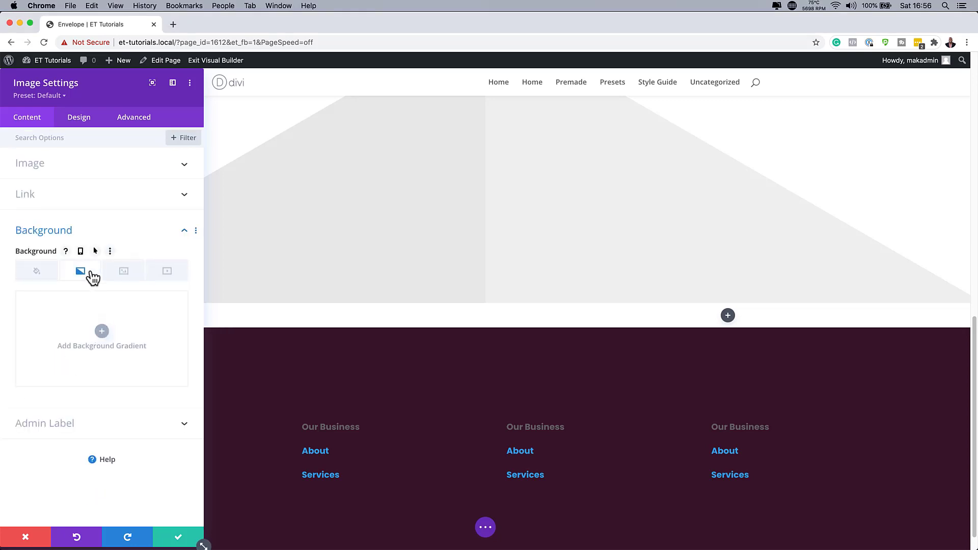
left_click(102, 332)
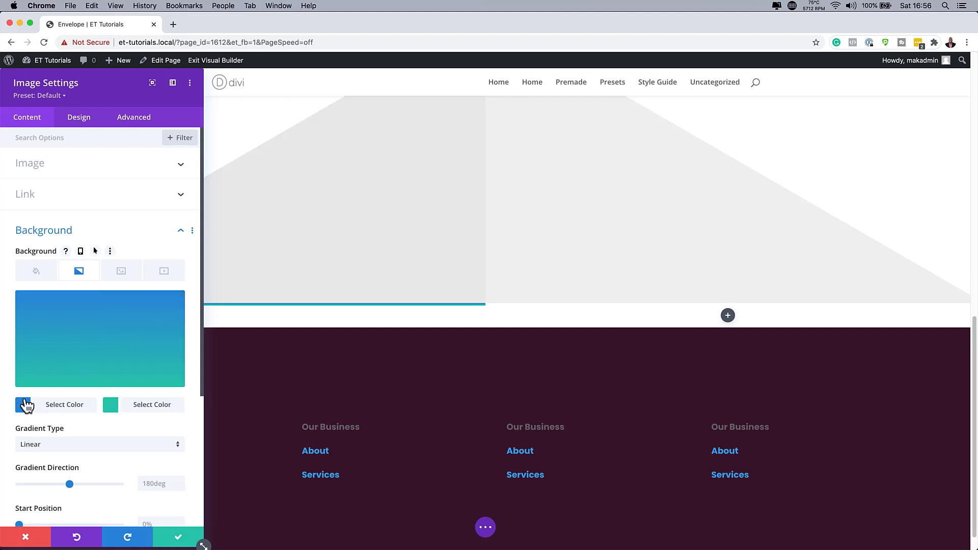
Step: Set the gradient's first color to transparent rgba(255,255,255,0) and its second color to #efefef
left_click(24, 405)
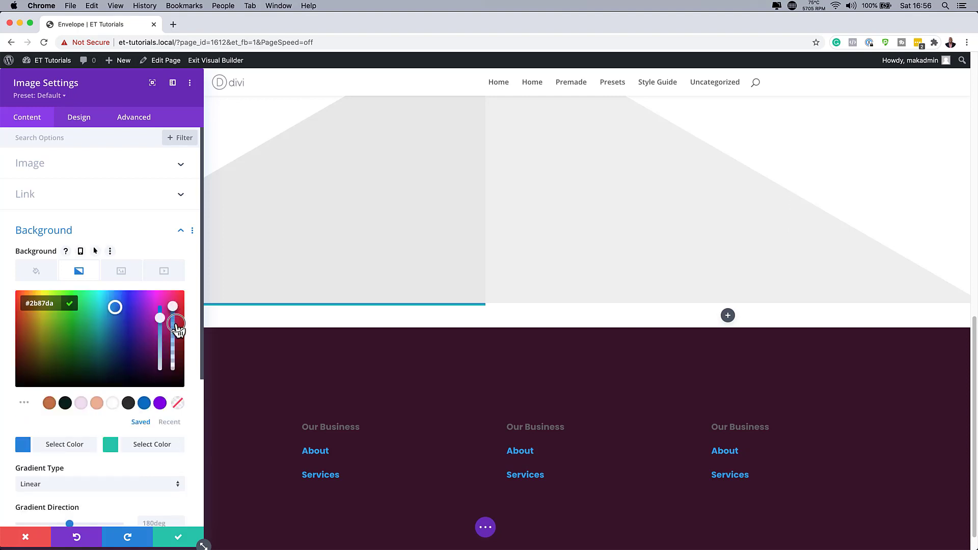
left_click_drag(173, 331, 170, 351)
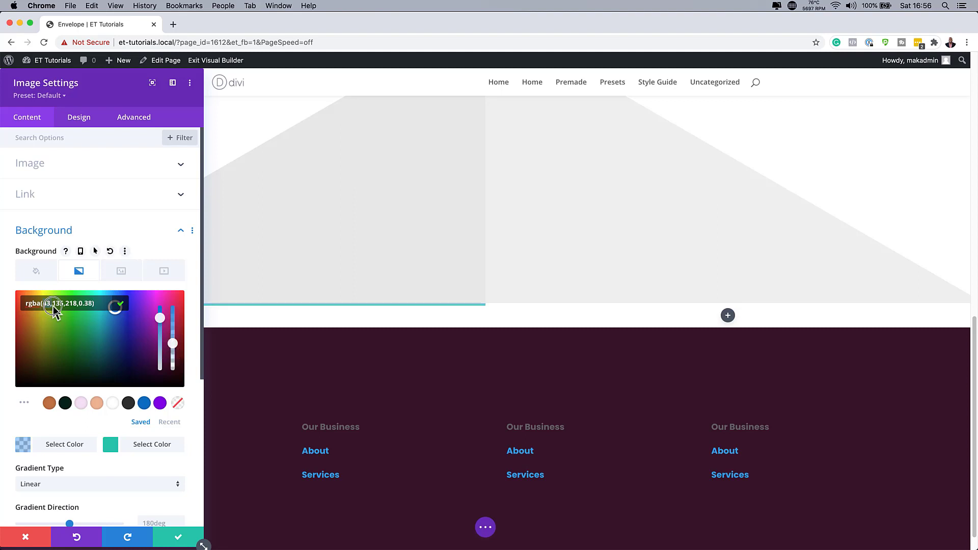
left_click(89, 304)
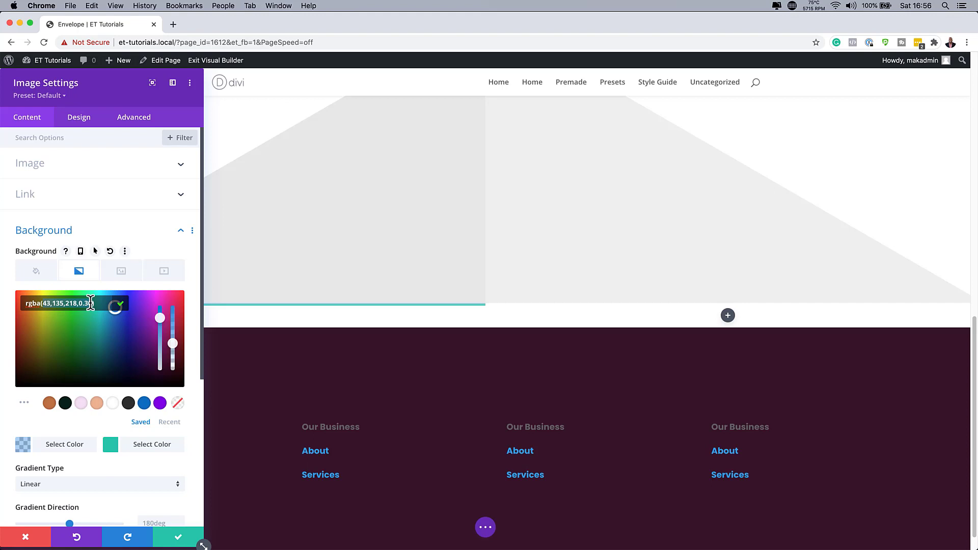
key("super+a")
key("BackSpace")
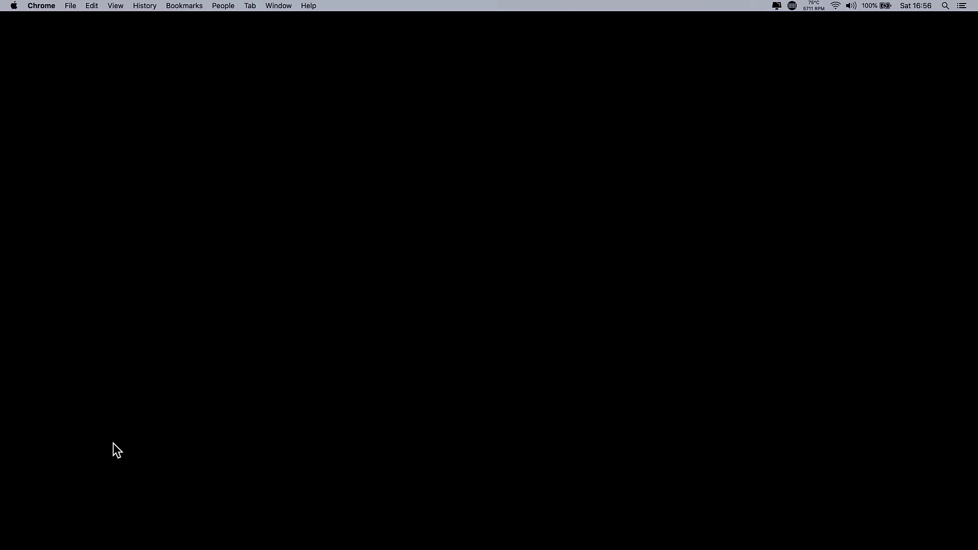
left_click(113, 444)
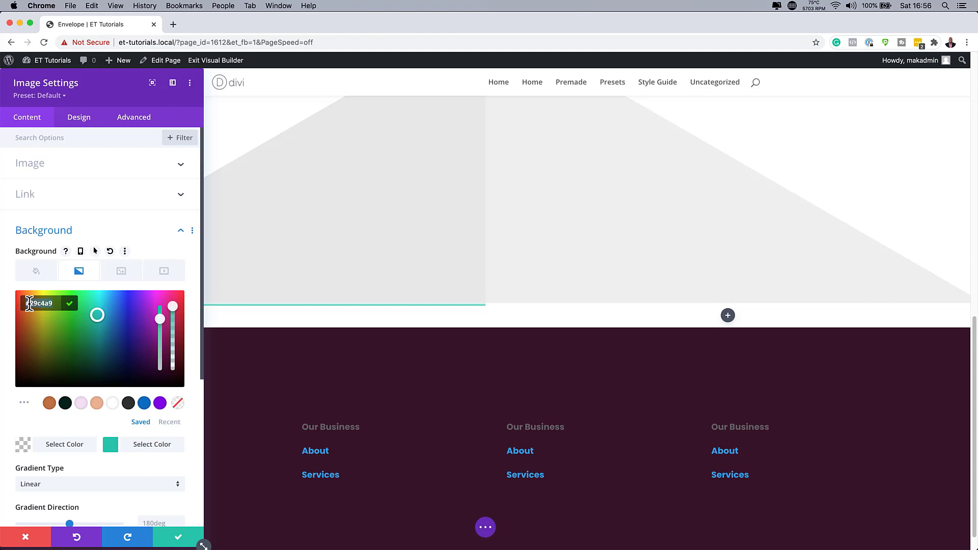
type("efefef")
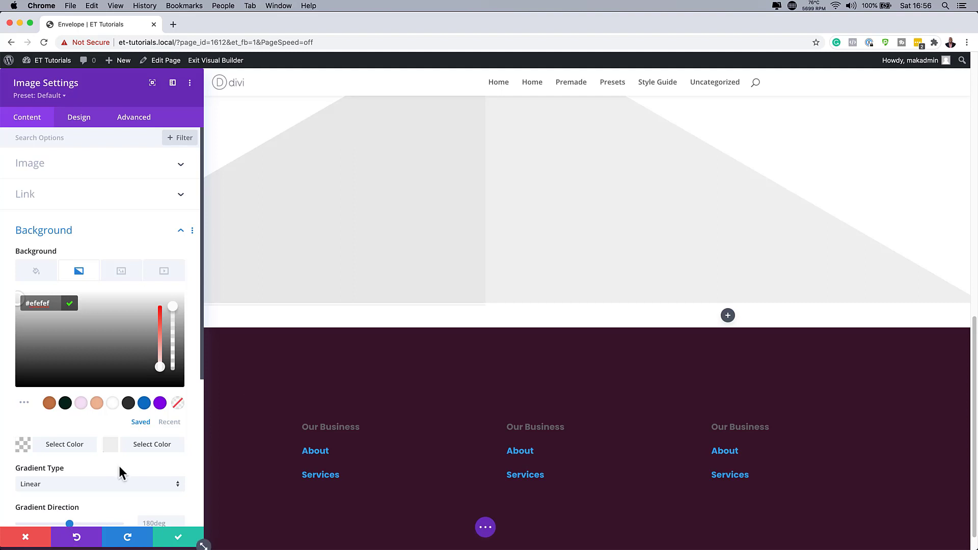
Step: Set the gradient direction to 213deg and both its start and end positions to 40%
scroll(120, 472, "down", 2)
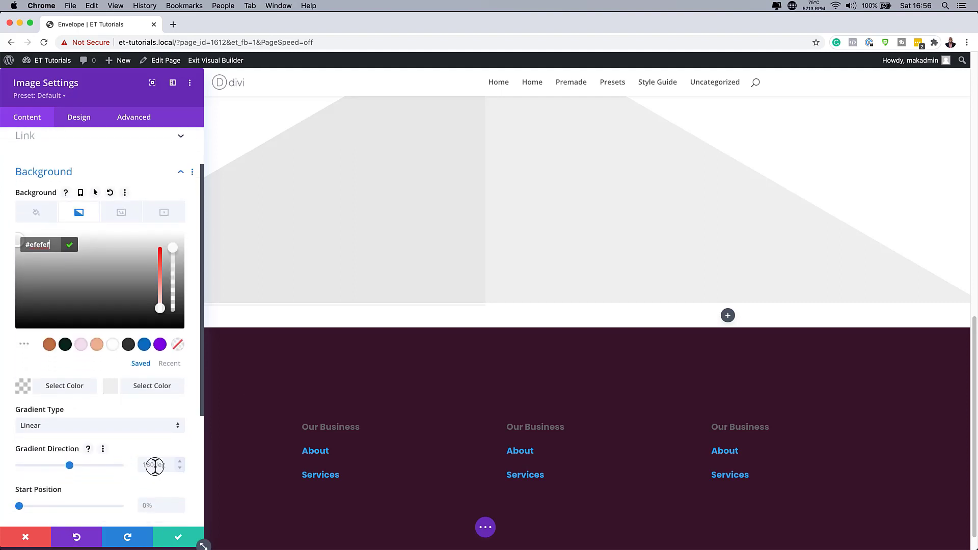
left_click(155, 466)
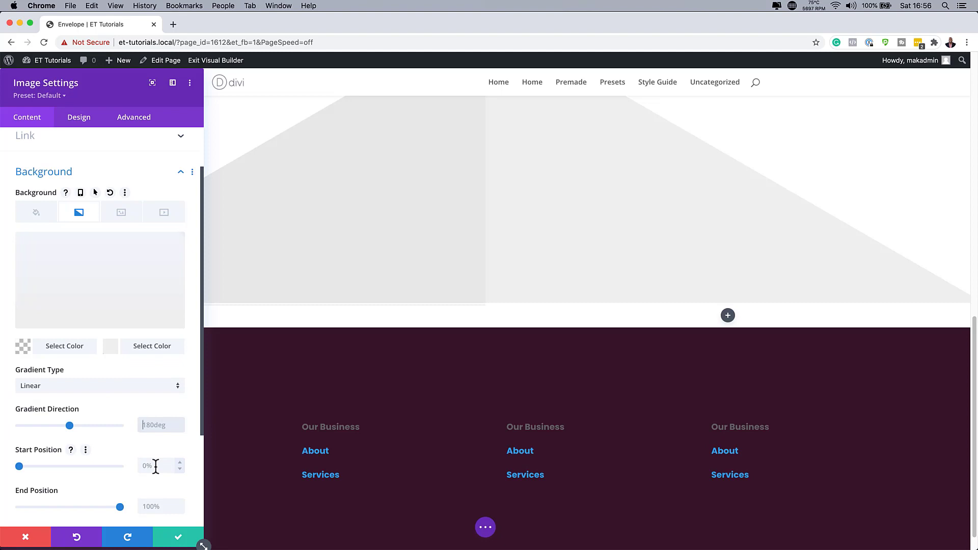
key("shift+Tab")
type("213deg")
left_click(150, 465)
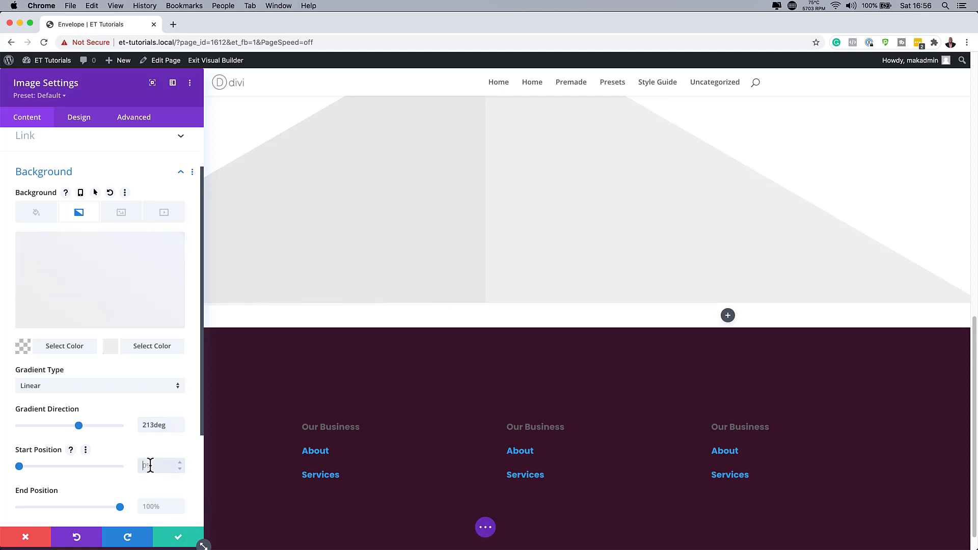
left_click(164, 507)
type("40")
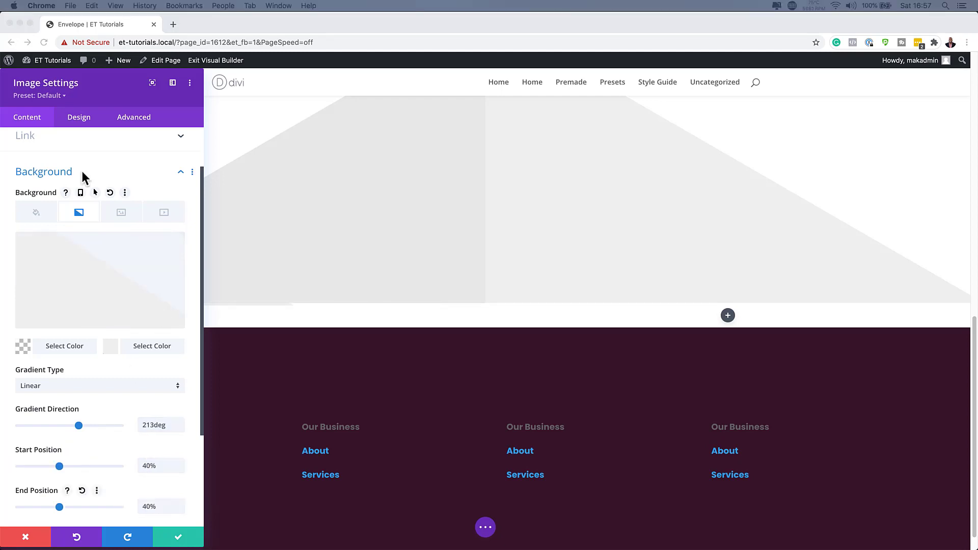
Step: Give the image module linked top and bottom padding of 20vw and save its settings
left_click(84, 118)
left_click(85, 118)
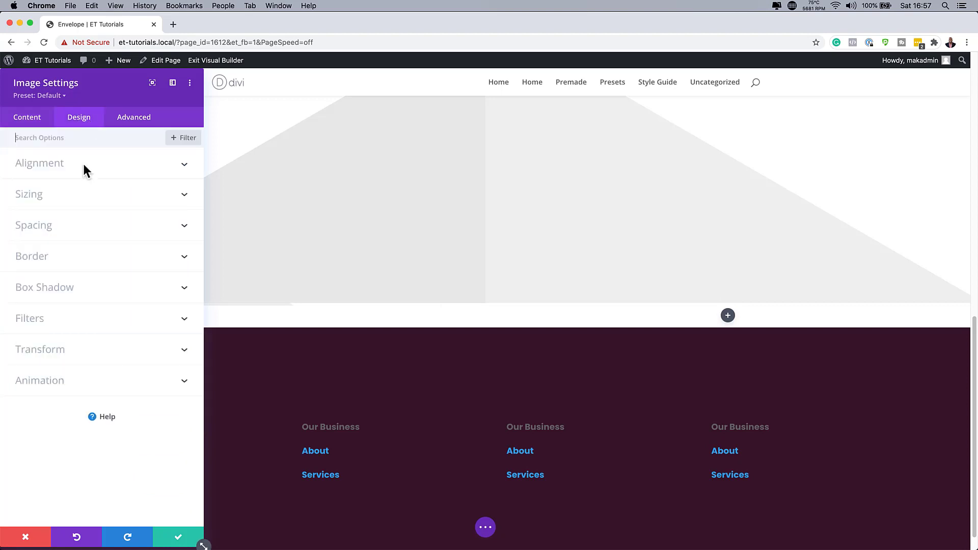
left_click(49, 231)
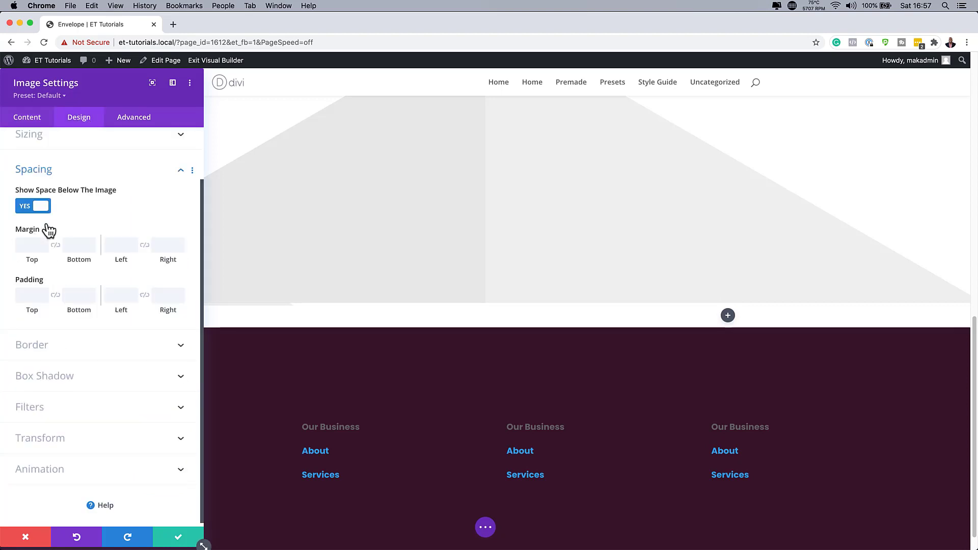
left_click(26, 293)
type("2vw")
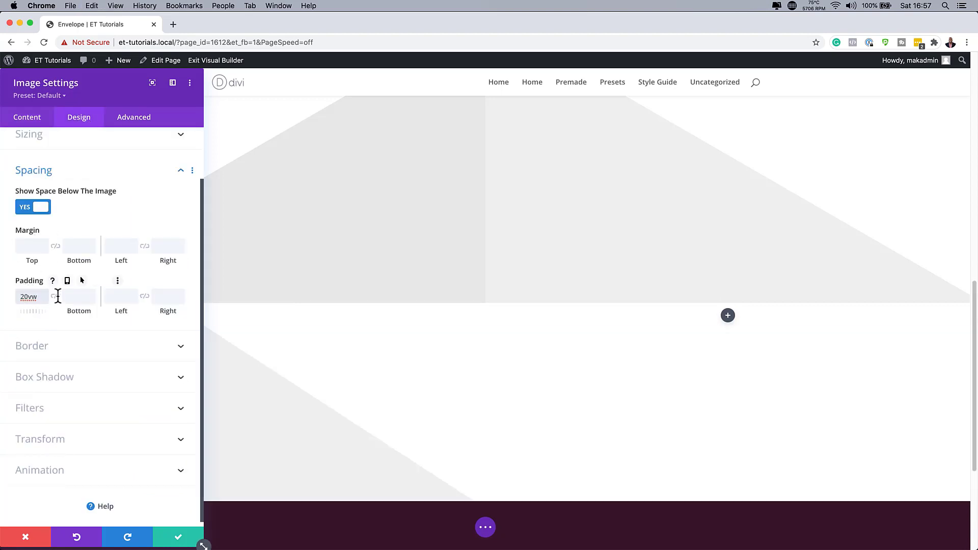
left_click(55, 296)
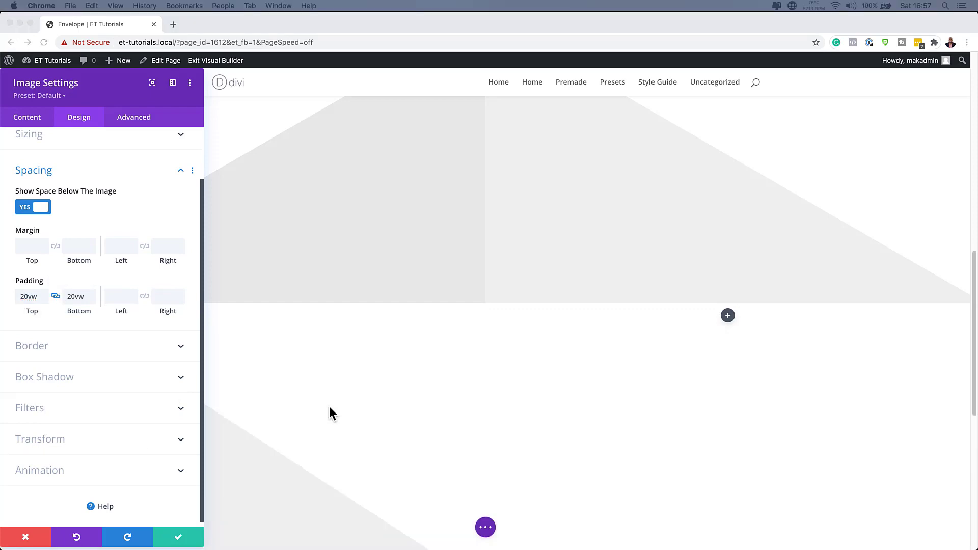
left_click(181, 538)
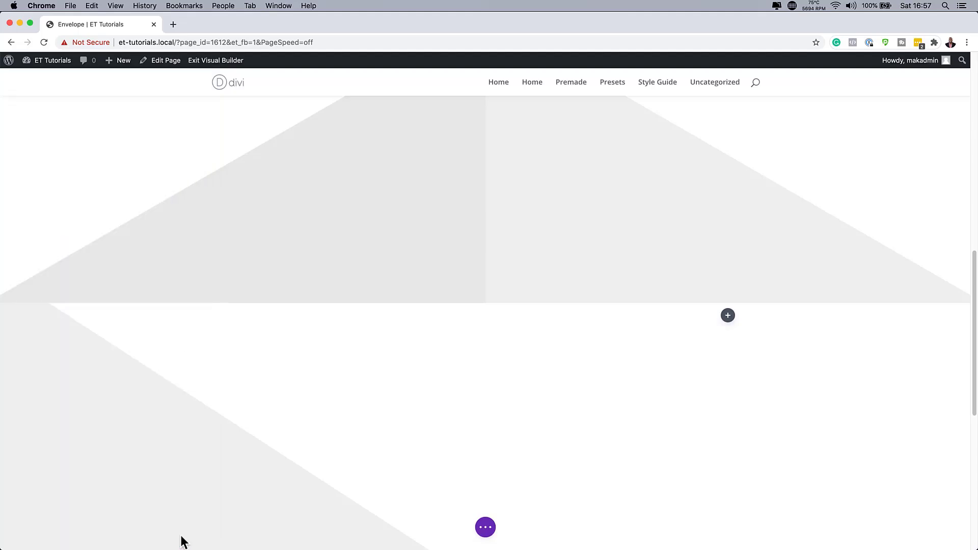
Step: Duplicate the gradient image module and move one of the two into the empty right column of the same row
scroll(289, 429, "down", 1)
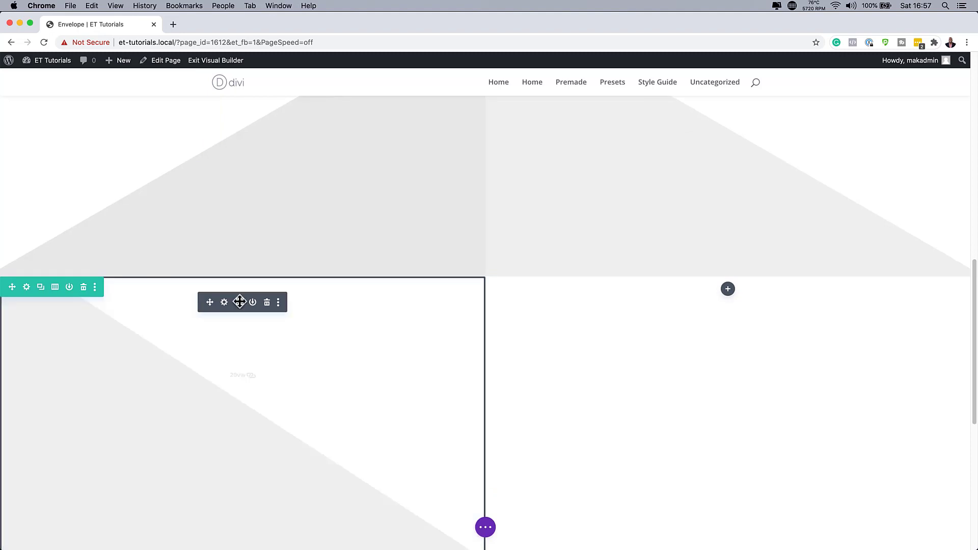
left_click(239, 302)
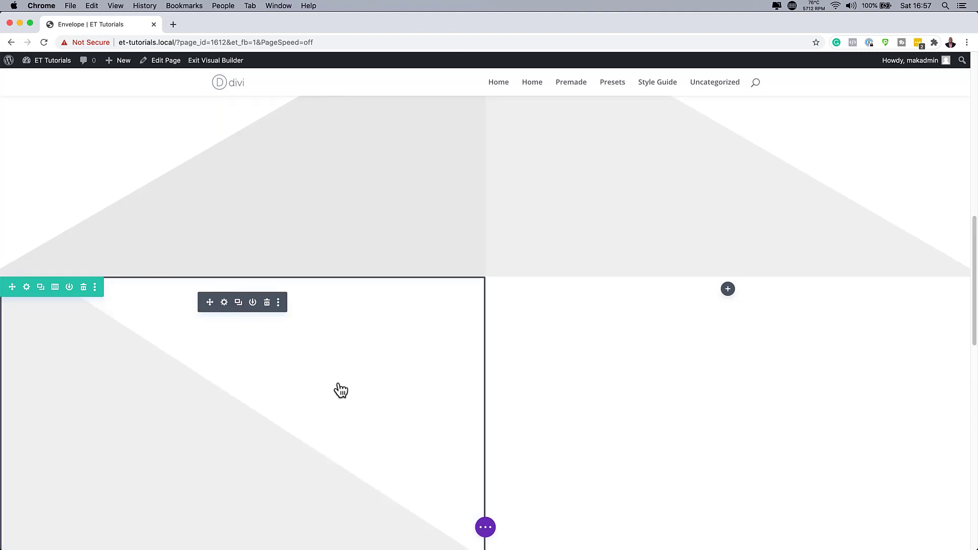
scroll(338, 387, "down", 3)
scroll(339, 385, "up", 1)
scroll(340, 384, "down", 10)
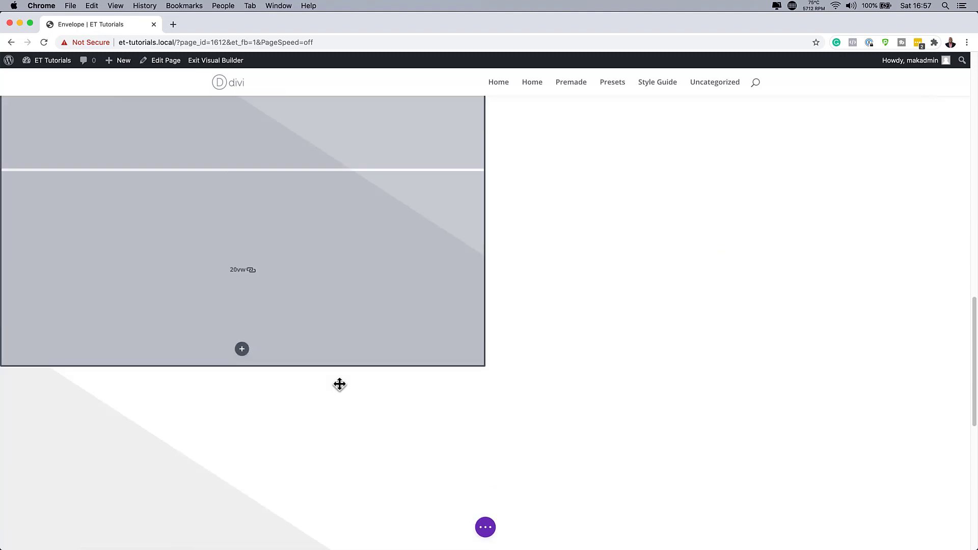
scroll(339, 384, "up", 3)
scroll(340, 385, "up", 1)
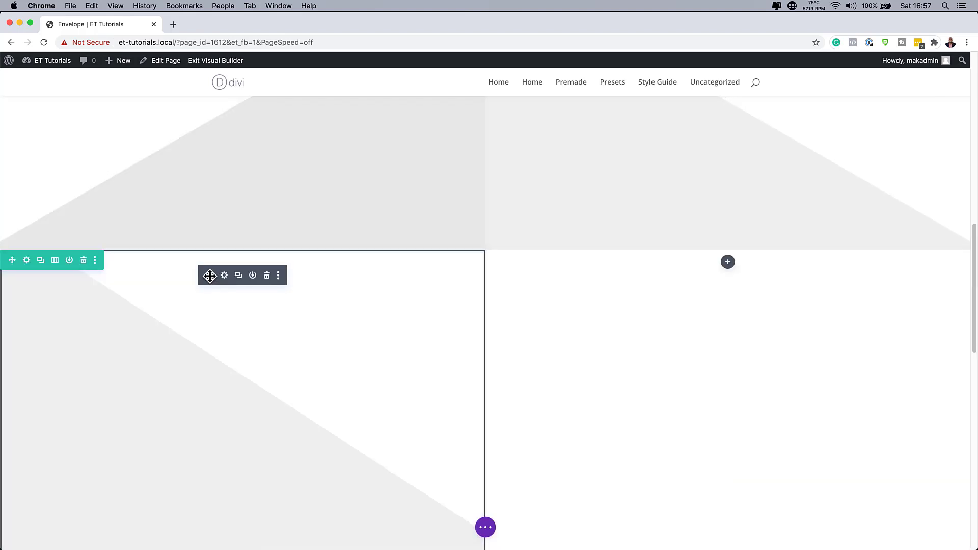
left_click_drag(211, 277, 690, 432)
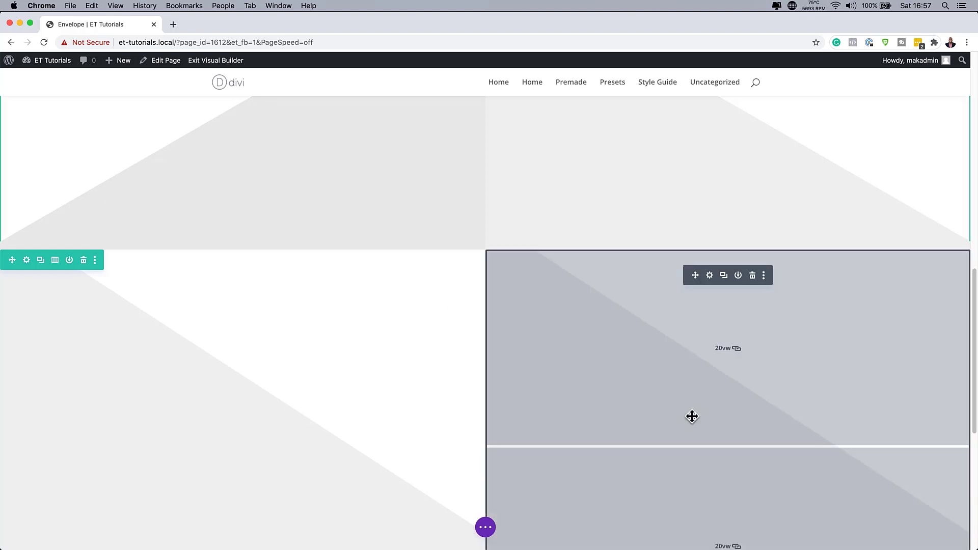
Step: Change the second gradient color of the right column's image module to #e8e8e8
left_click(711, 278)
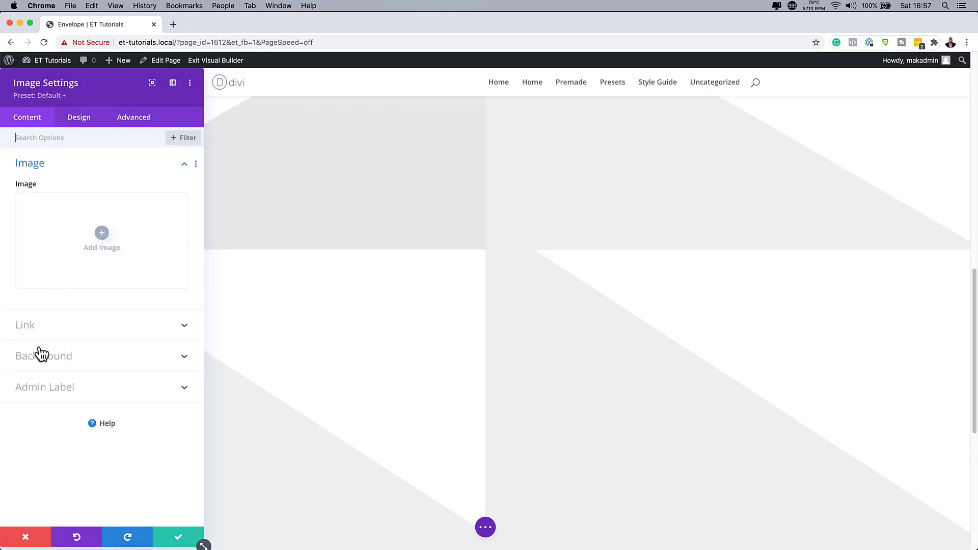
left_click(66, 363)
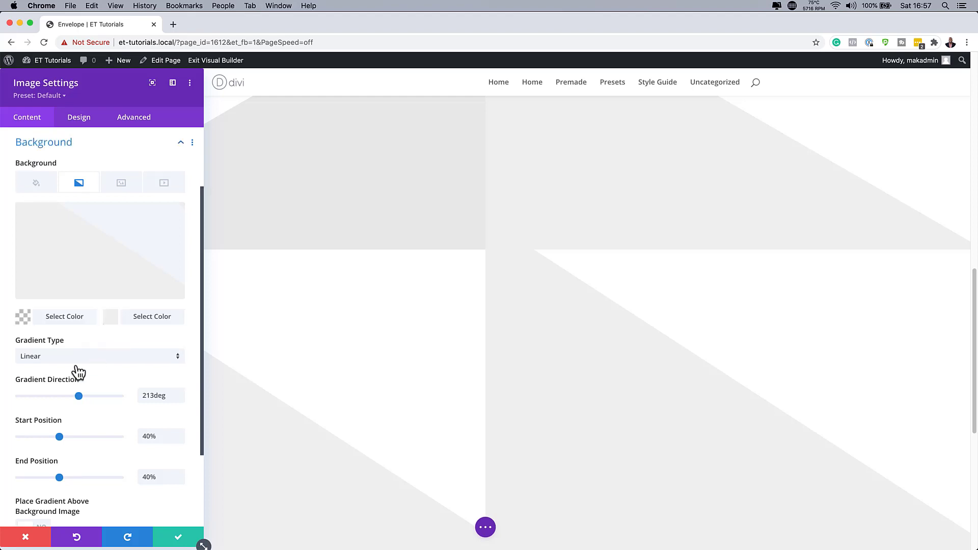
left_click(23, 319)
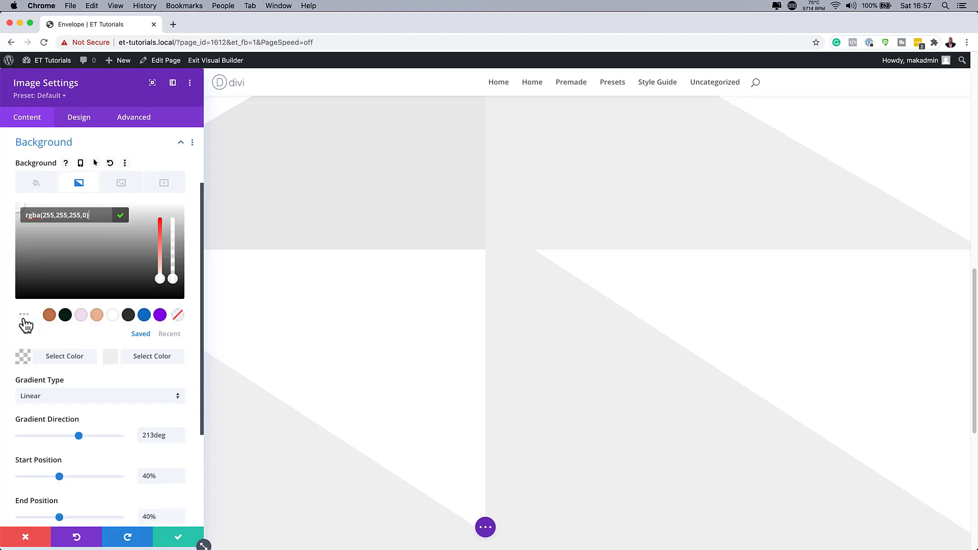
left_click(111, 360)
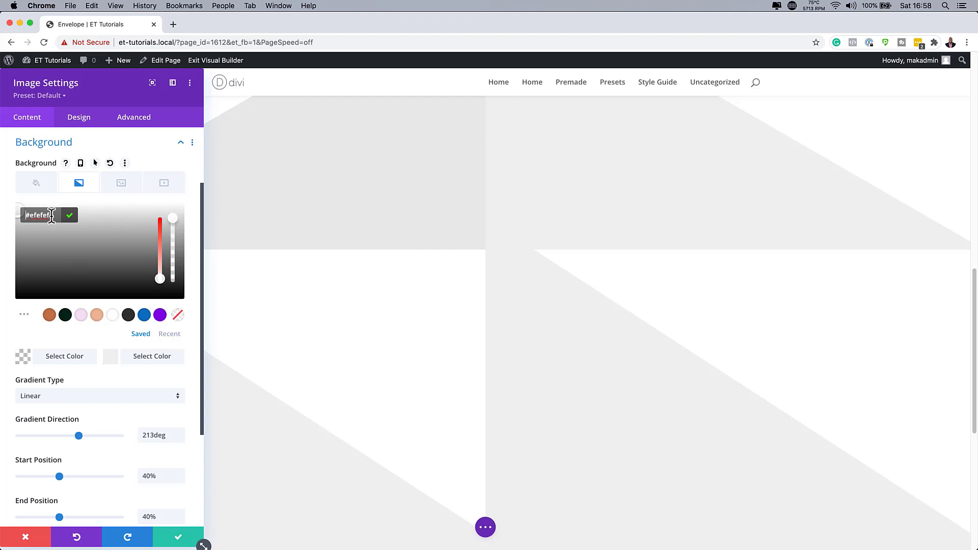
triple_click(53, 216)
type("#e8e8e8")
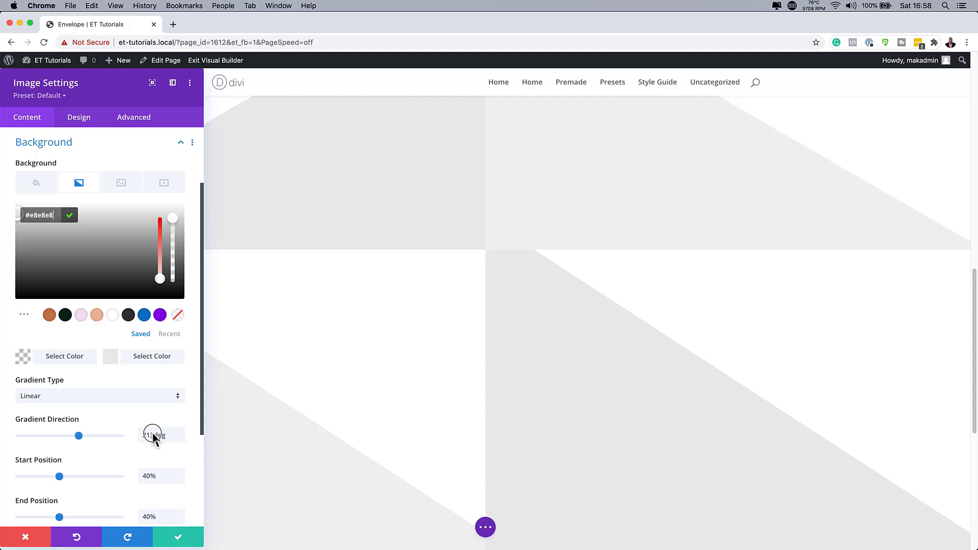
Step: Set the right image module's gradient direction to 147deg and save its settings
left_click(158, 436)
double_click(155, 400)
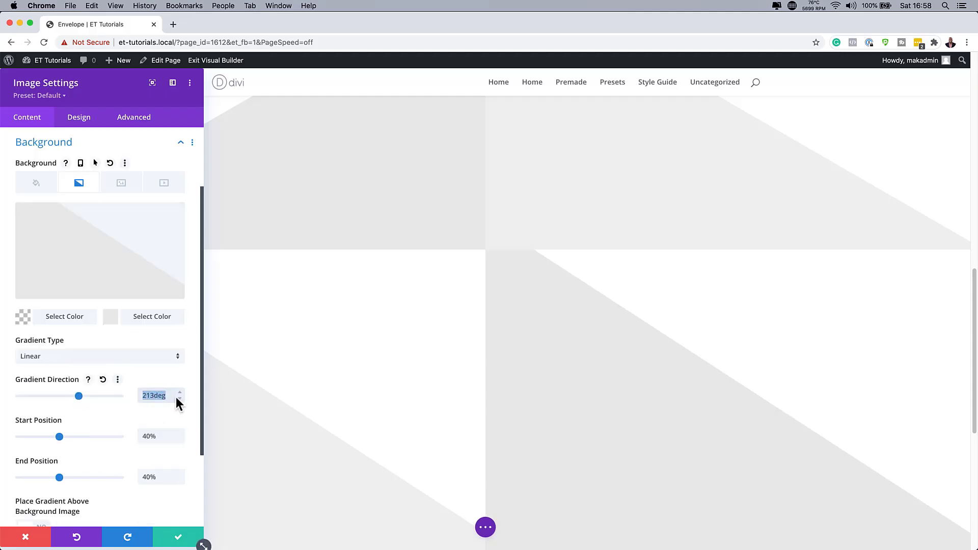
type("147deg")
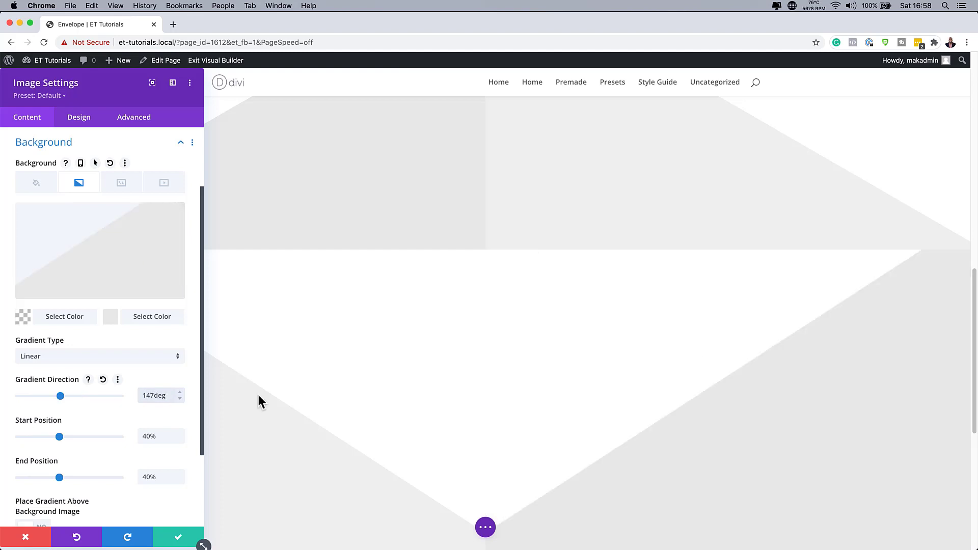
scroll(683, 413, "up", 3)
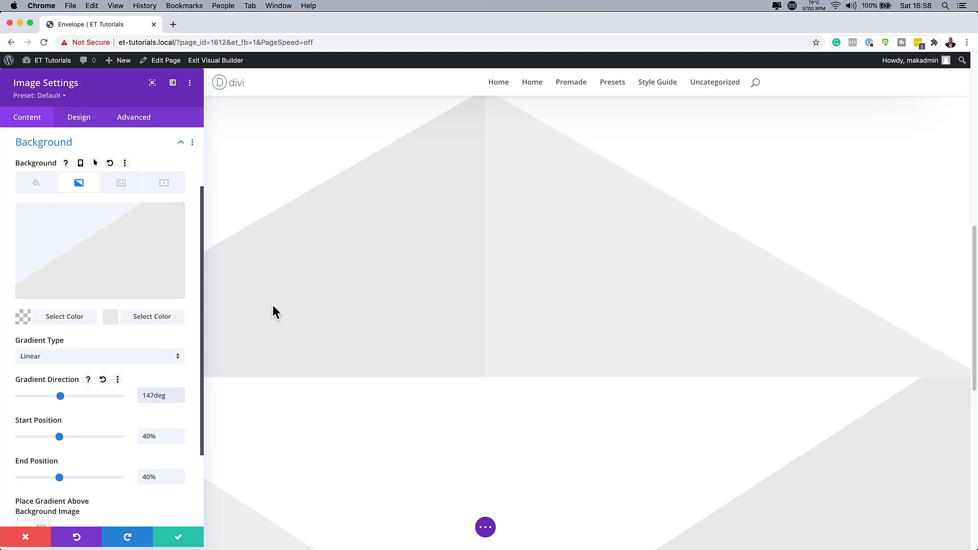
left_click(178, 539)
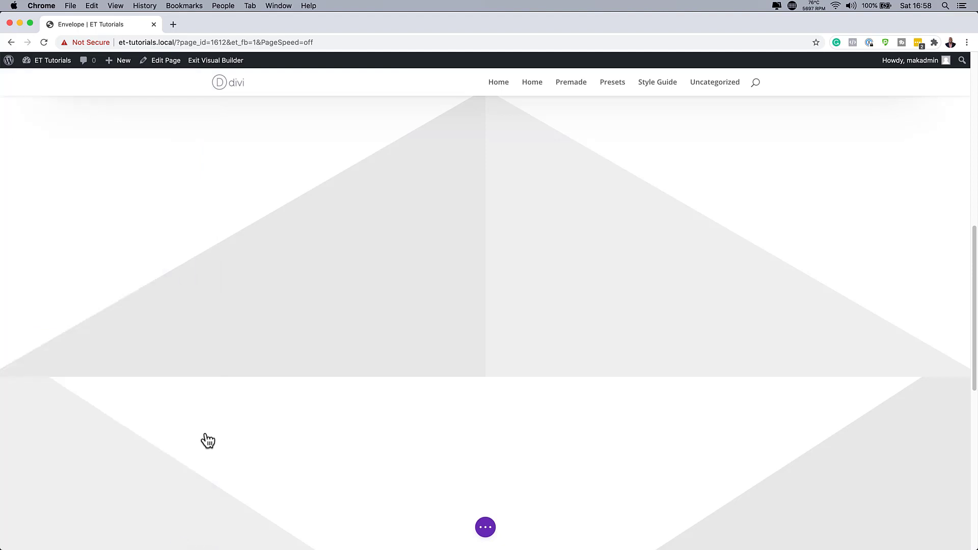
Step: Enable the vertical motion scroll effect for the row holding the heading, text and Learn More! button
scroll(265, 410, "up", 5)
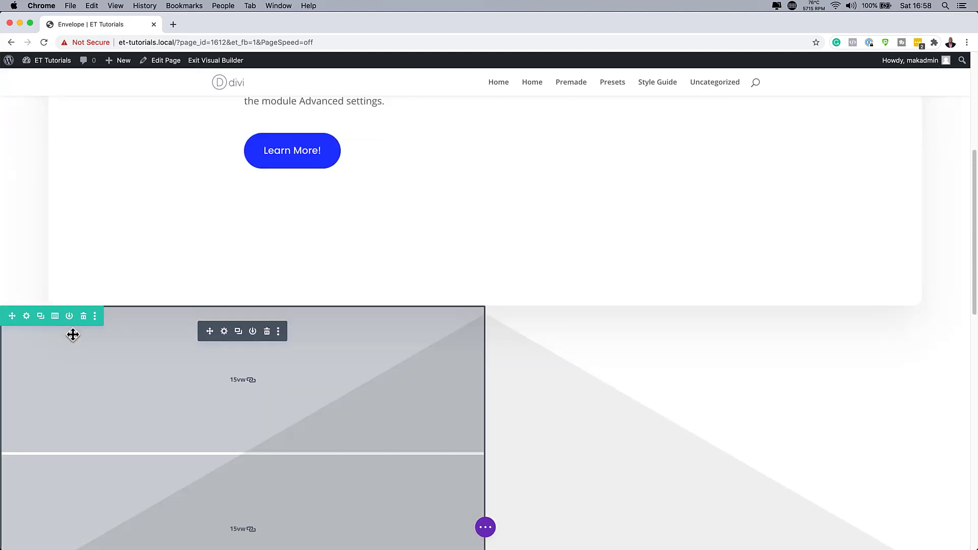
scroll(72, 332, "up", 5)
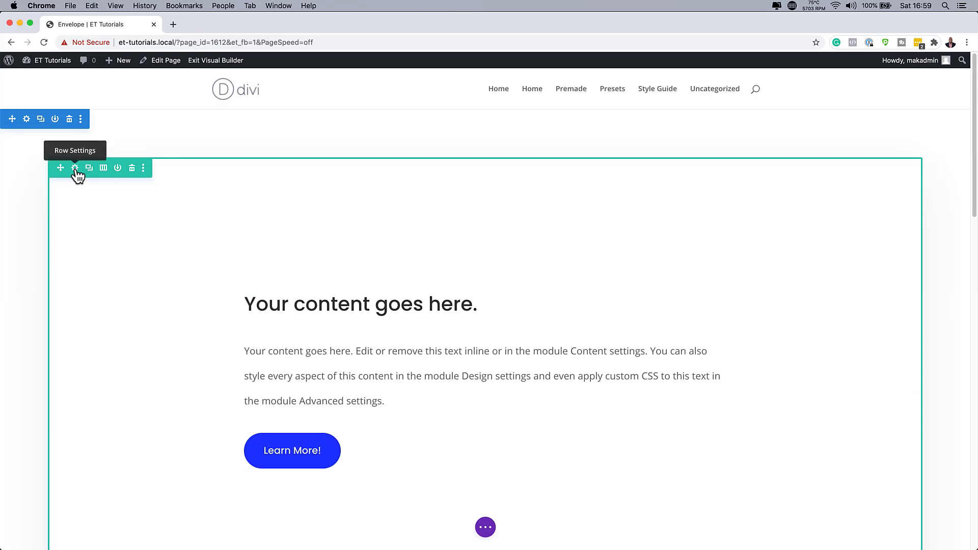
left_click(76, 169)
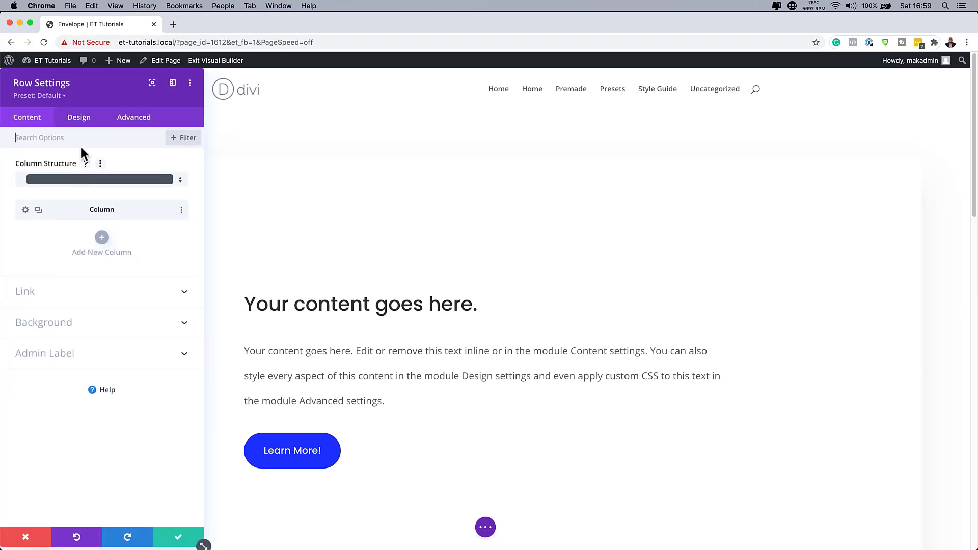
left_click(81, 124)
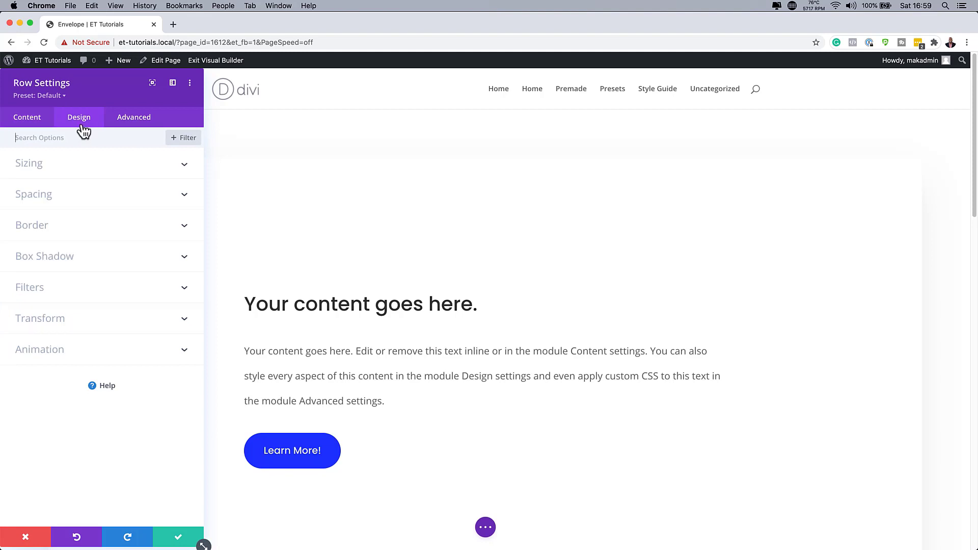
left_click(133, 123)
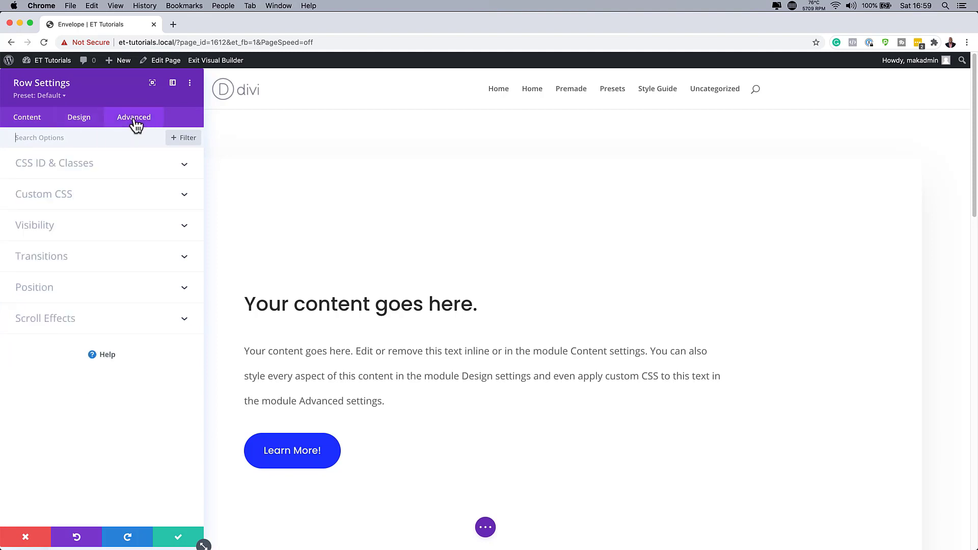
left_click(76, 318)
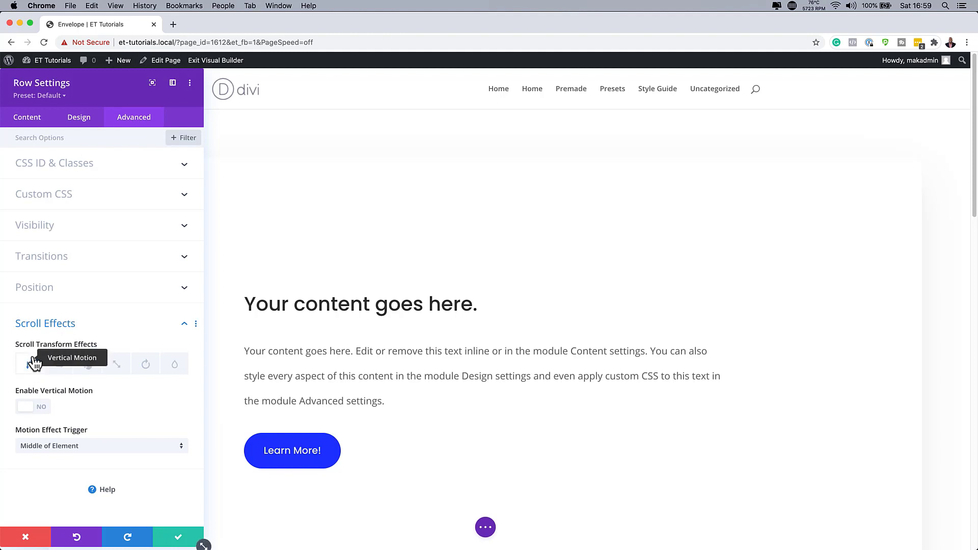
left_click(42, 411)
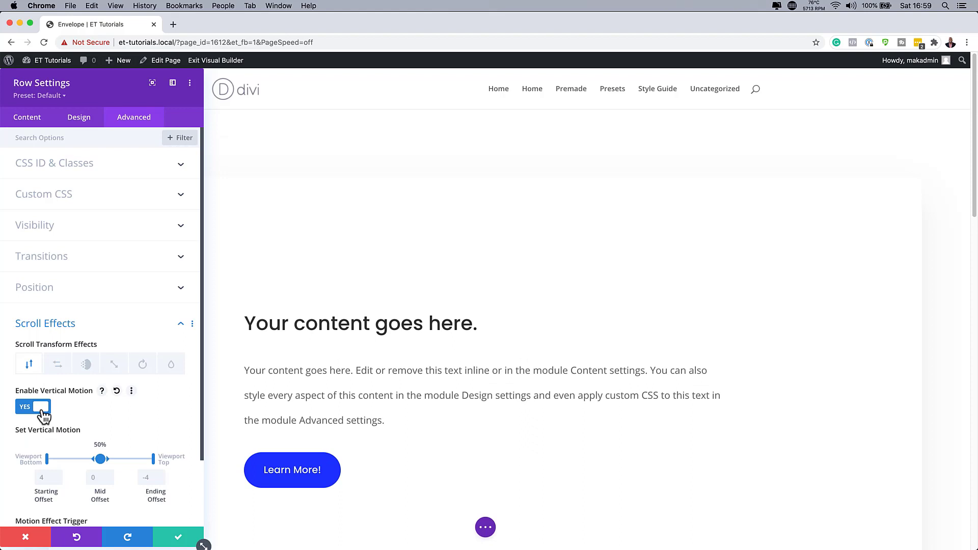
Step: Set the row's vertical motion points to 68% for the start, 81% for the middle and 95% for the end
scroll(100, 418, "down", 1)
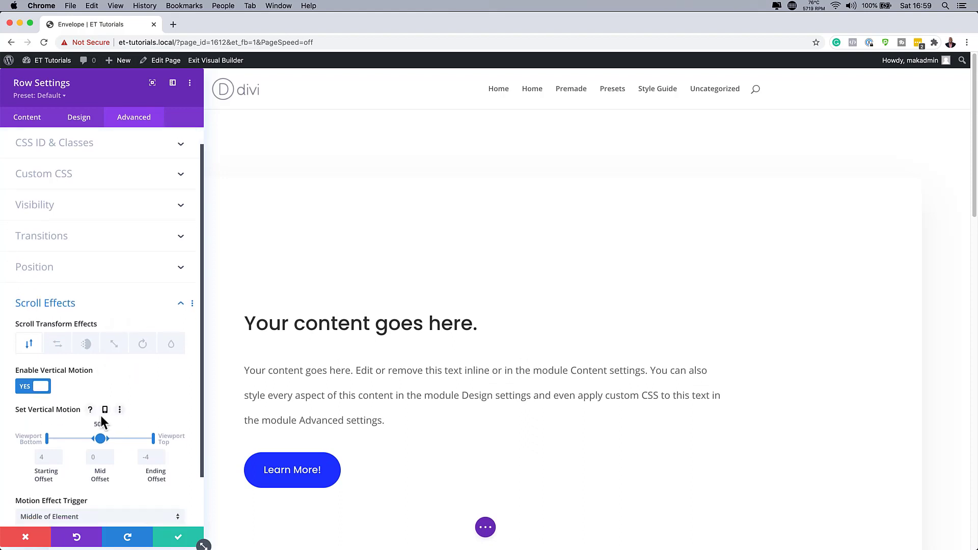
scroll(101, 421, "down", 1)
scroll(102, 422, "down", 1)
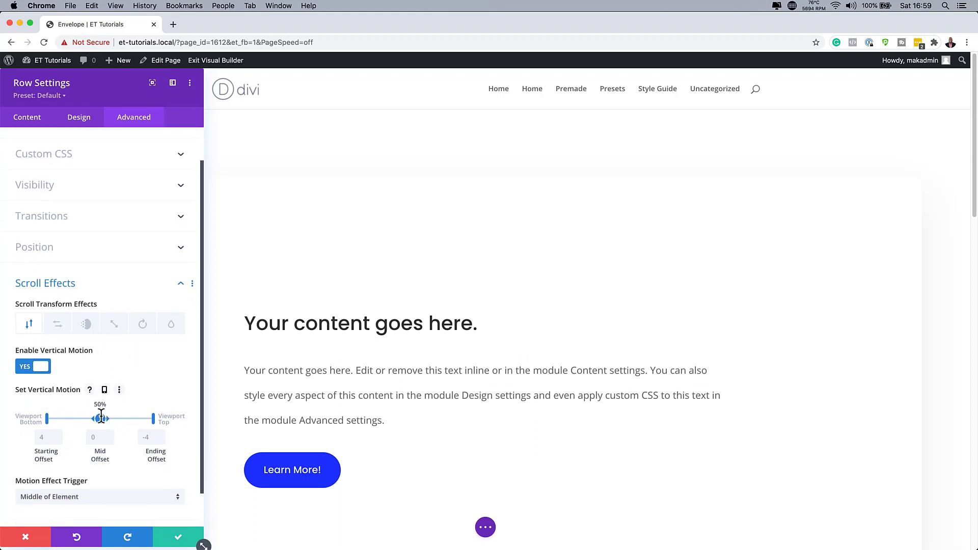
scroll(101, 418, "down", 2)
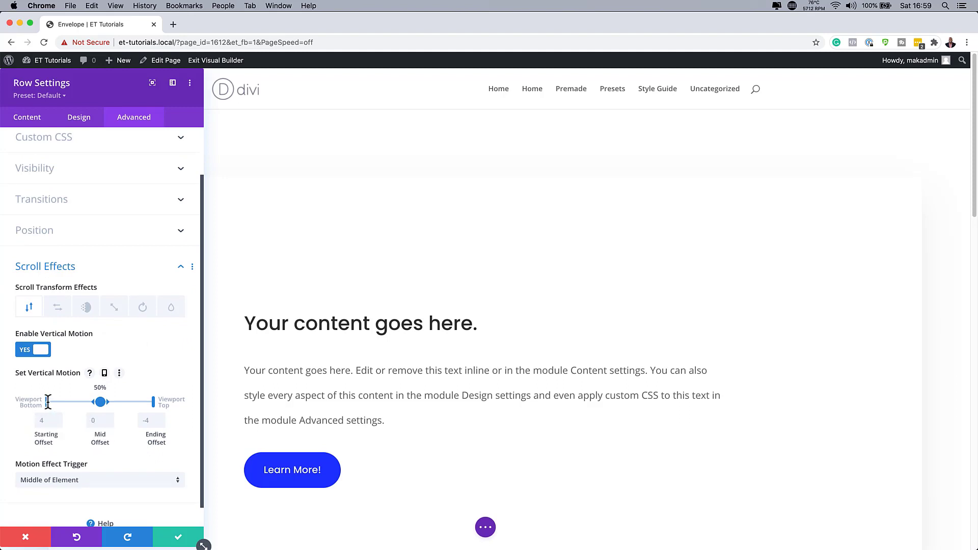
left_click_drag(46, 402, 133, 402)
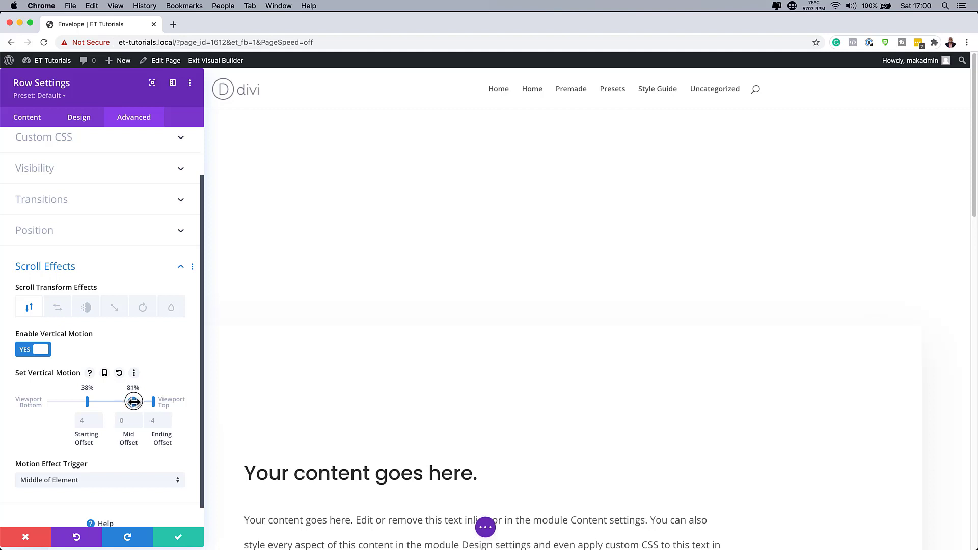
left_click(87, 402)
left_click_drag(87, 402, 119, 396)
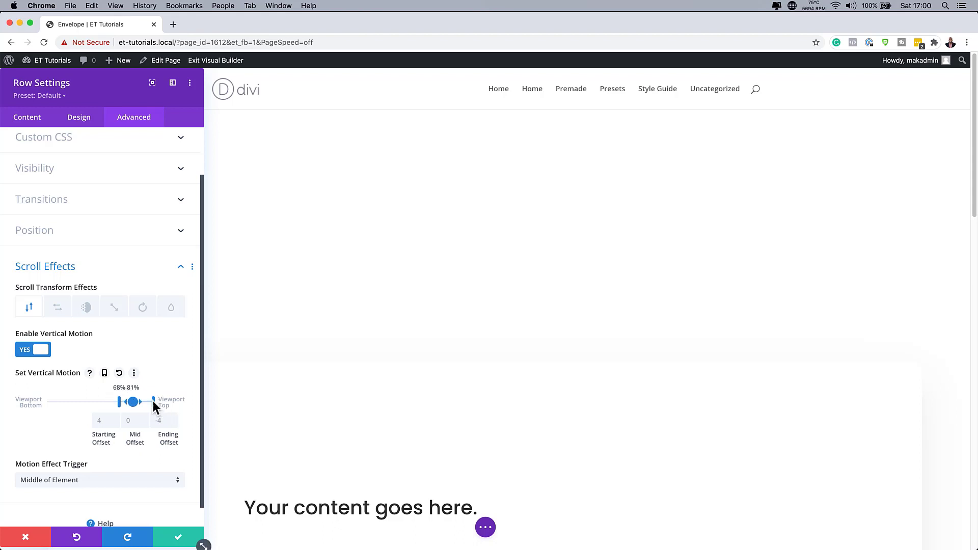
left_click_drag(153, 402, 148, 403)
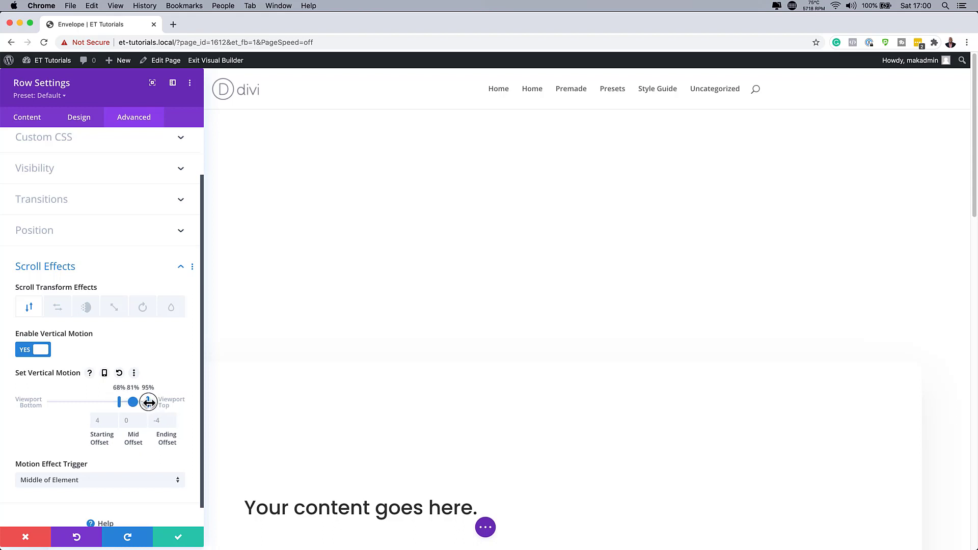
Step: Set the vertical motion starting offset to 0, mid offset to 6.5 and ending offset to 16, and save the row settings
left_click(106, 419)
key("BackSpace")
type("0")
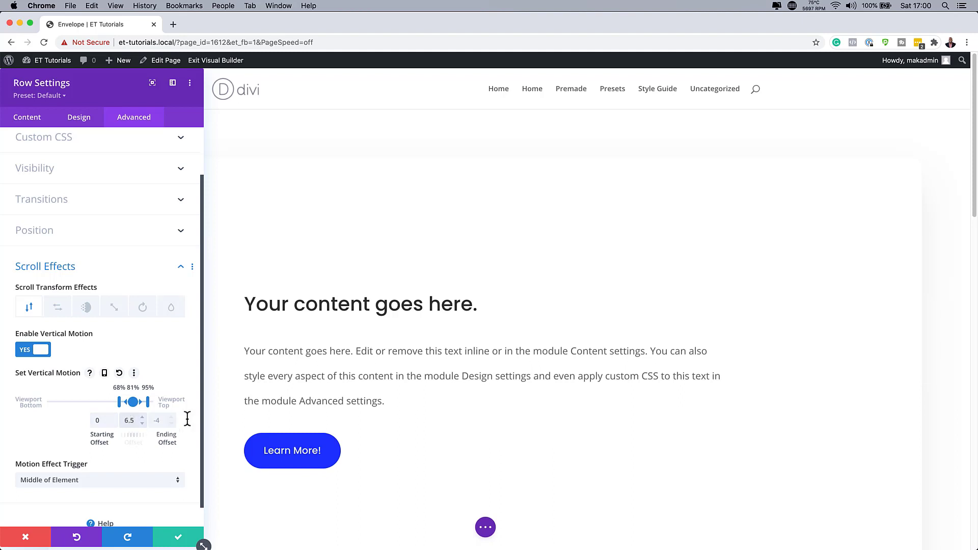
left_click(160, 420)
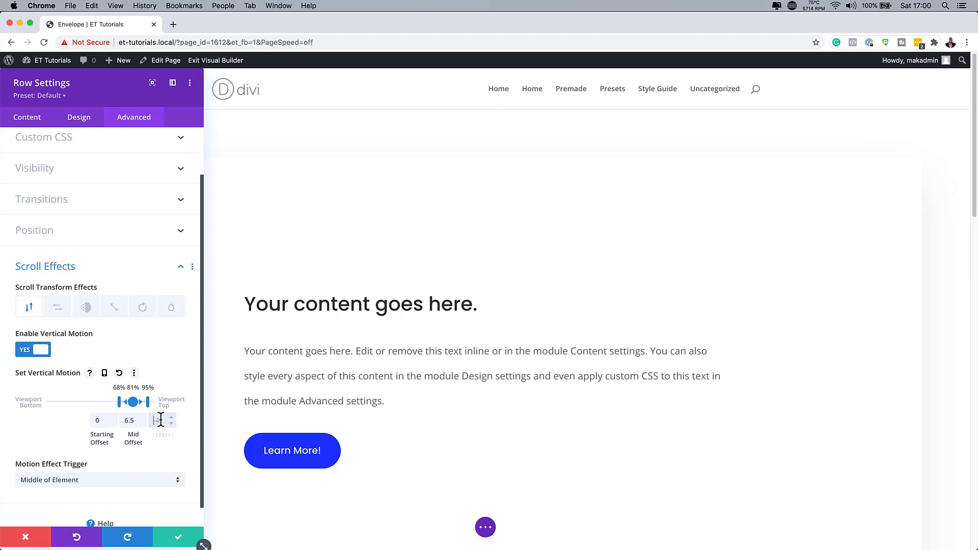
type("16")
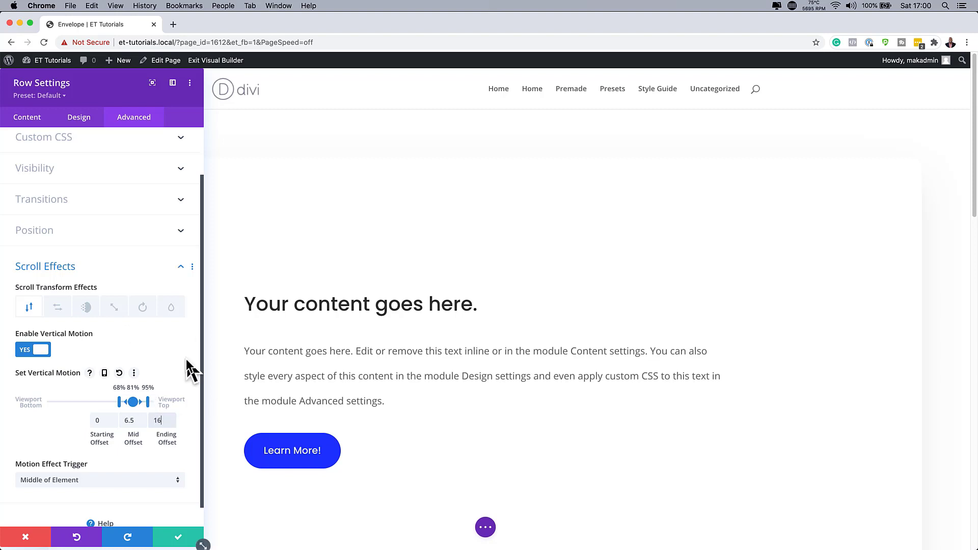
left_click(182, 539)
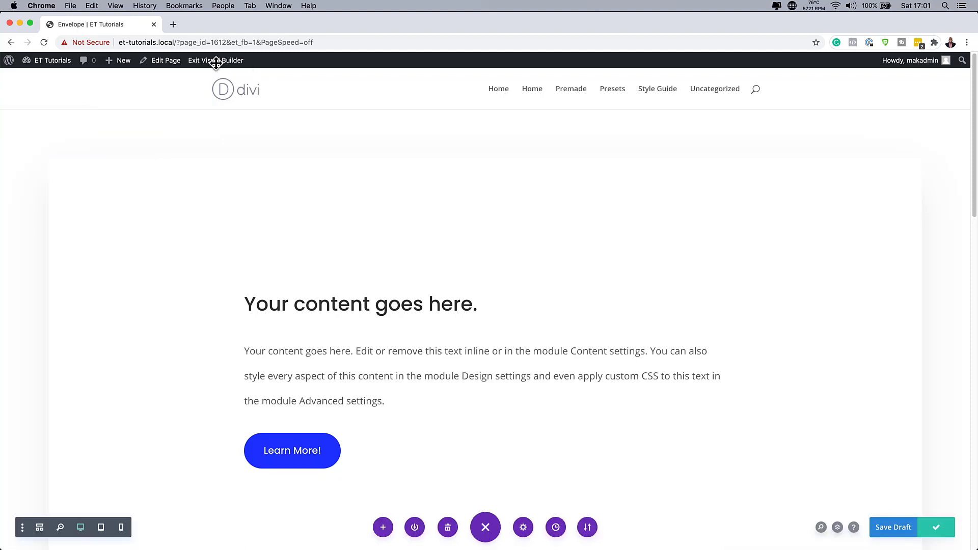
Step: Exit the visual builder and examine on the published page how the content card moves behind the envelope during scrolling
left_click(216, 61)
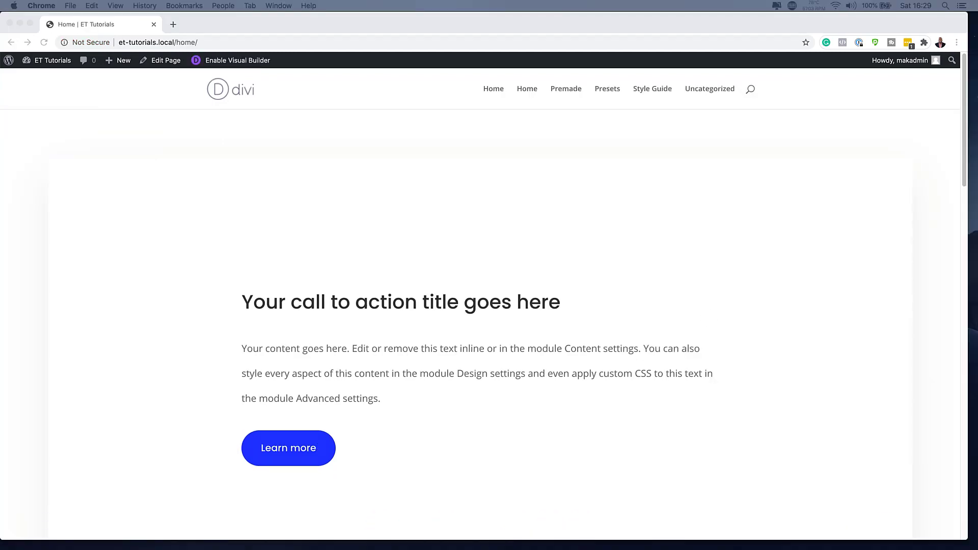
scroll(489, 306, "down", 5)
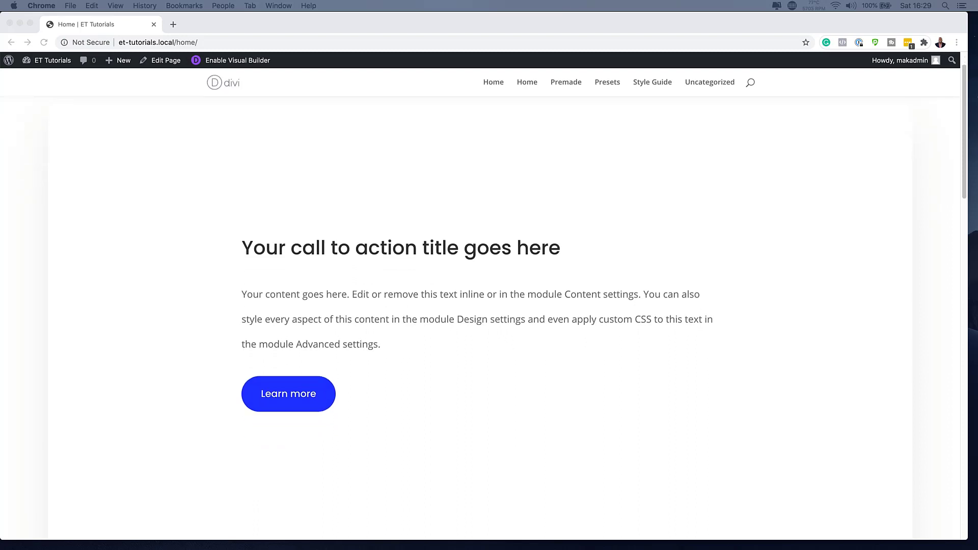
scroll(489, 306, "down", 4)
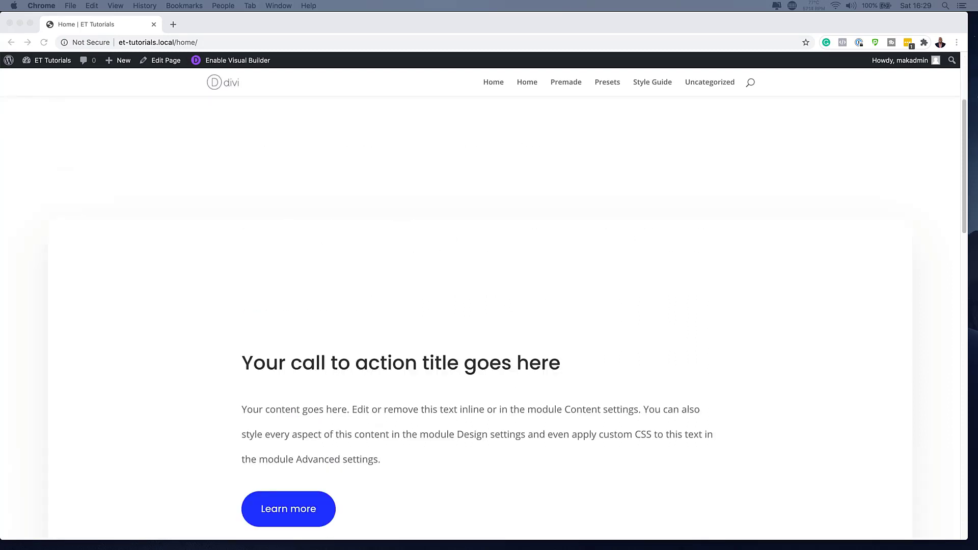
scroll(489, 306, "down", 7)
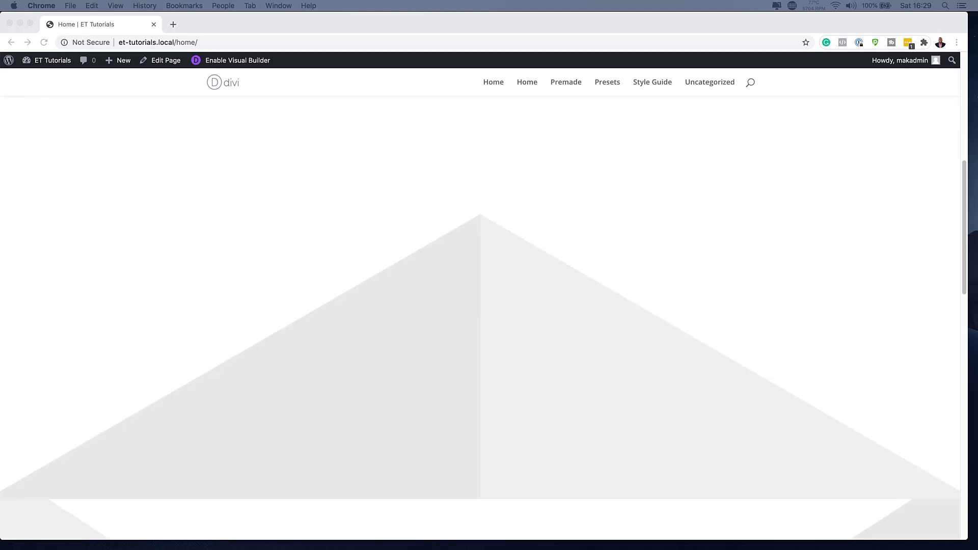
scroll(489, 306, "down", 5)
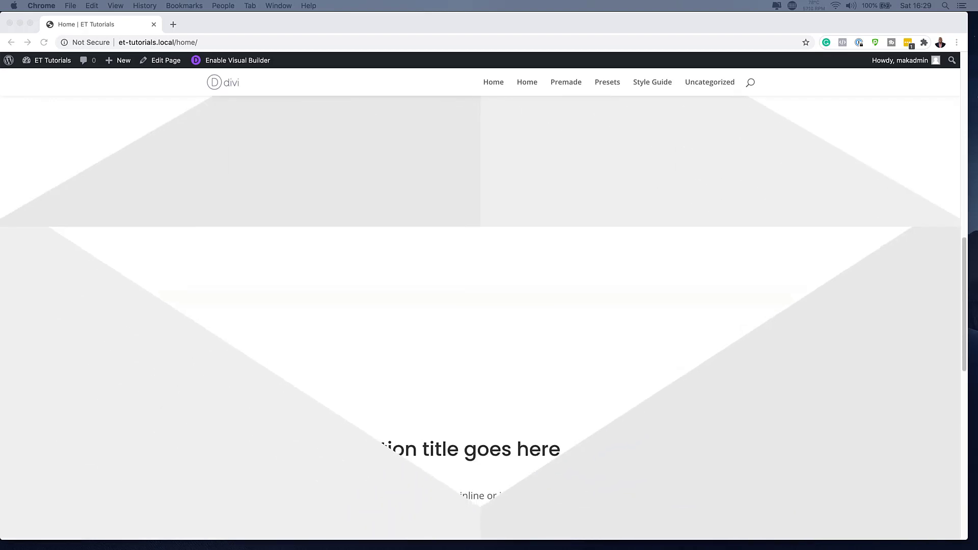
scroll(489, 305, "down", 2)
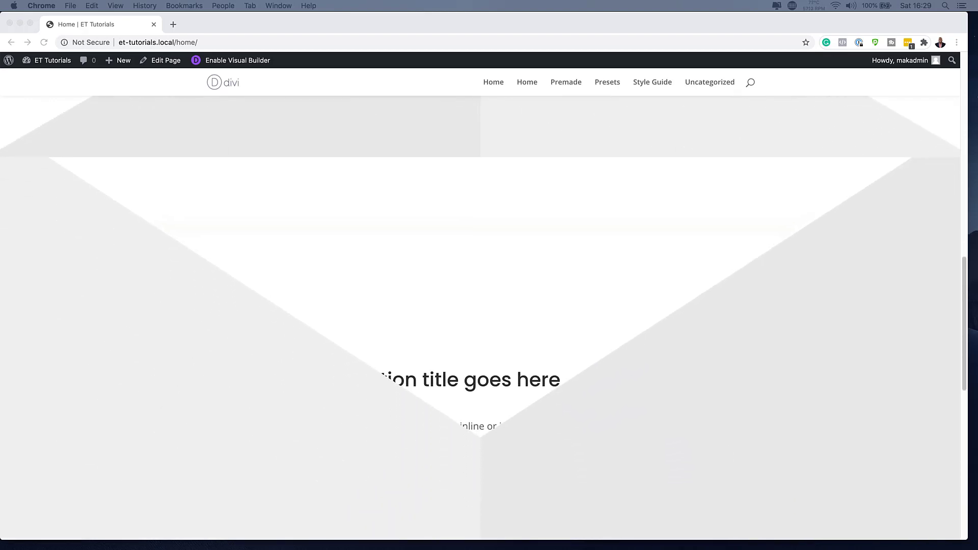
scroll(489, 306, "up", 9)
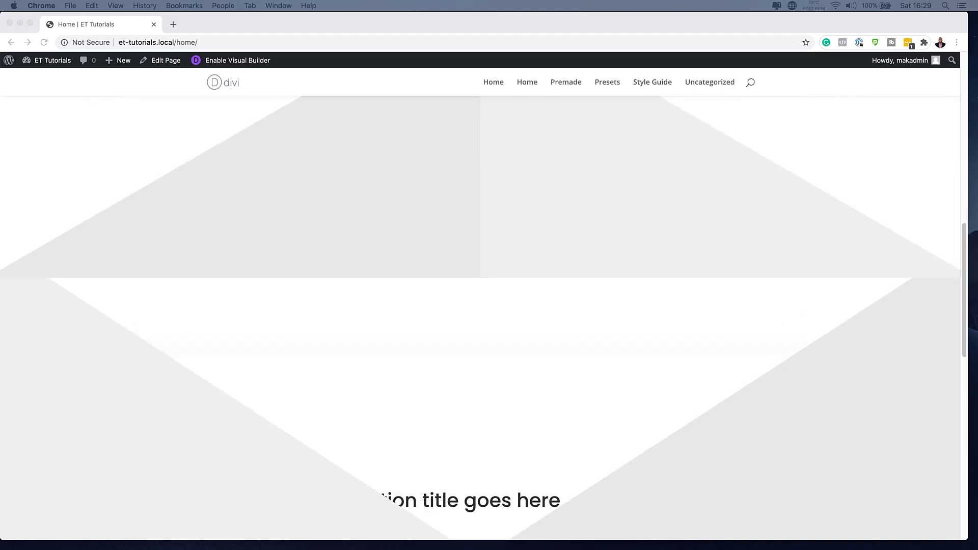